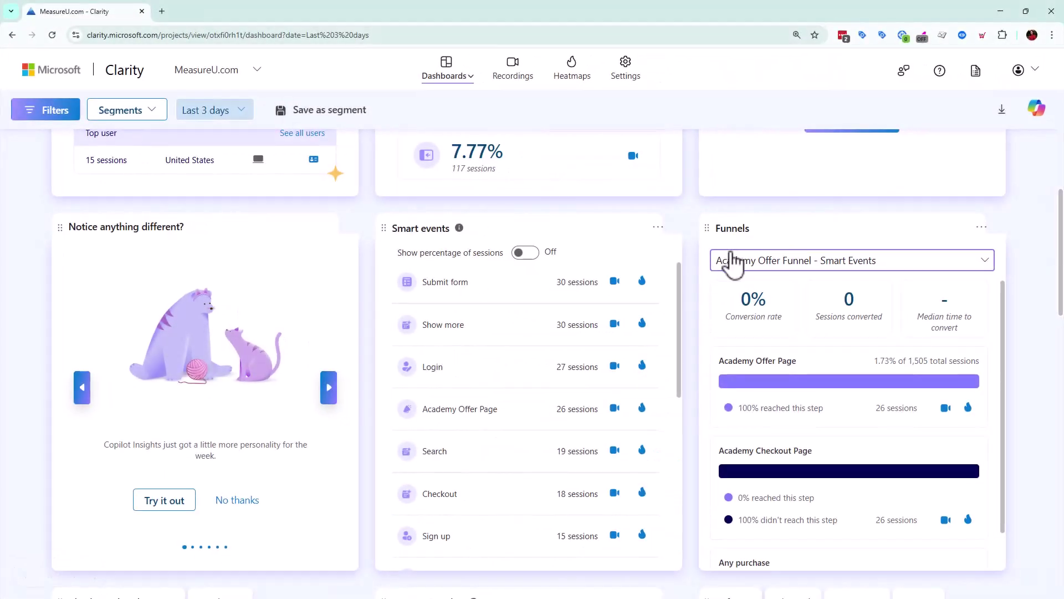
Scroll through the dashboard to review the Smart events and Funnels cards
scroll(727, 277, up, 7)
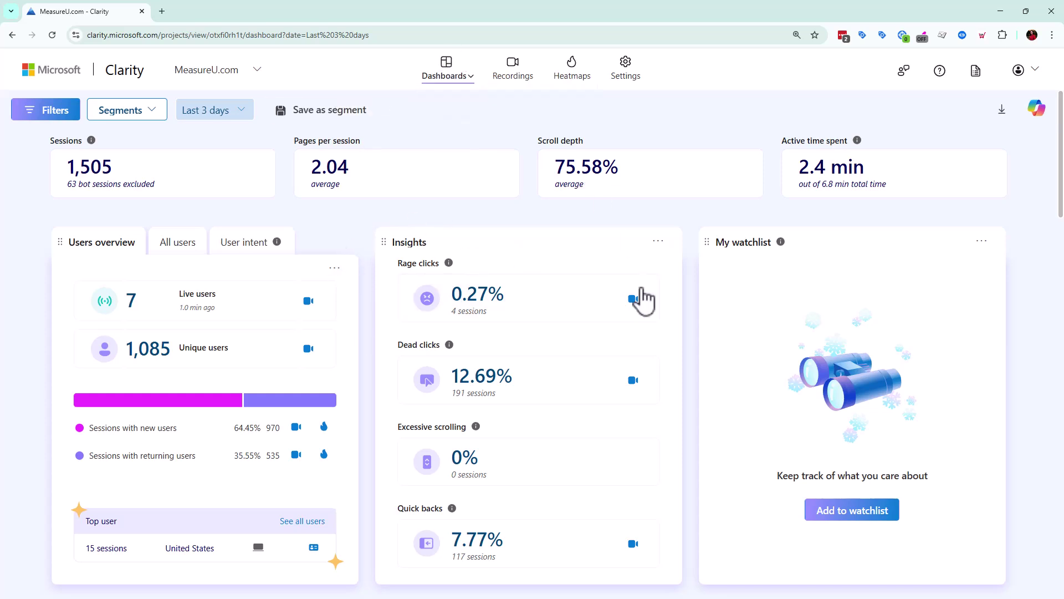
scroll(637, 332, down, 1)
scroll(637, 335, down, 2)
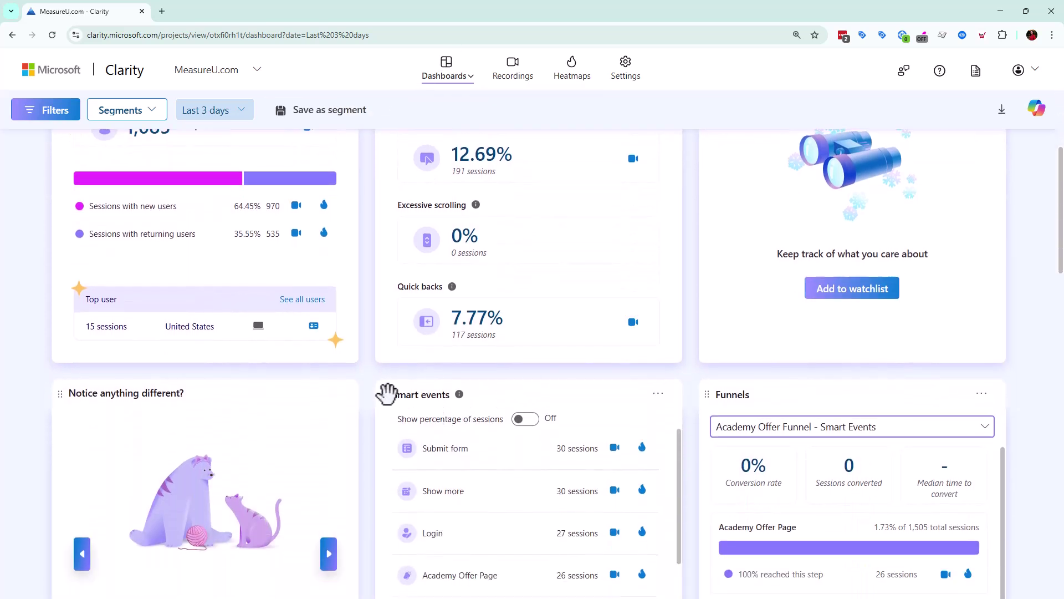
mouse_move(442, 395)
scroll(575, 394, down, 1)
scroll(574, 402, down, 1)
scroll(671, 424, down, 3)
scroll(675, 431, down, 1)
scroll(686, 442, down, 3)
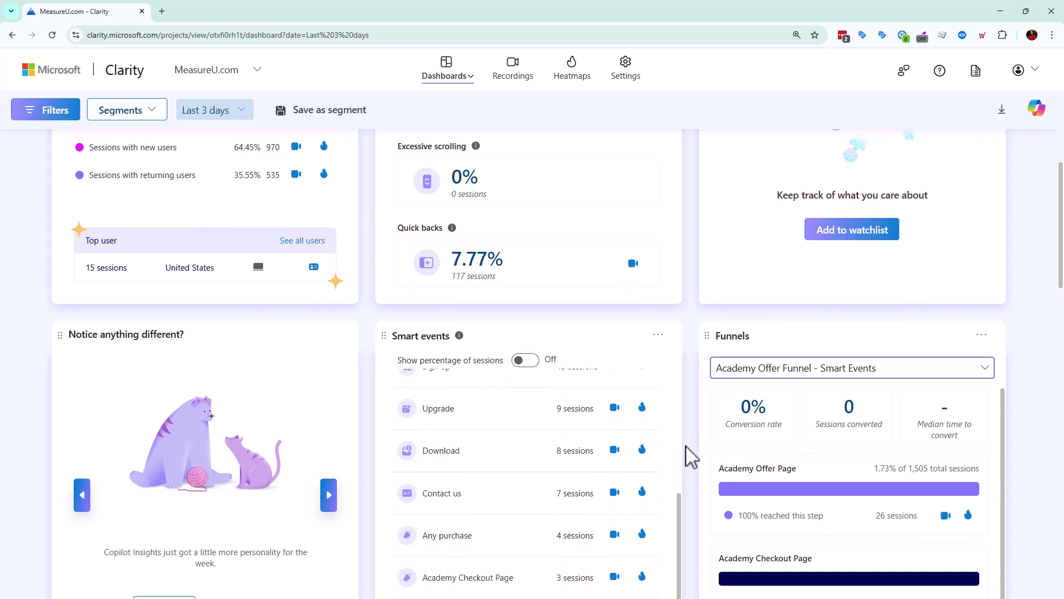
scroll(553, 416, up, 4)
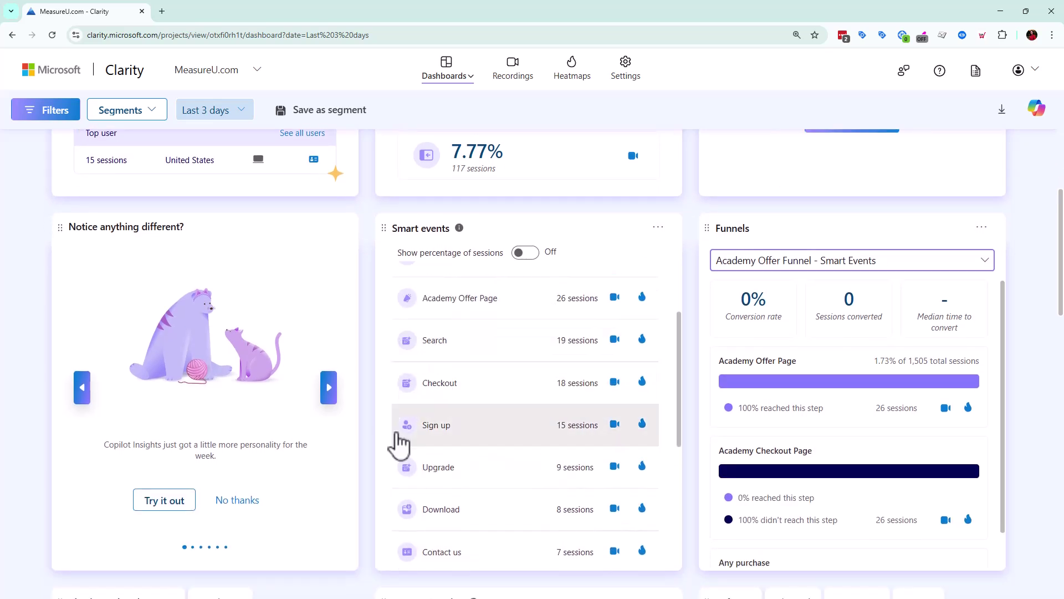
scroll(521, 442, down, 1)
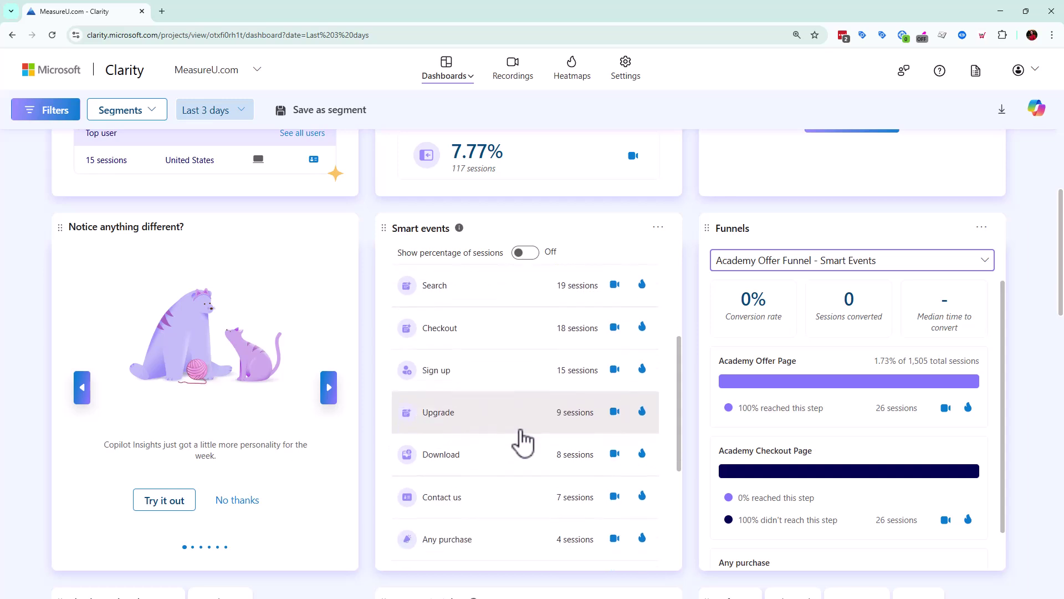
scroll(507, 460, up, 4)
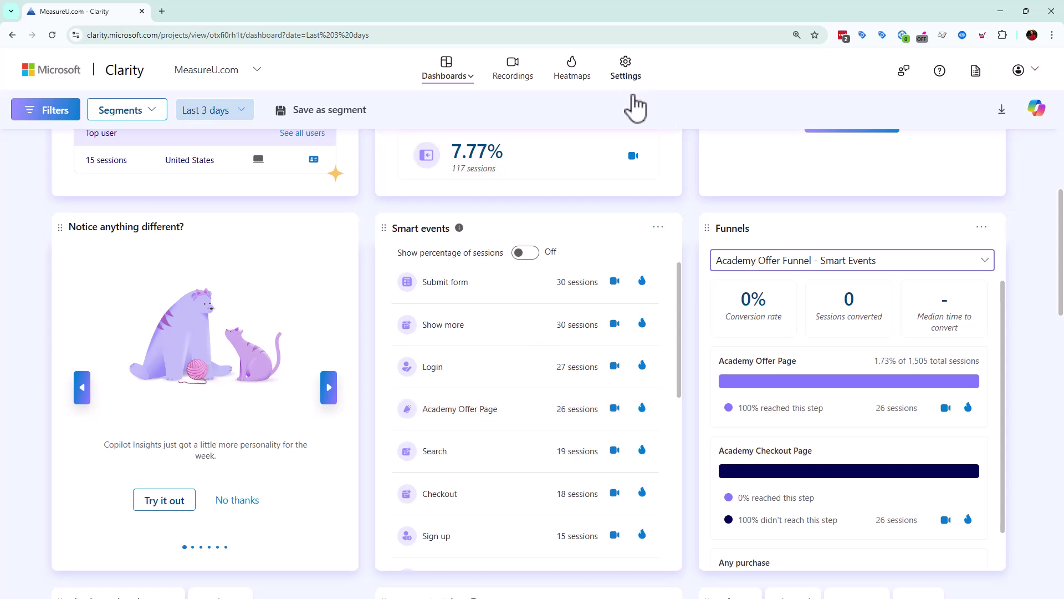
Check the Smart events and Funnels card menus and saved funnel list, then go to Settings
click(658, 228)
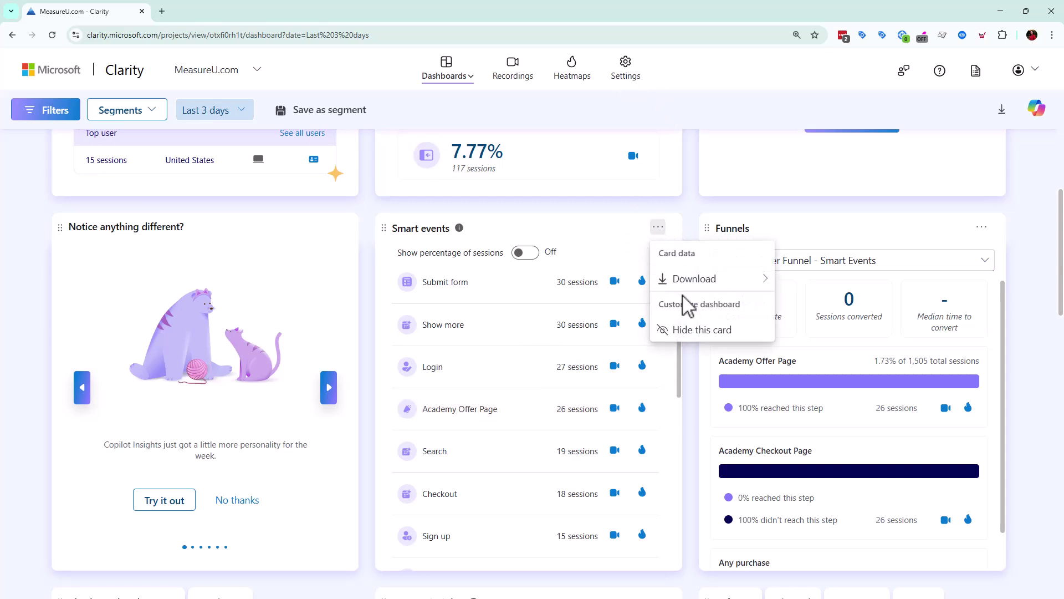
click(684, 236)
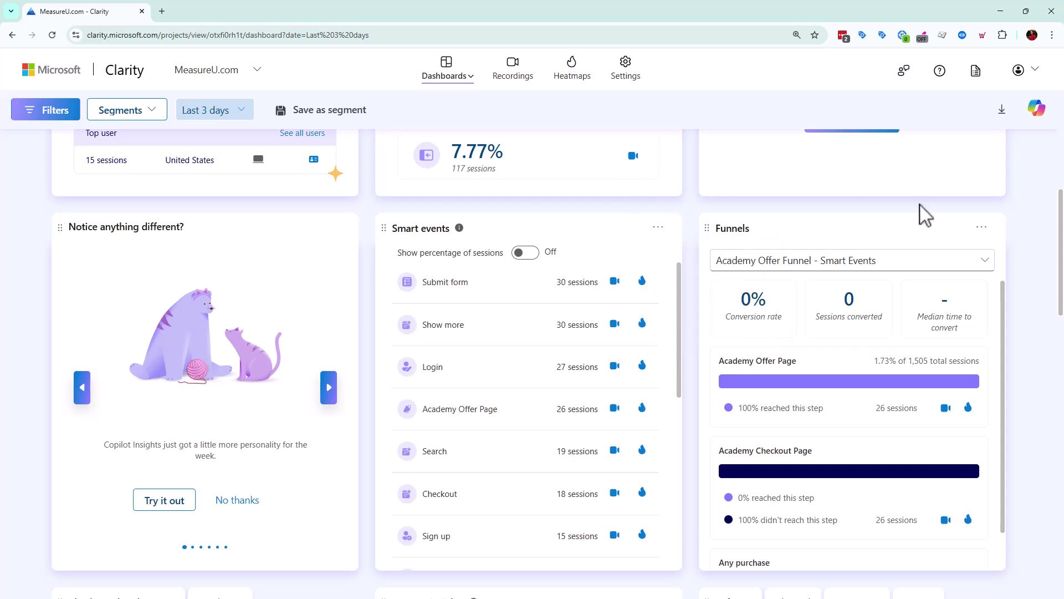
click(982, 227)
click(950, 227)
click(977, 261)
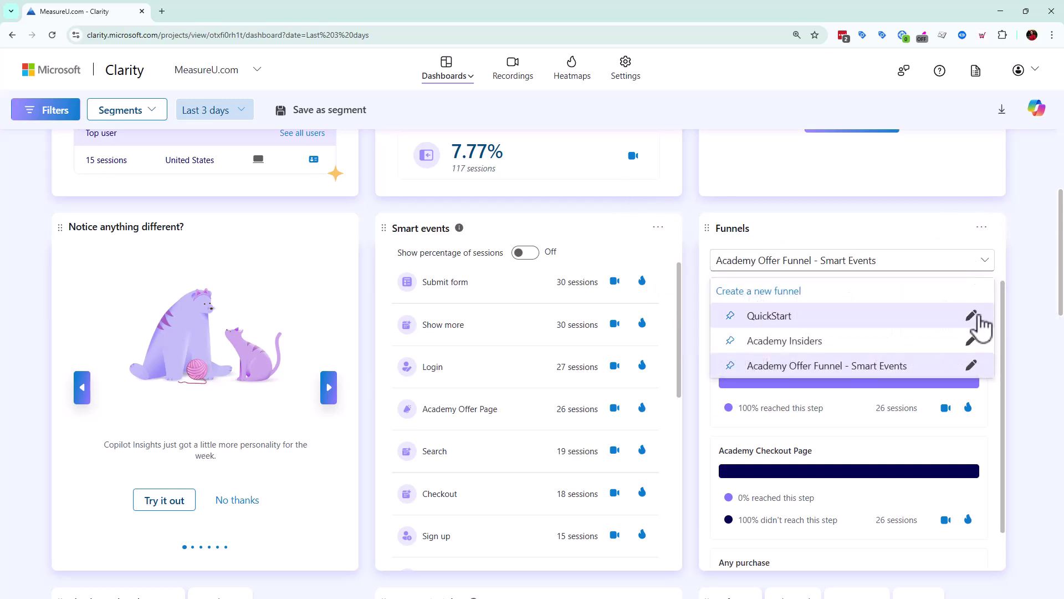
click(682, 186)
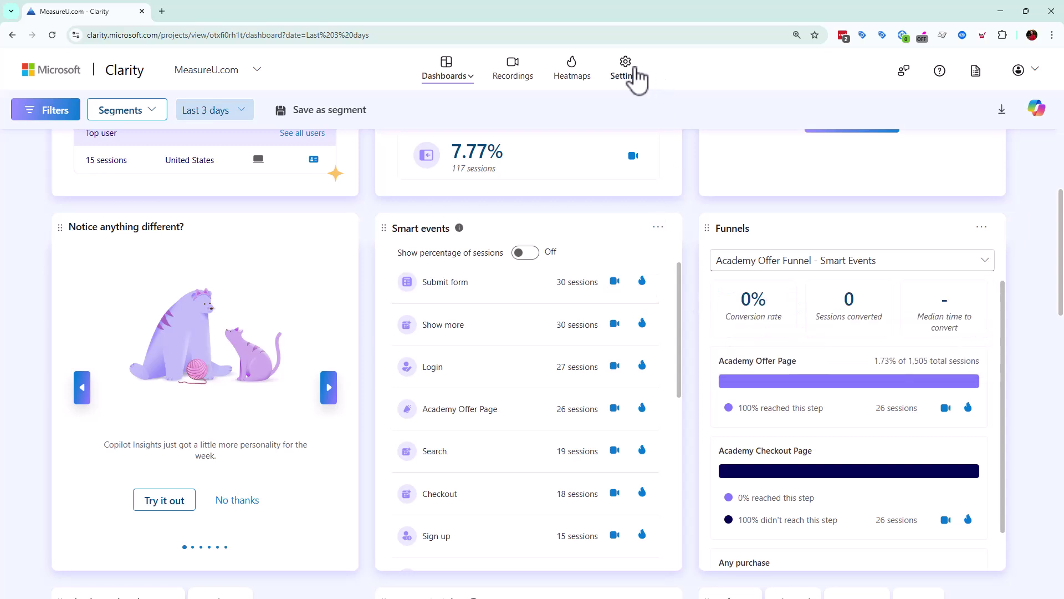
click(637, 78)
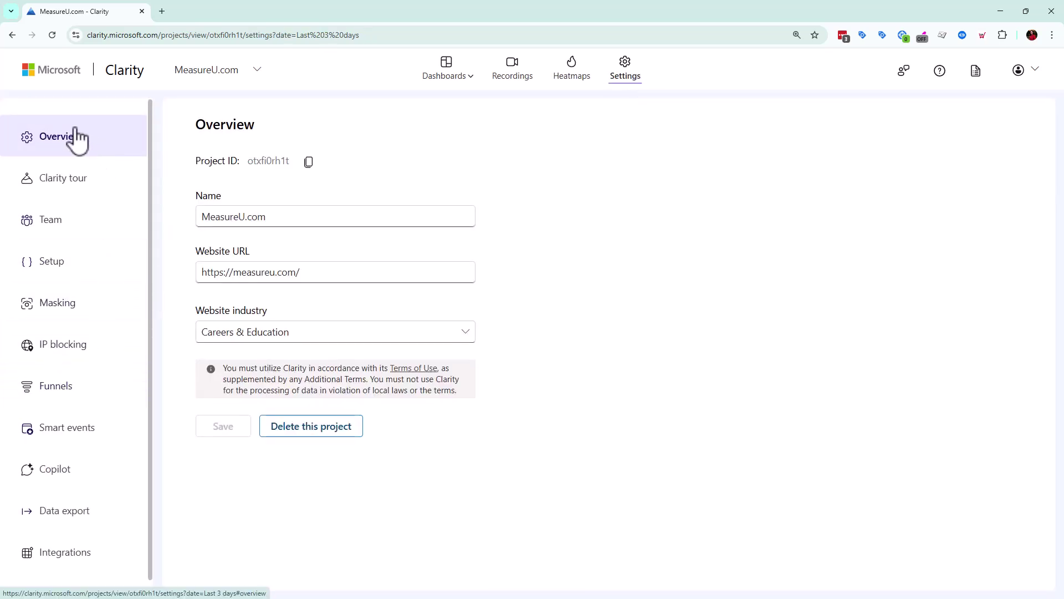
Show the Smart events settings page and open its 'Learn more' article in a new tab
click(100, 441)
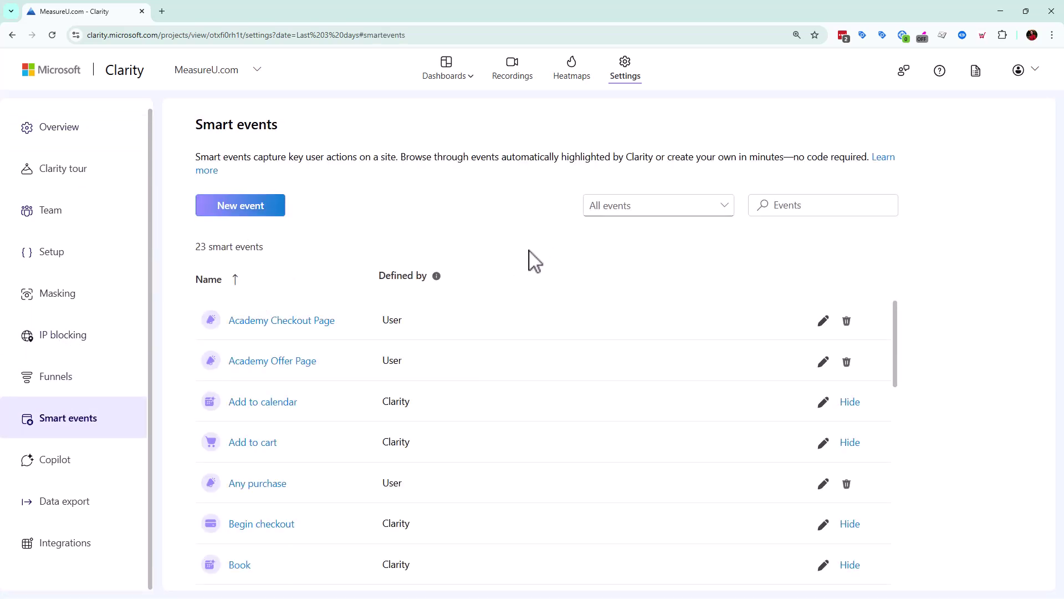
right_click(216, 172)
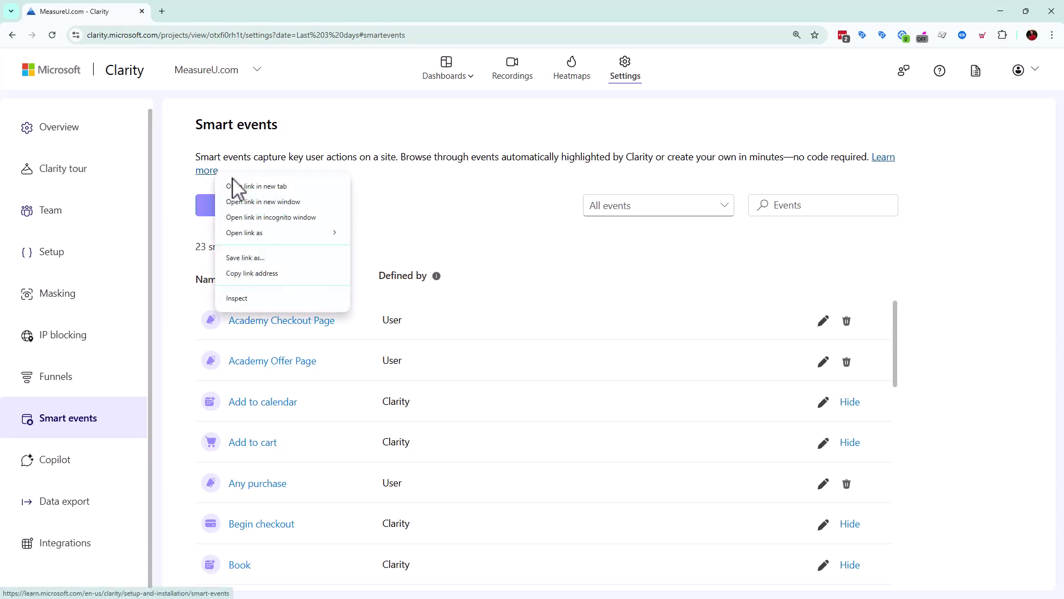
click(240, 186)
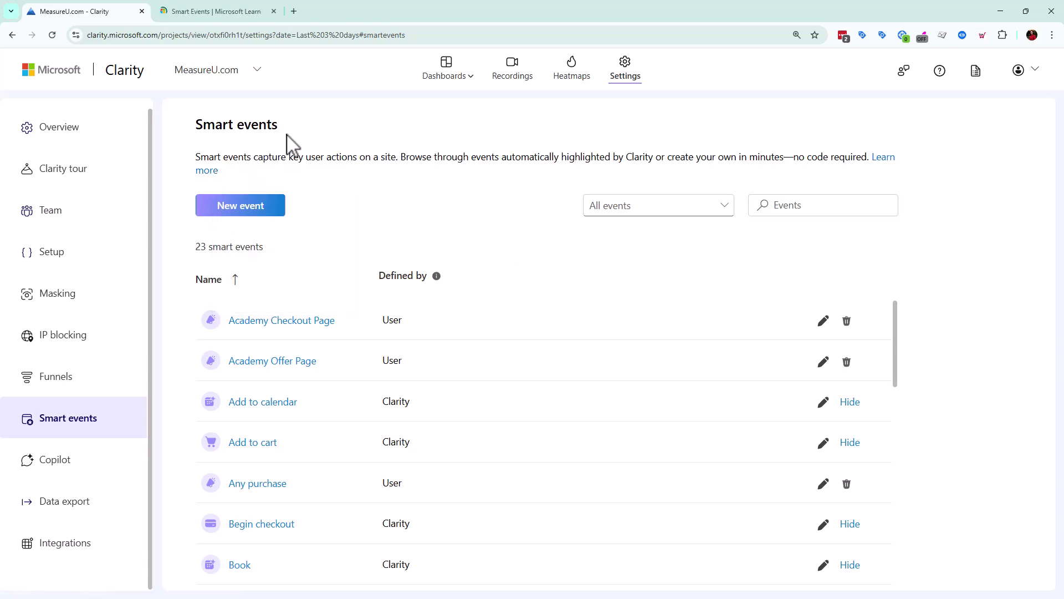
Read the Smart Events article's sections on creating, editing and hiding events
click(252, 10)
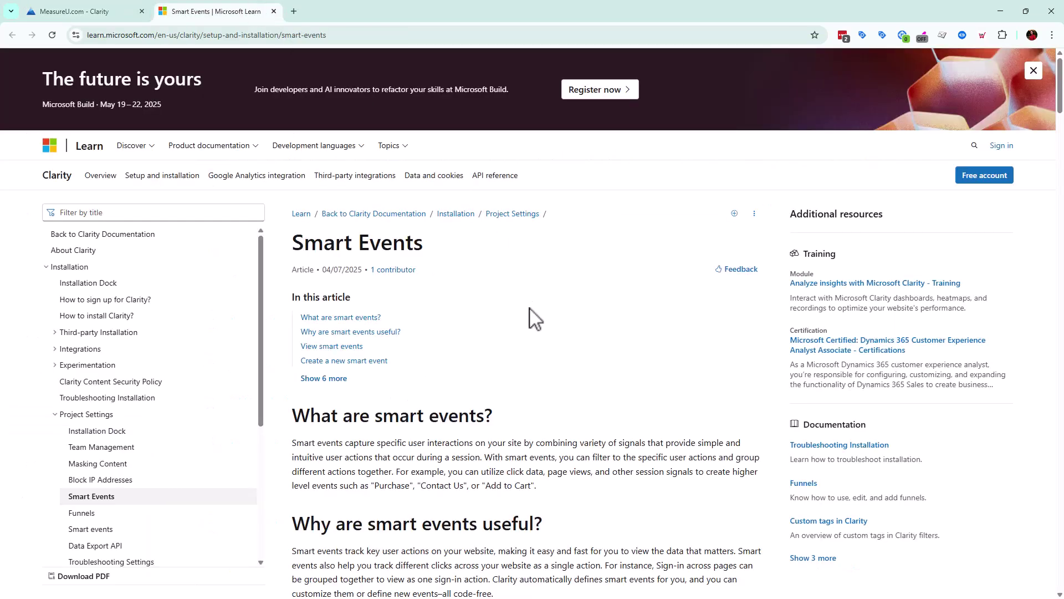
scroll(535, 319, down, 6)
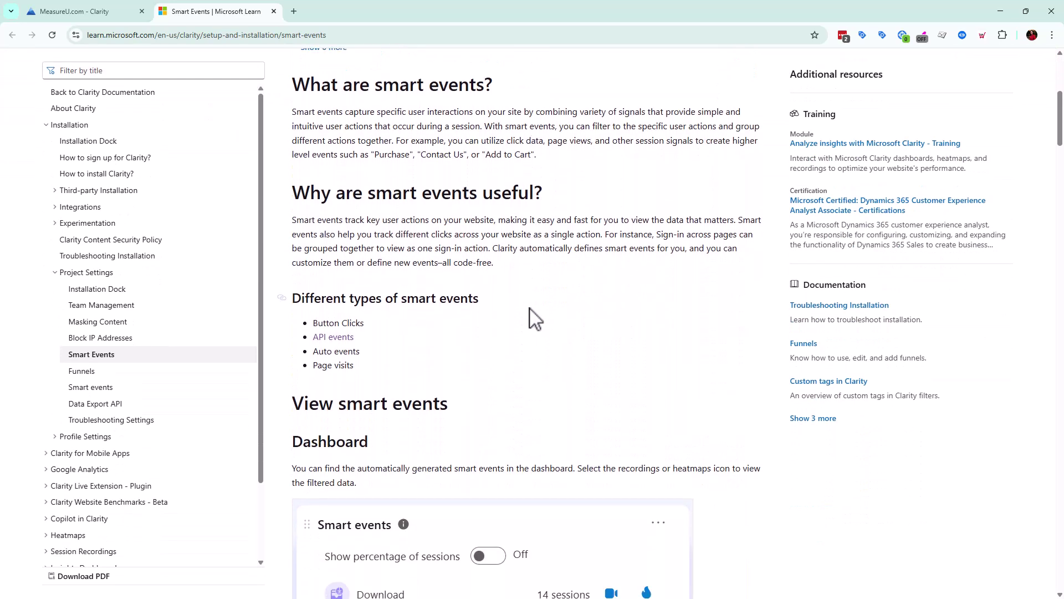
scroll(534, 319, down, 7)
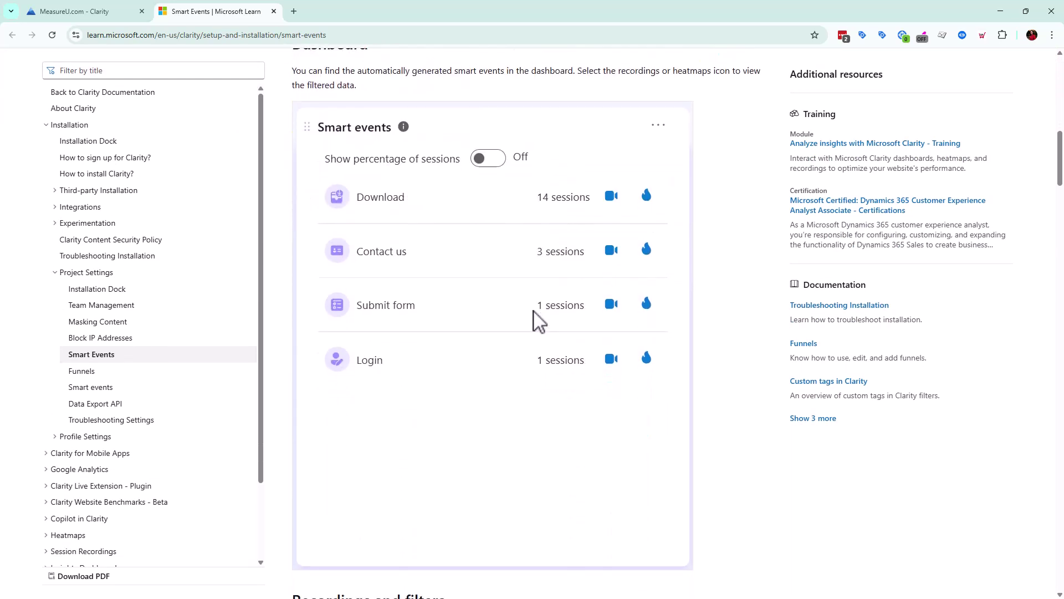
scroll(535, 319, down, 5)
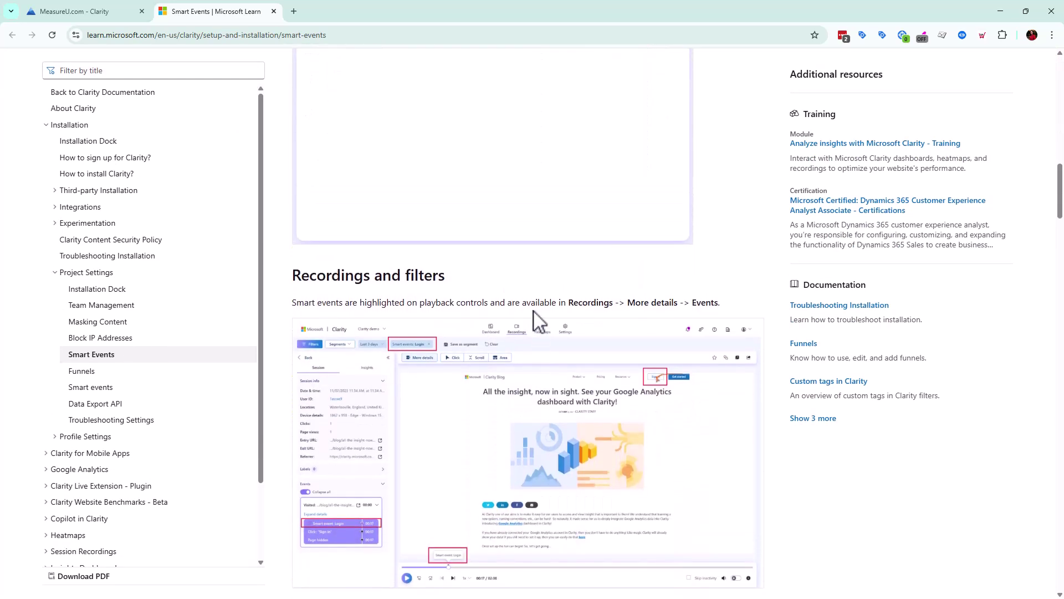
scroll(537, 319, down, 8)
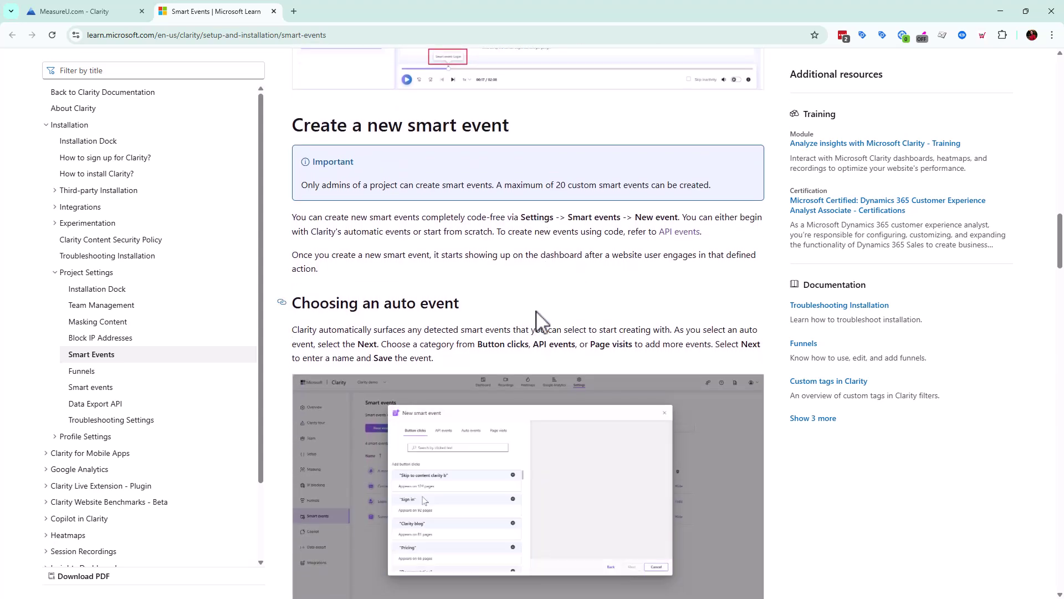
scroll(509, 309, down, 3)
scroll(507, 303, down, 5)
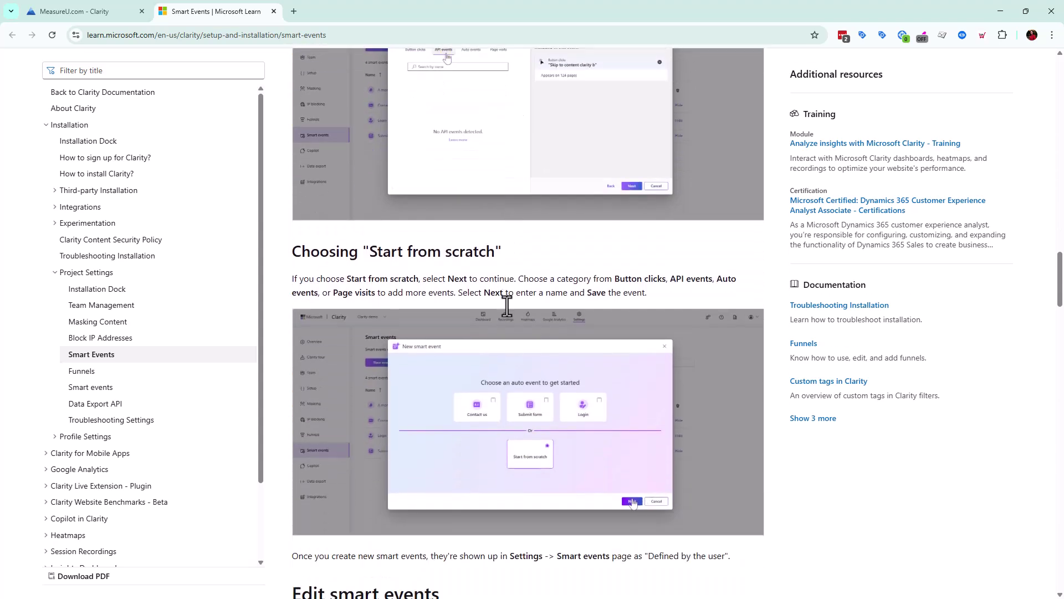
scroll(504, 304, down, 4)
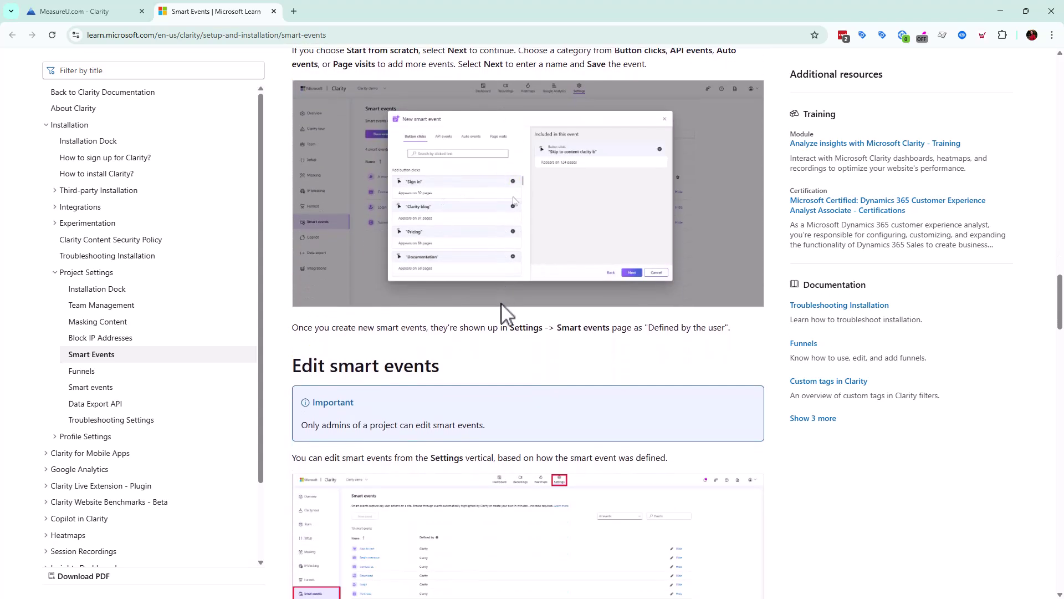
scroll(470, 305, down, 12)
scroll(470, 305, down, 9)
scroll(465, 300, down, 4)
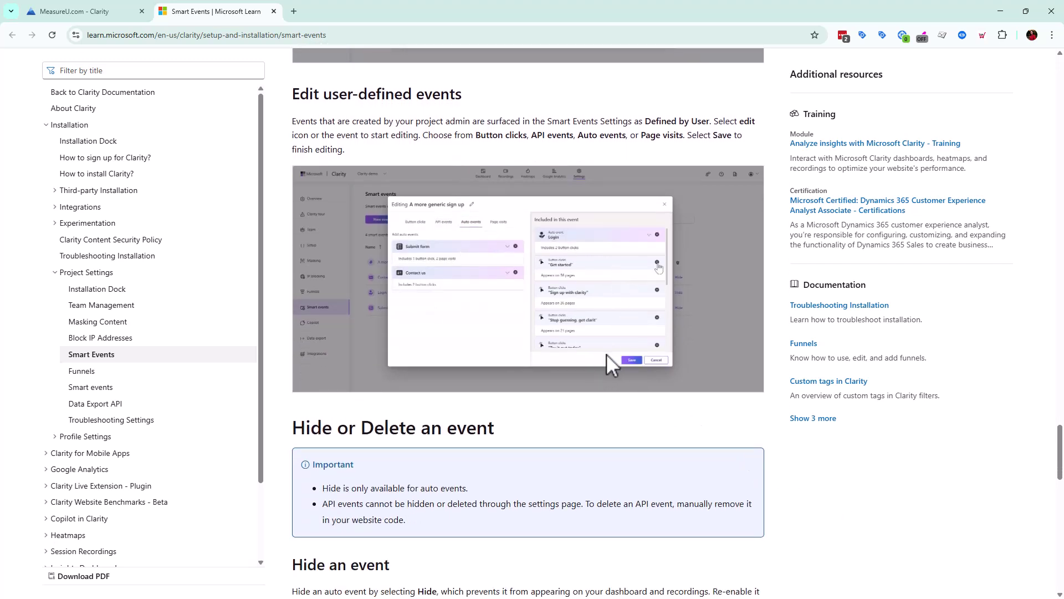
scroll(606, 354, down, 2)
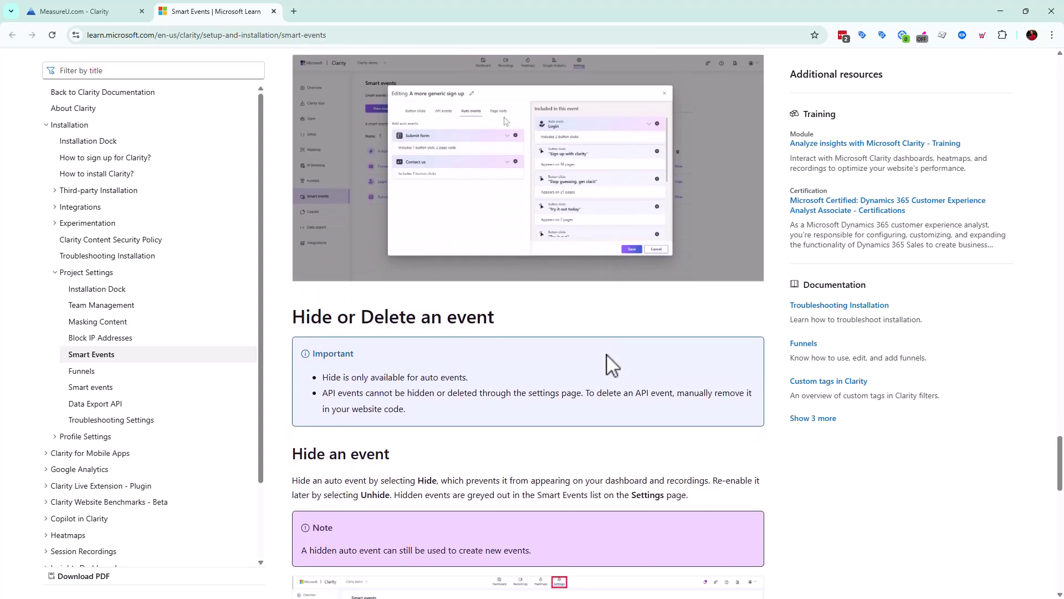
Back in Clarity's Smart events list, open the Begin checkout event for editing
click(103, 12)
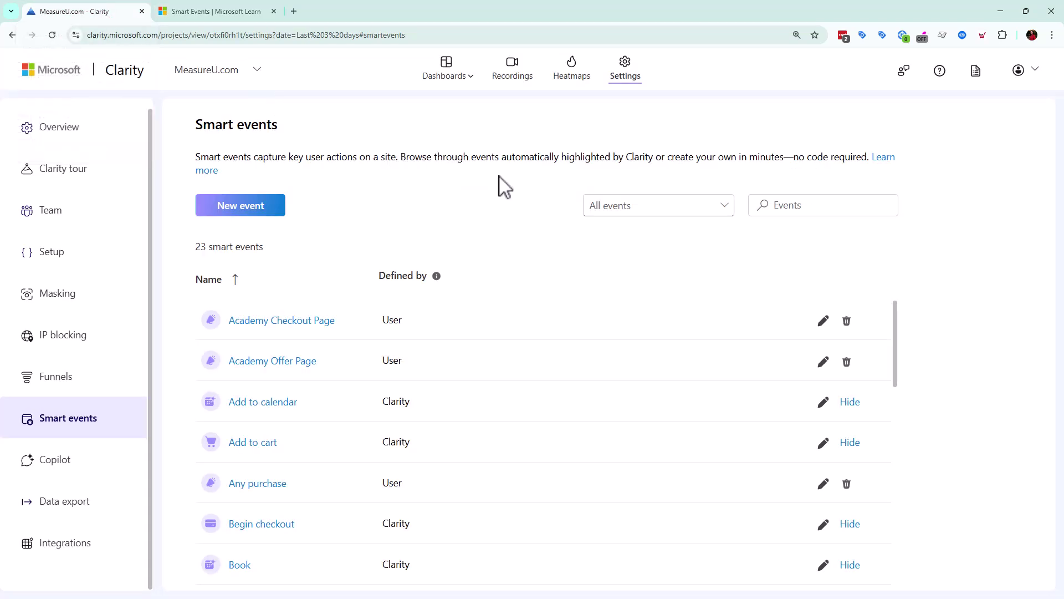
scroll(541, 358, down, 2)
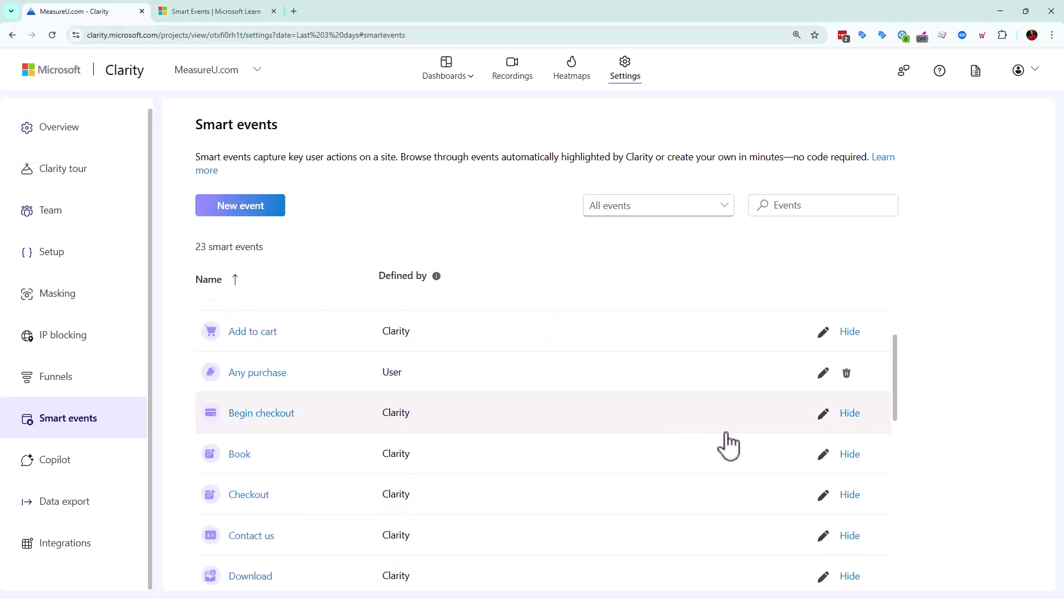
mouse_move(898, 387)
mouse_down()
mouse_move(893, 417)
mouse_move(893, 384)
mouse_up()
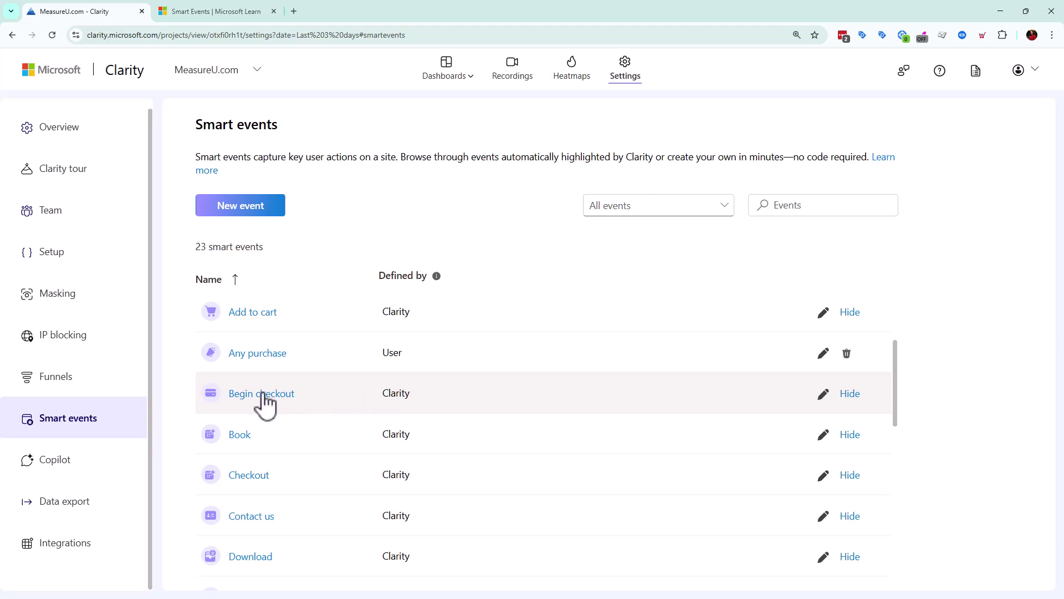
click(824, 394)
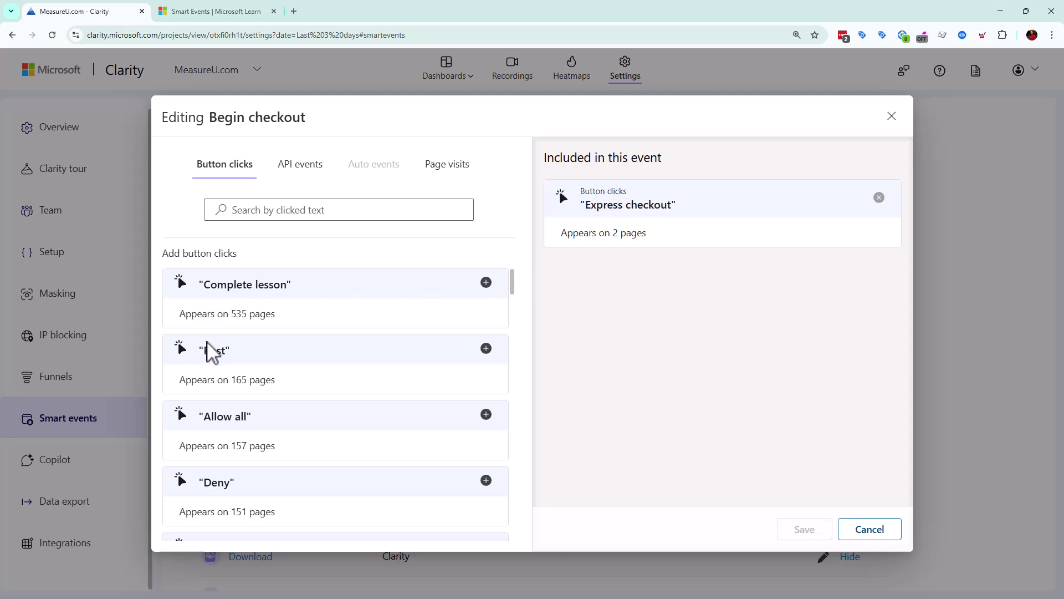
Scroll the Add button clicks list in the Begin checkout editor
scroll(214, 352, down, 5)
scroll(227, 355, down, 7)
scroll(285, 399, down, 7)
scroll(285, 488, down, 8)
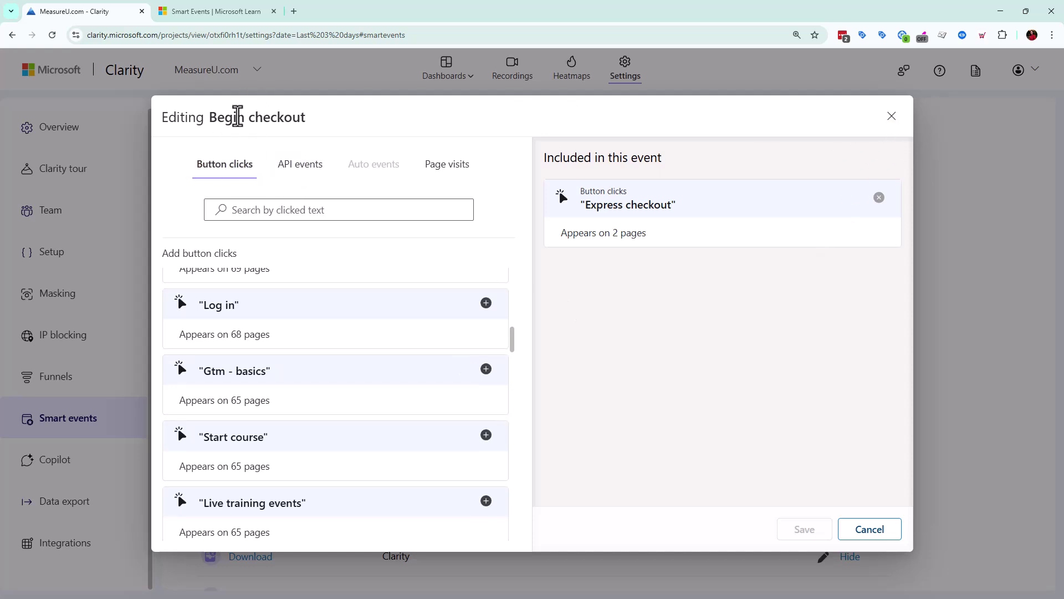
Close Begin checkout and inspect the Contact us event's button clicks and clicked-text search options
click(893, 117)
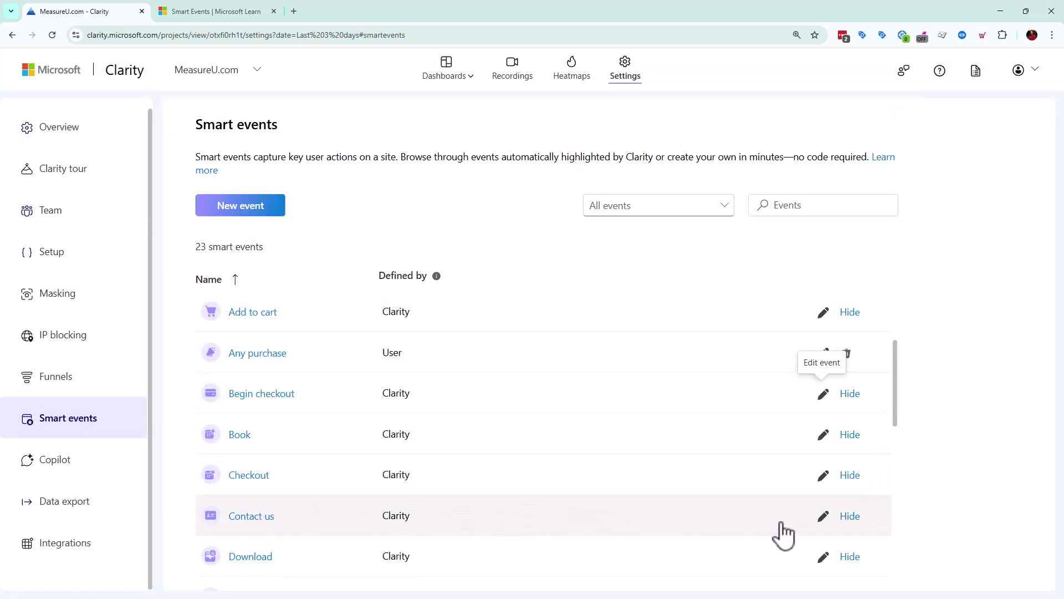
click(823, 517)
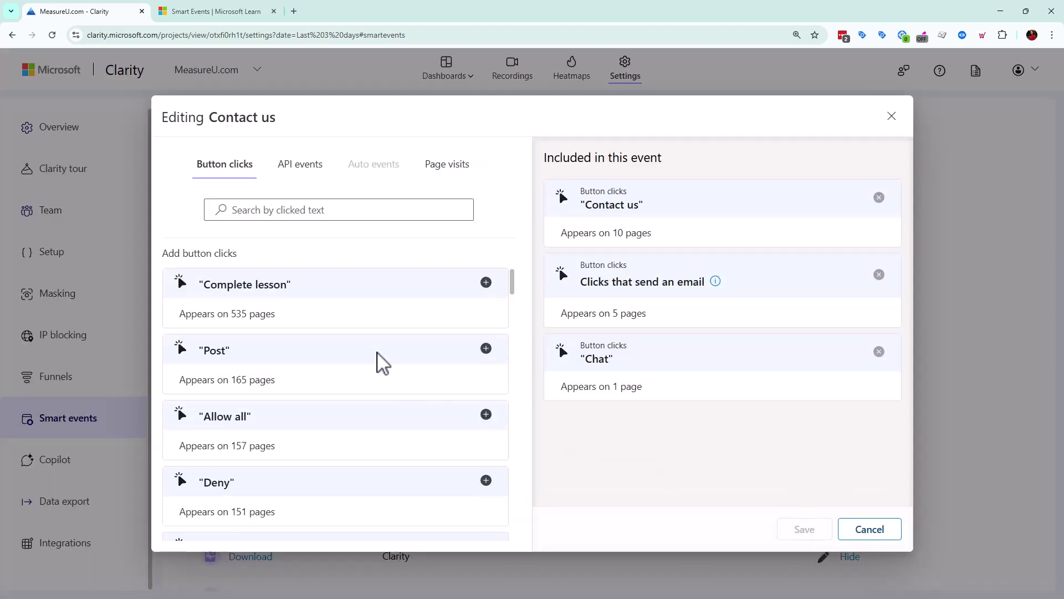
scroll(341, 291, down, 3)
scroll(341, 291, down, 10)
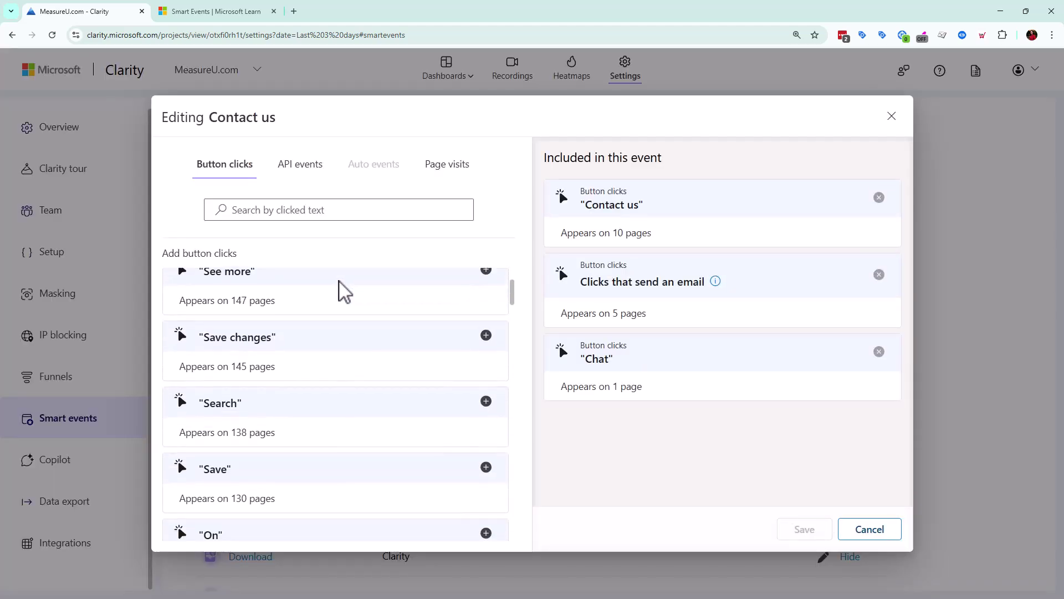
scroll(340, 291, down, 1)
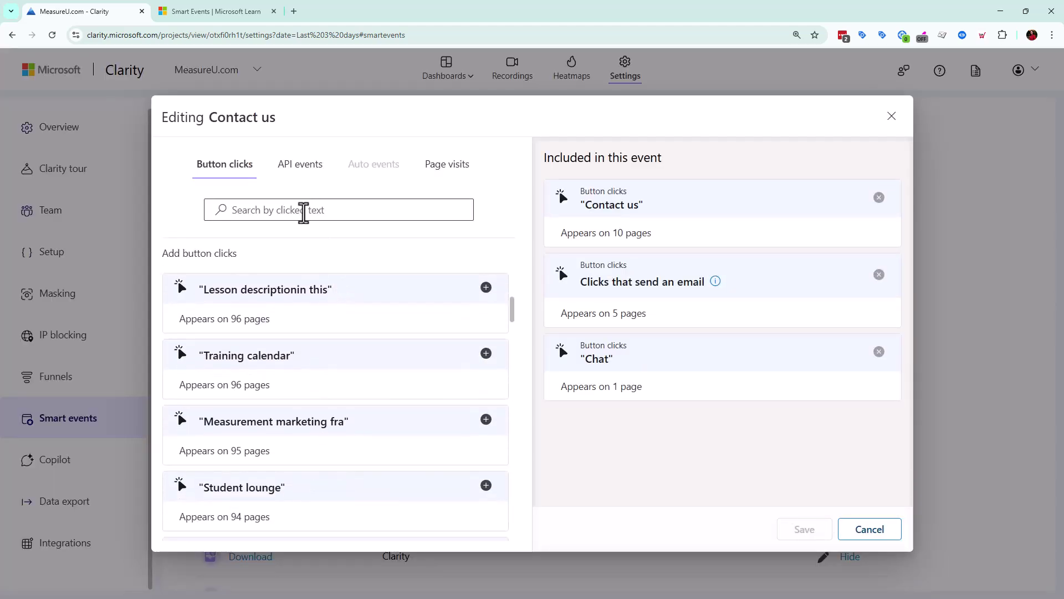
click(306, 209)
scroll(288, 460, down, 4)
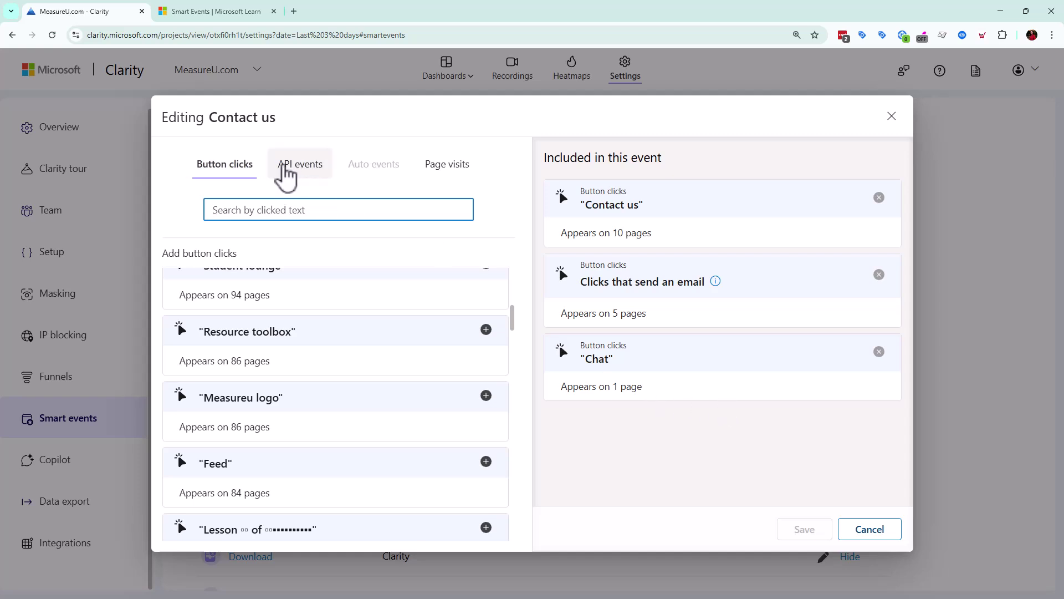
Open the API events documentation in a new tab and view the Page visits options
click(288, 166)
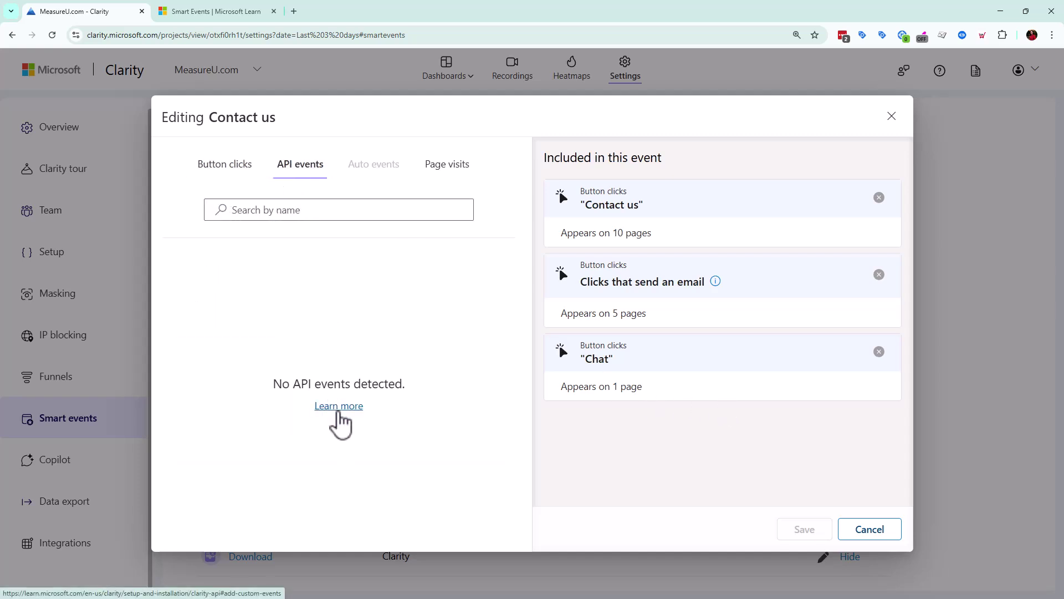
right_click(338, 409)
click(370, 427)
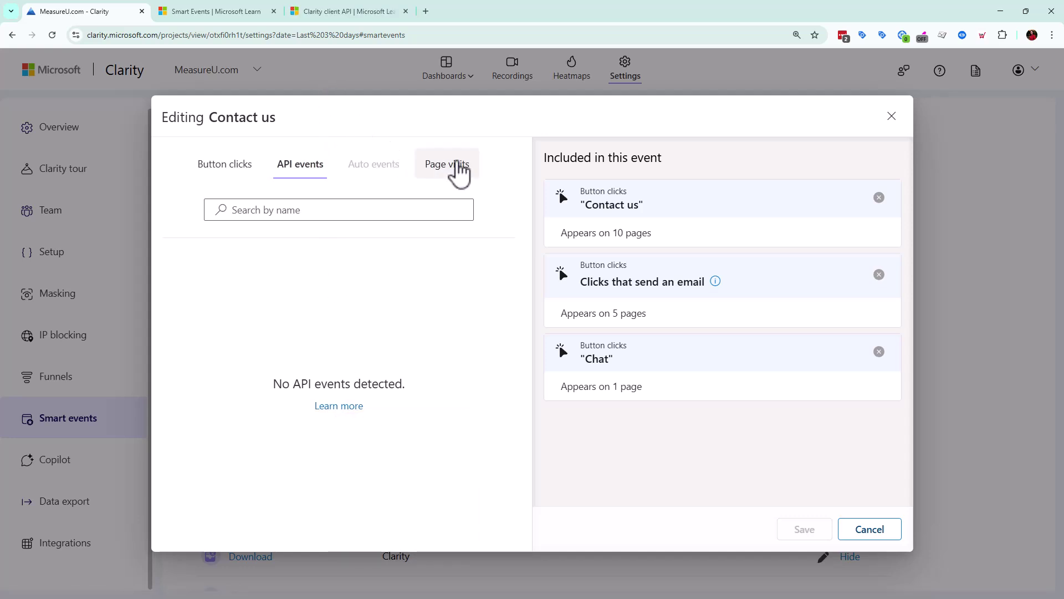
click(455, 176)
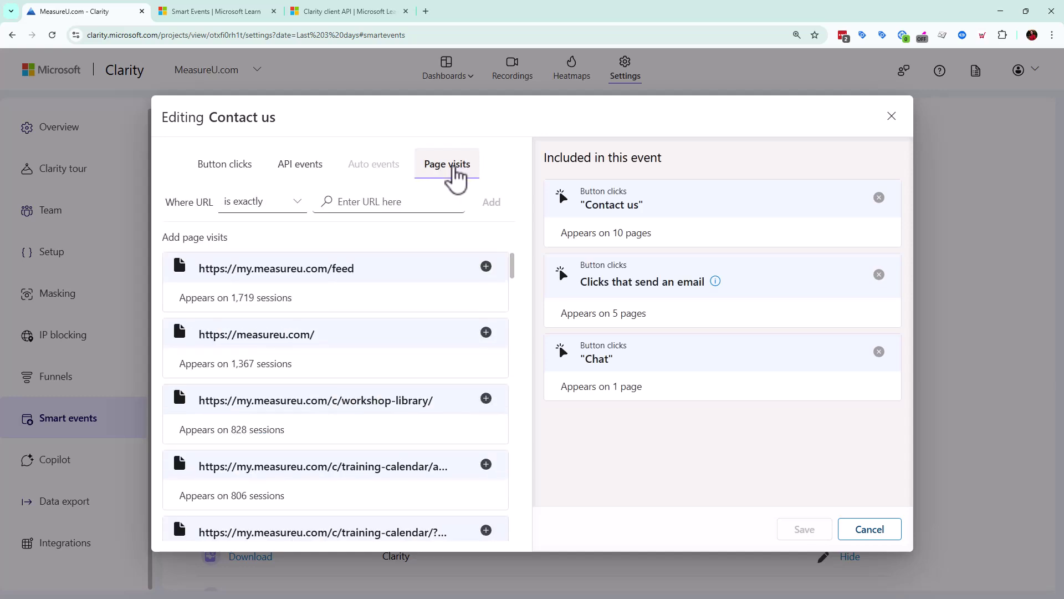
Select the Contact us title, then close the editor without saving
drag(211, 118, 275, 119)
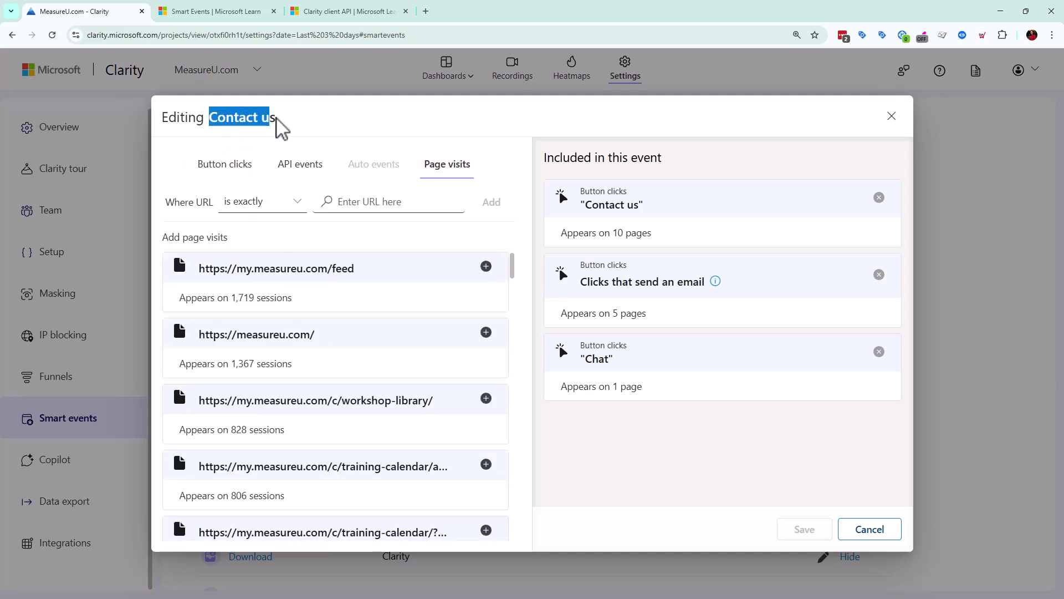
drag(275, 118, 367, 117)
triple_click(253, 117)
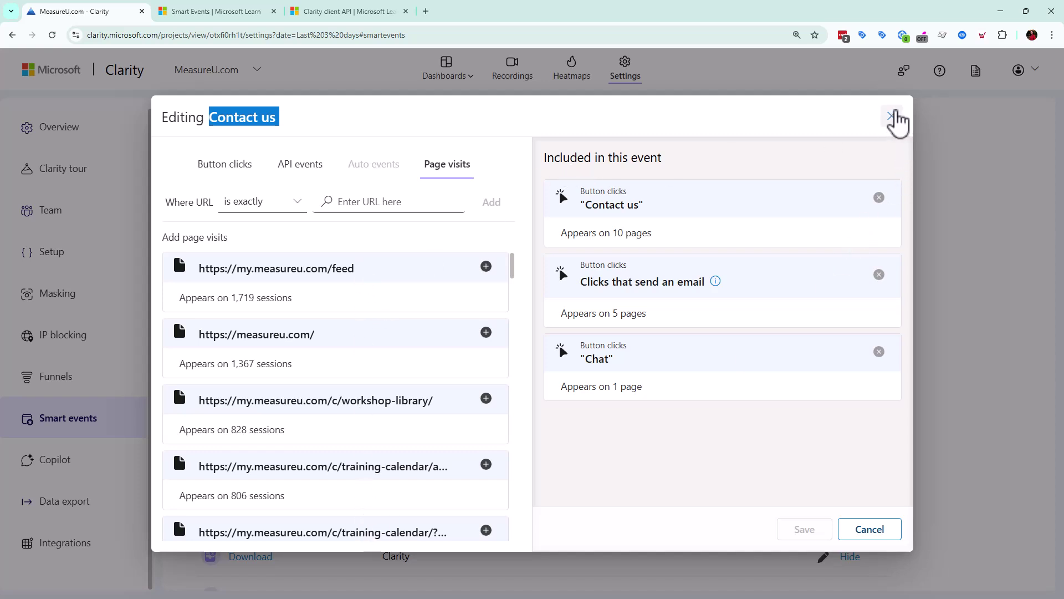
click(890, 115)
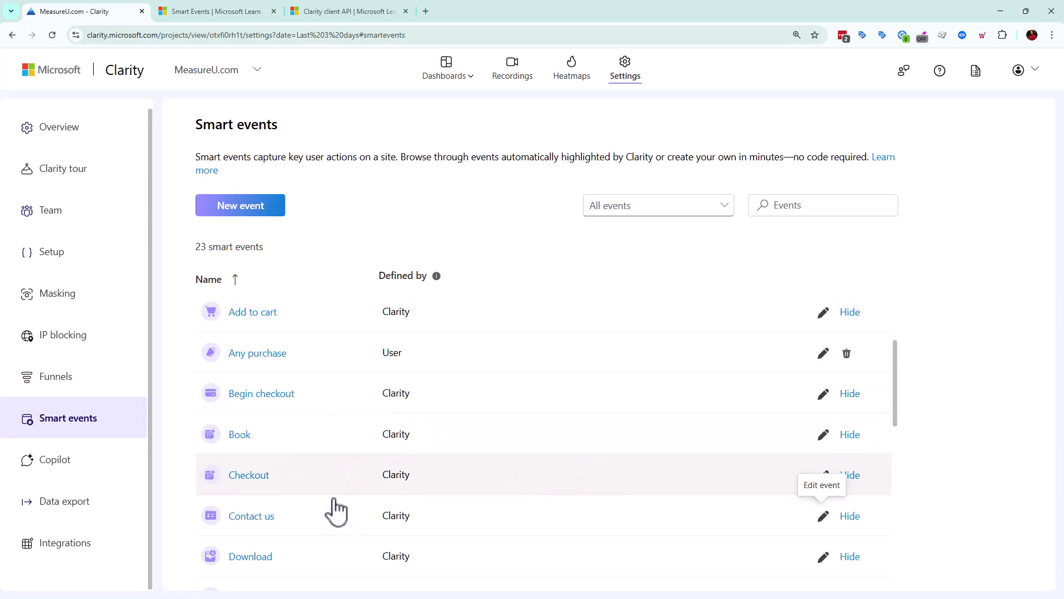
Return to the top of the Smart events list and start a new event
scroll(305, 388, up, 3)
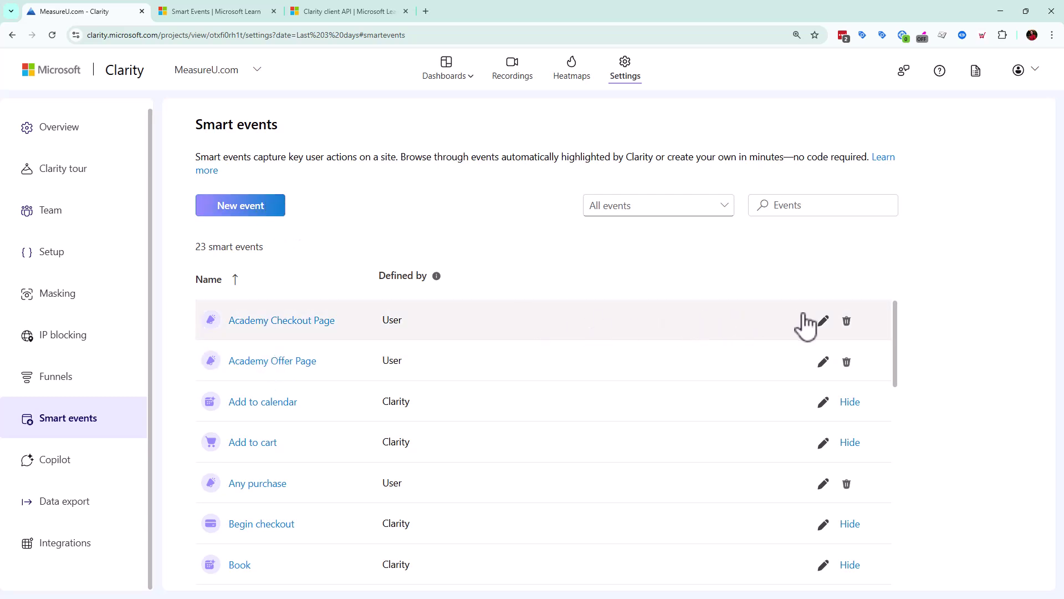
click(226, 213)
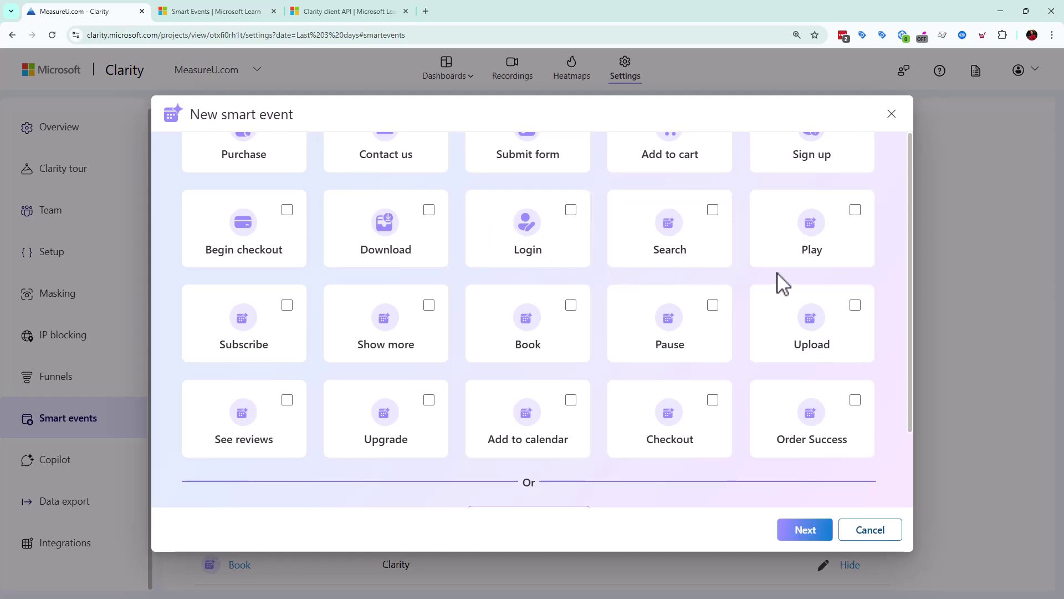
Browse the preset templates such as Purchase and Login, then cancel the new event
mouse_move(909, 235)
mouse_down()
mouse_move(911, 330)
mouse_move(902, 244)
mouse_up()
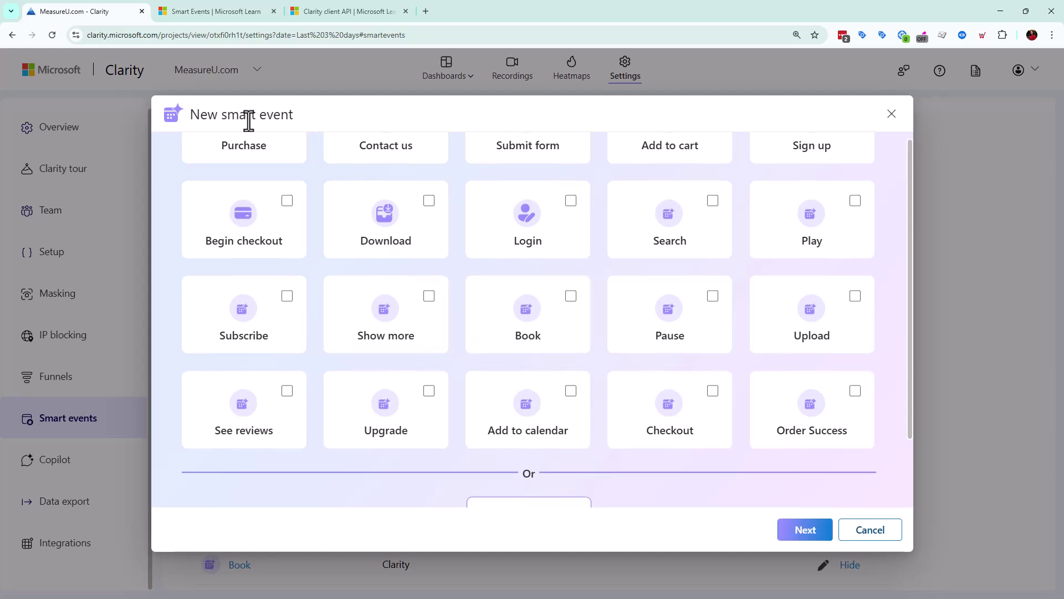
drag(224, 114, 306, 118)
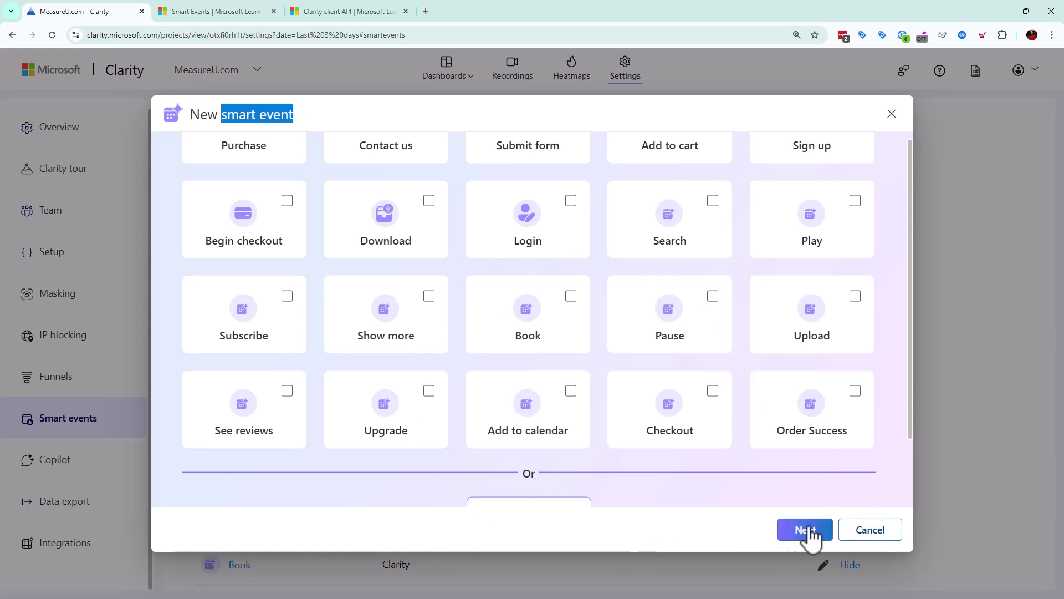
click(869, 529)
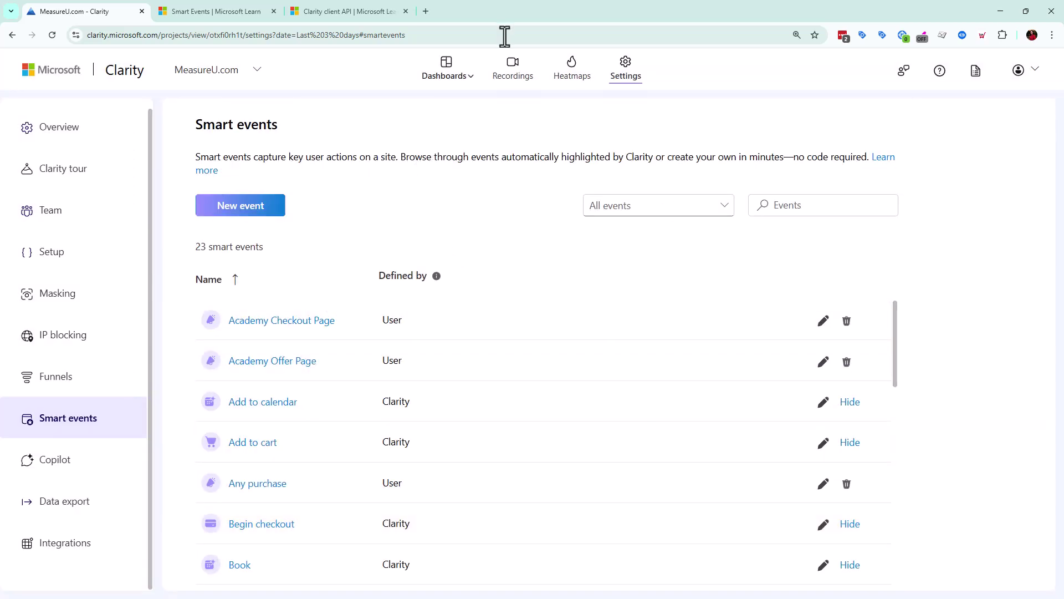
Return to the Dashboards page with its Smart events and Funnels cards
click(443, 68)
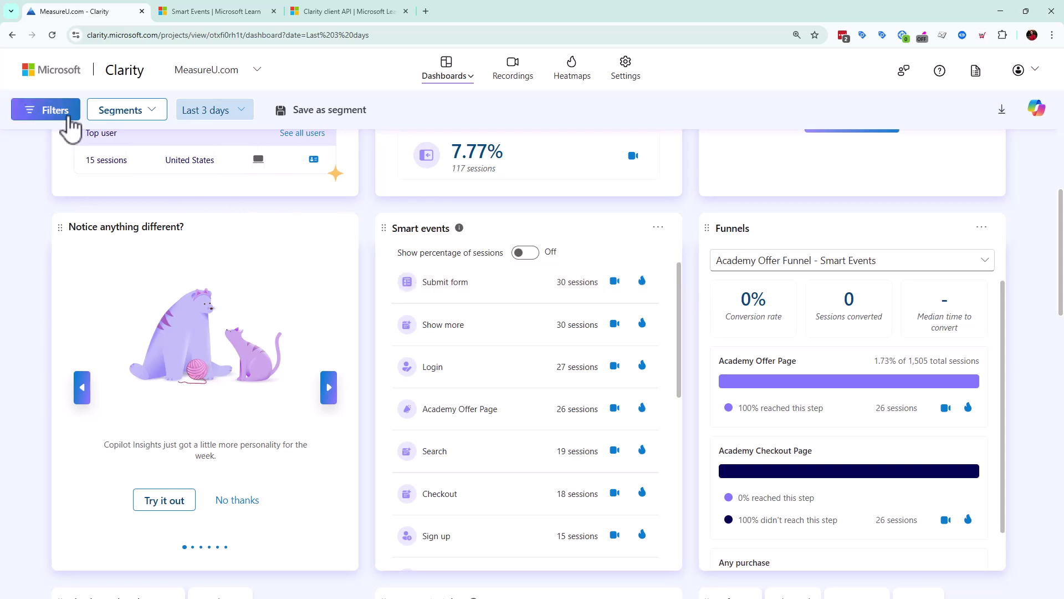
Add a User actions filter that excludes sessions with the Login smart event
click(60, 111)
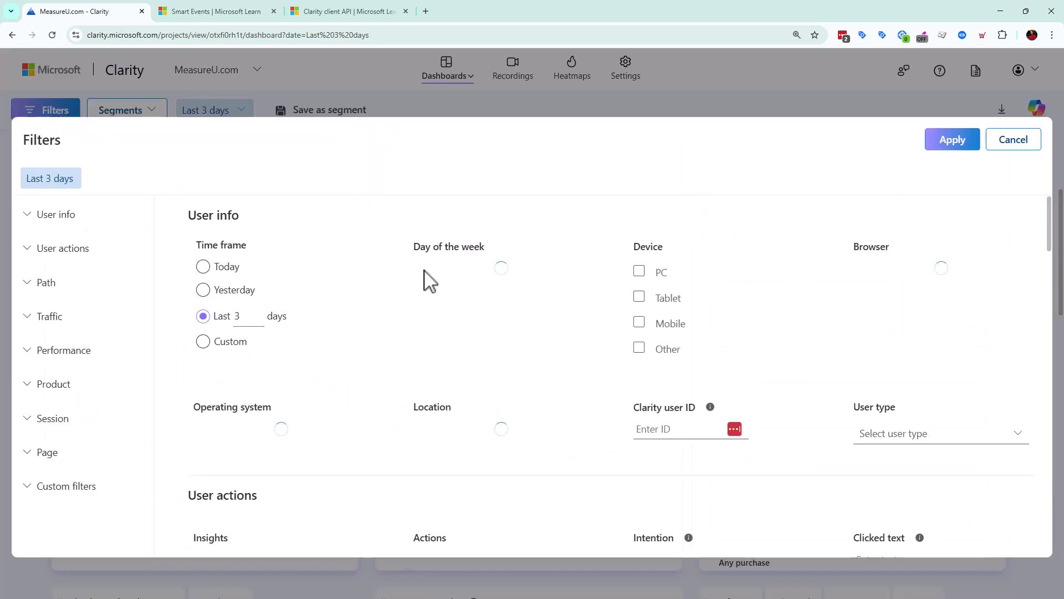
scroll(643, 345, down, 2)
scroll(646, 349, down, 1)
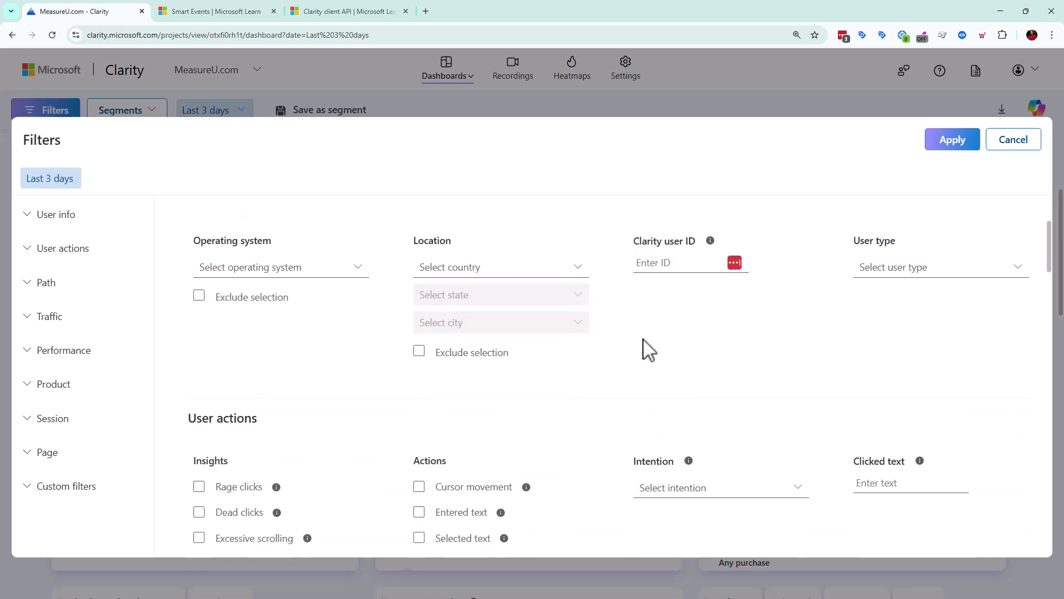
scroll(703, 373, down, 3)
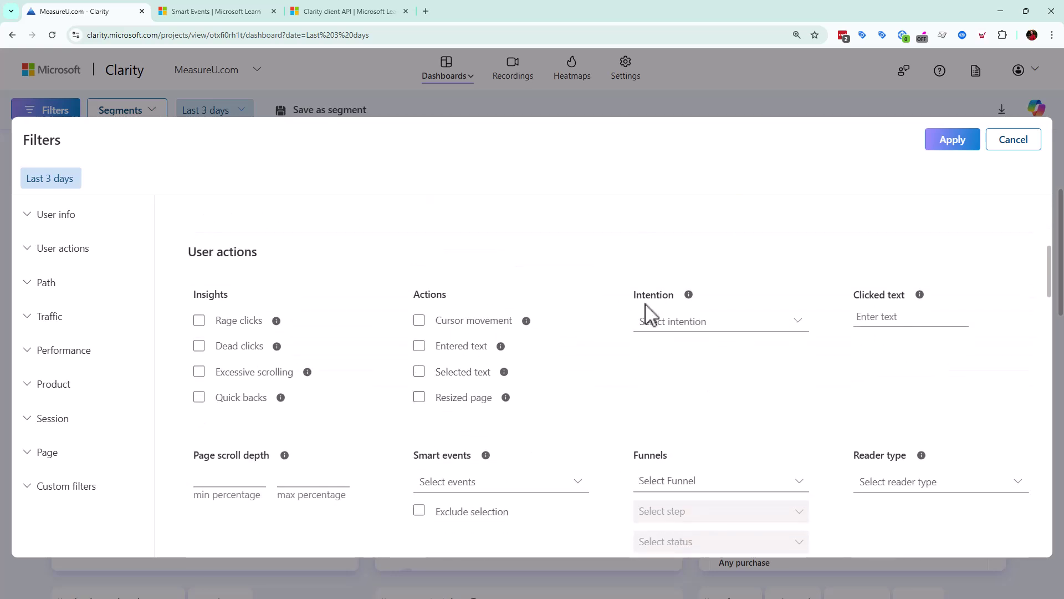
scroll(623, 387, down, 1)
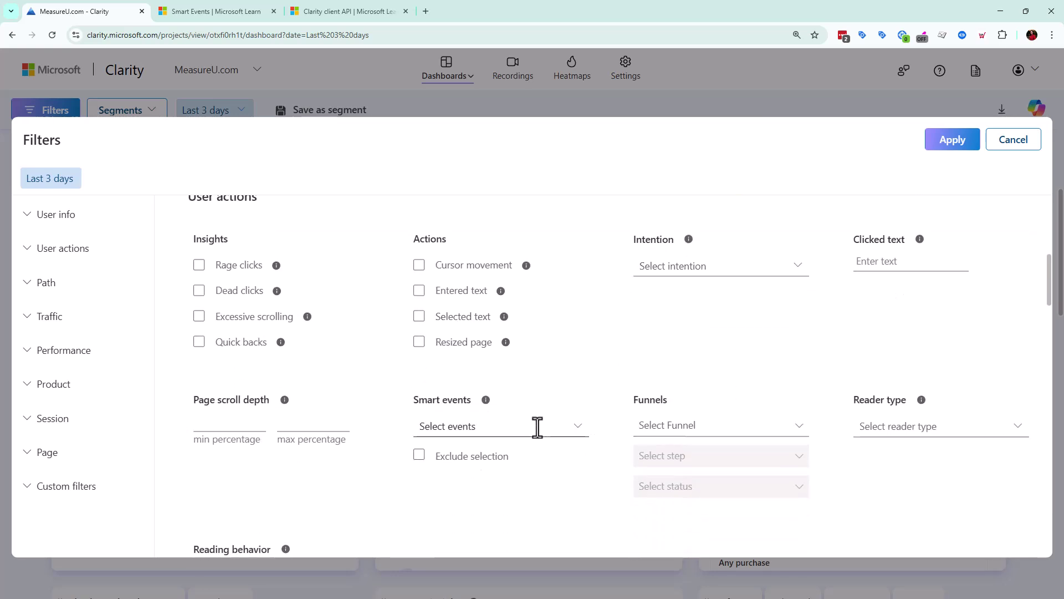
click(577, 430)
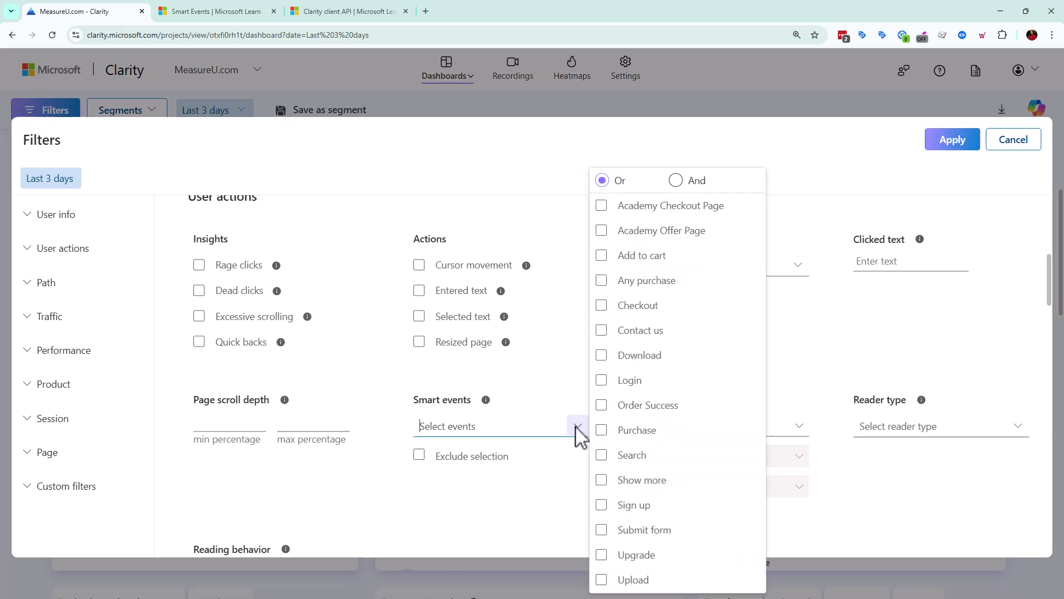
click(607, 383)
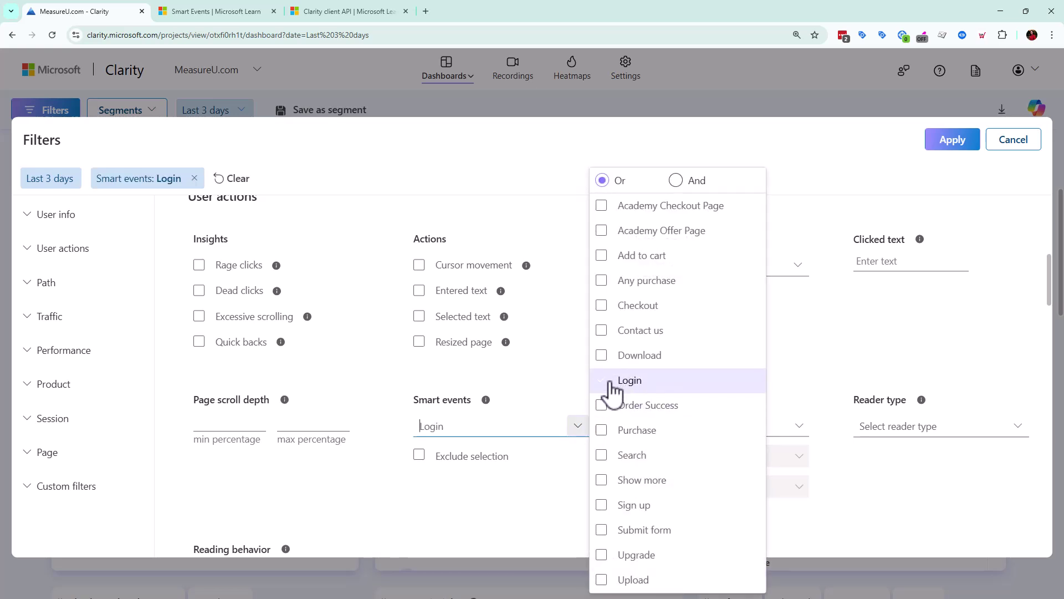
click(499, 456)
click(524, 469)
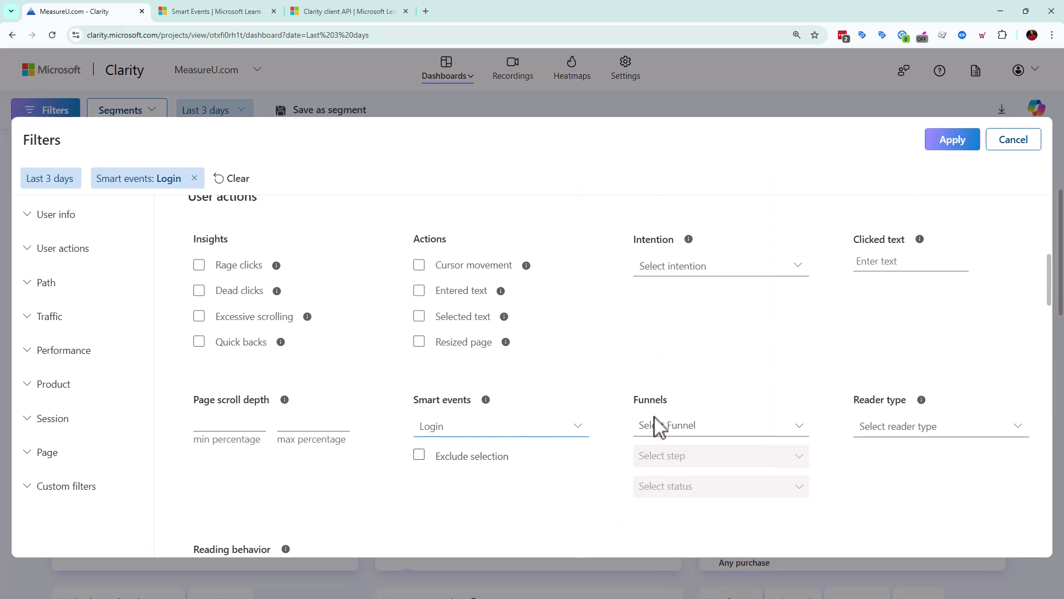
click(419, 458)
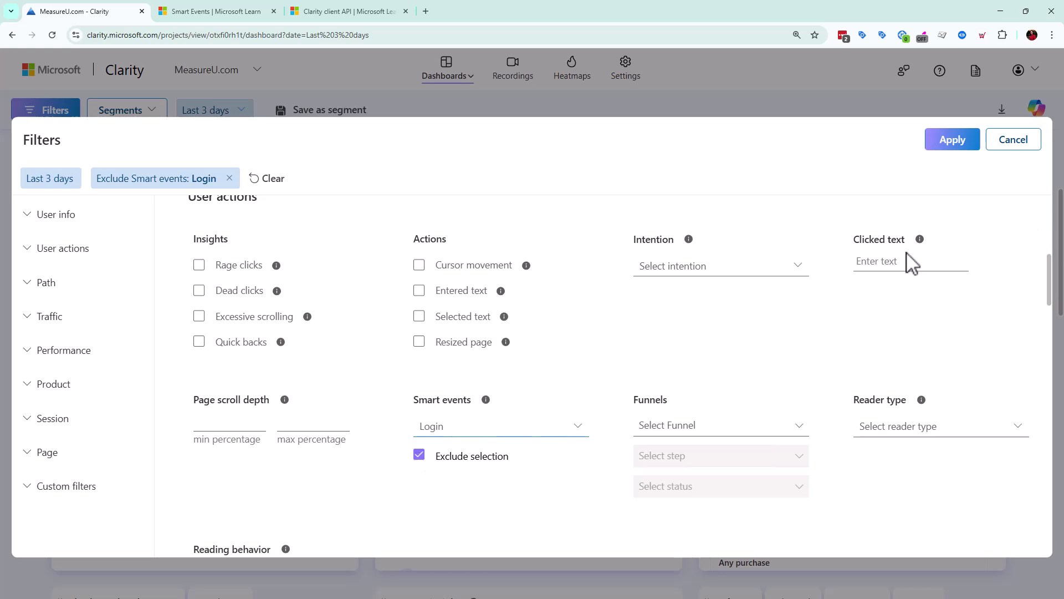
Apply the Login smart-event exclusion and set a custom date range of 03/01/2025–03/16/2025
click(944, 142)
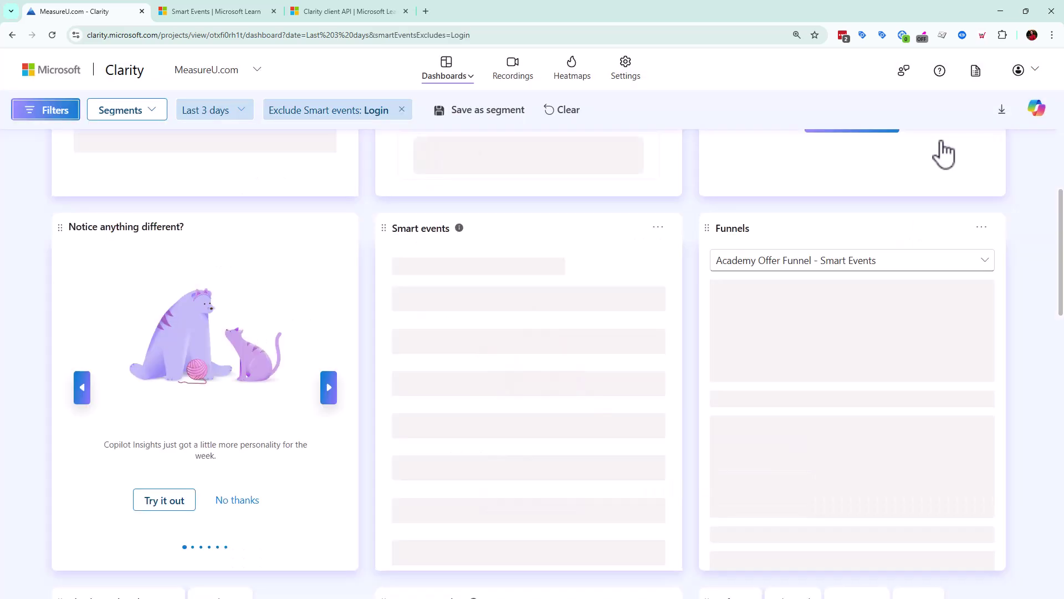
click(234, 114)
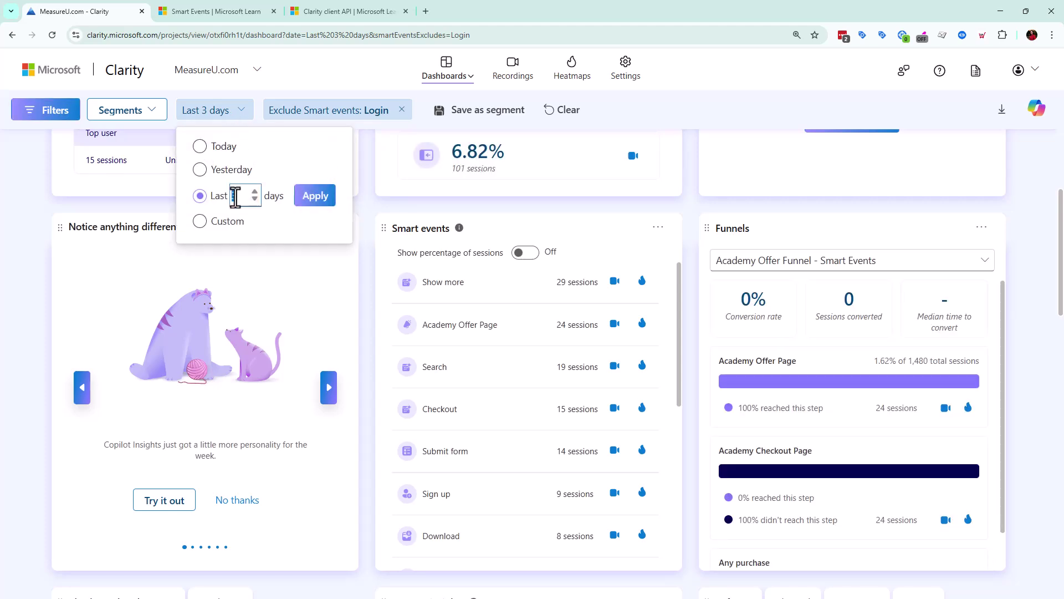
click(222, 220)
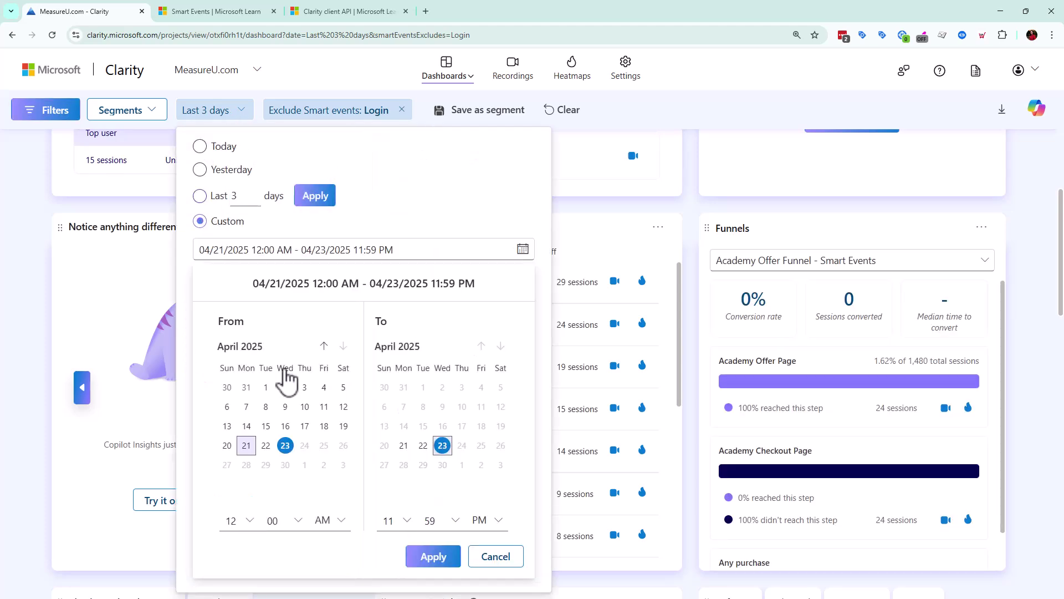
click(324, 346)
click(343, 387)
click(482, 346)
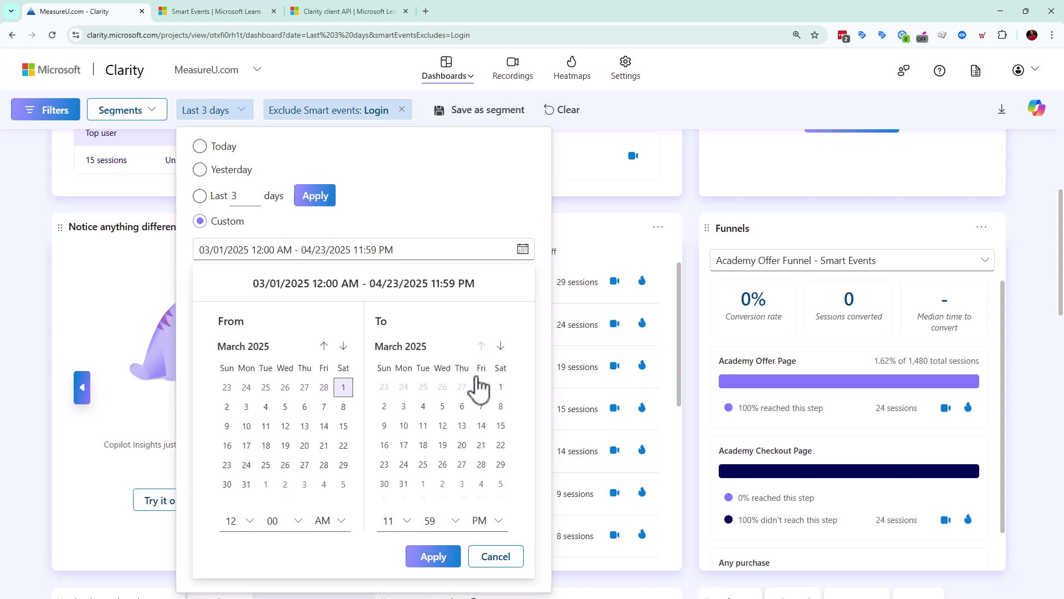
click(384, 446)
click(434, 557)
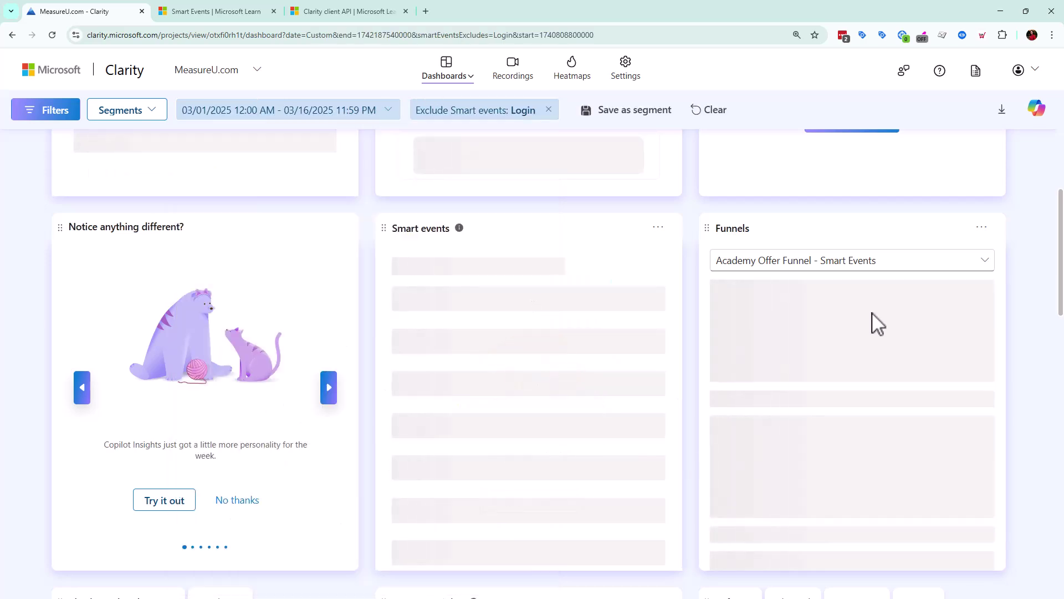
Scroll through the filtered dashboard to review its results
scroll(672, 289, down, 10)
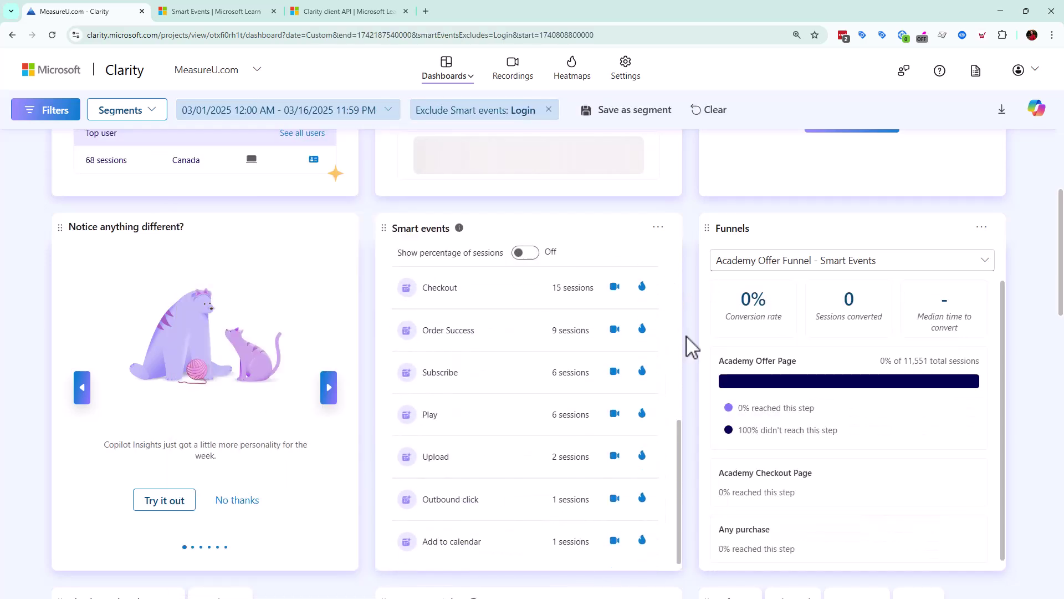
scroll(689, 347, down, 7)
scroll(695, 355, down, 6)
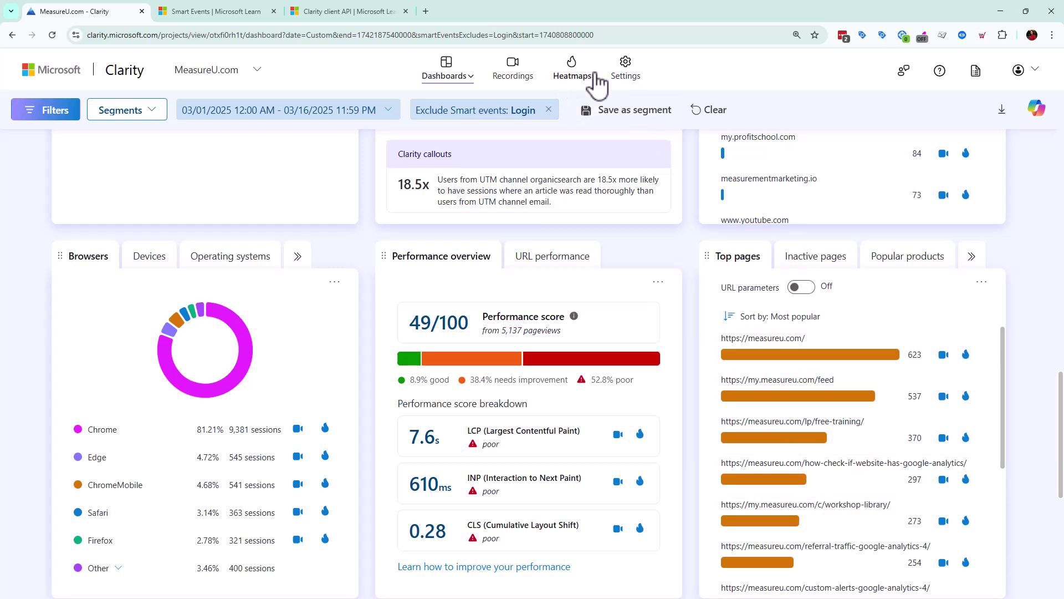
scroll(968, 396, down, 2)
scroll(970, 410, up, 2)
scroll(1030, 417, down, 1)
click(792, 307)
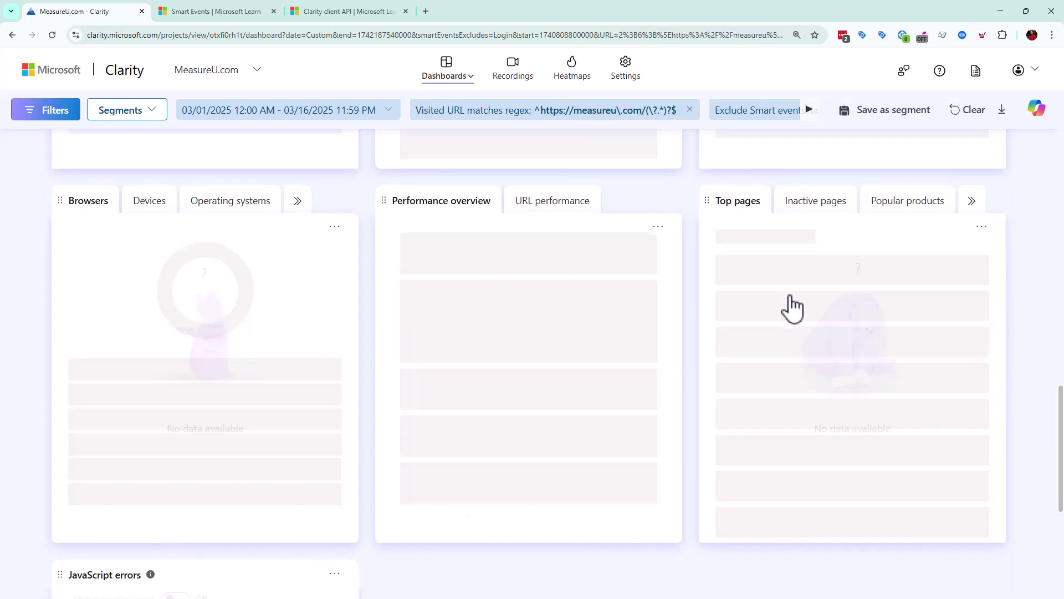
click(581, 78)
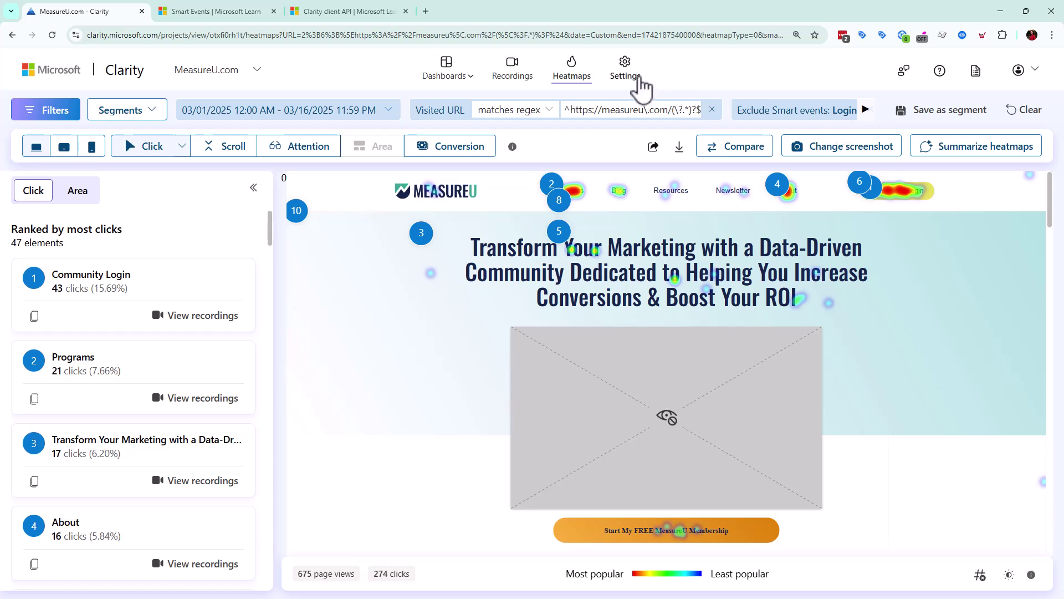
Start a new smart event from scratch under Settings > Smart events
click(640, 79)
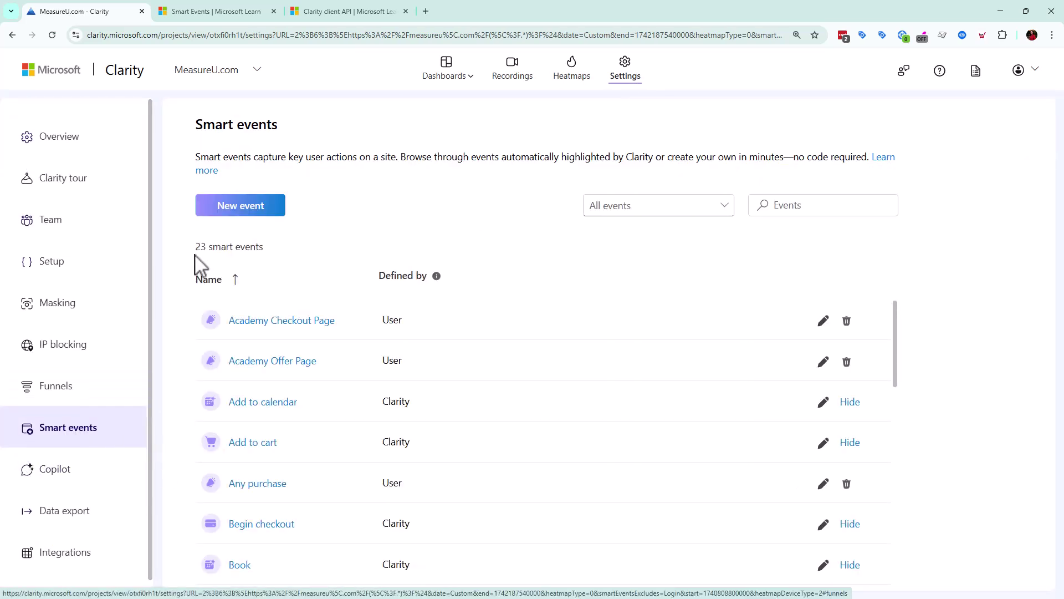
click(219, 206)
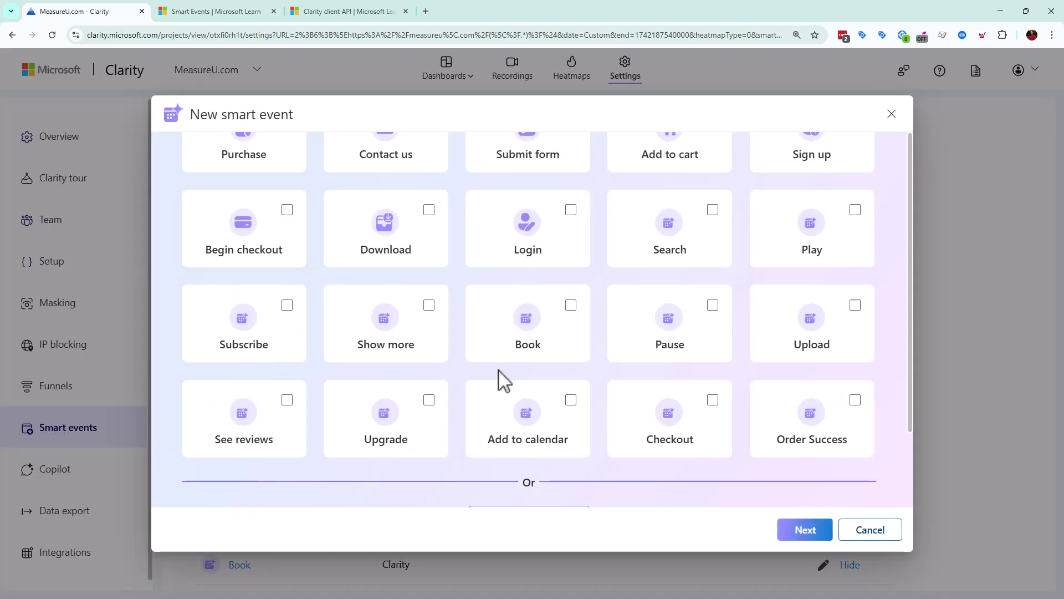
scroll(691, 416, down, 1)
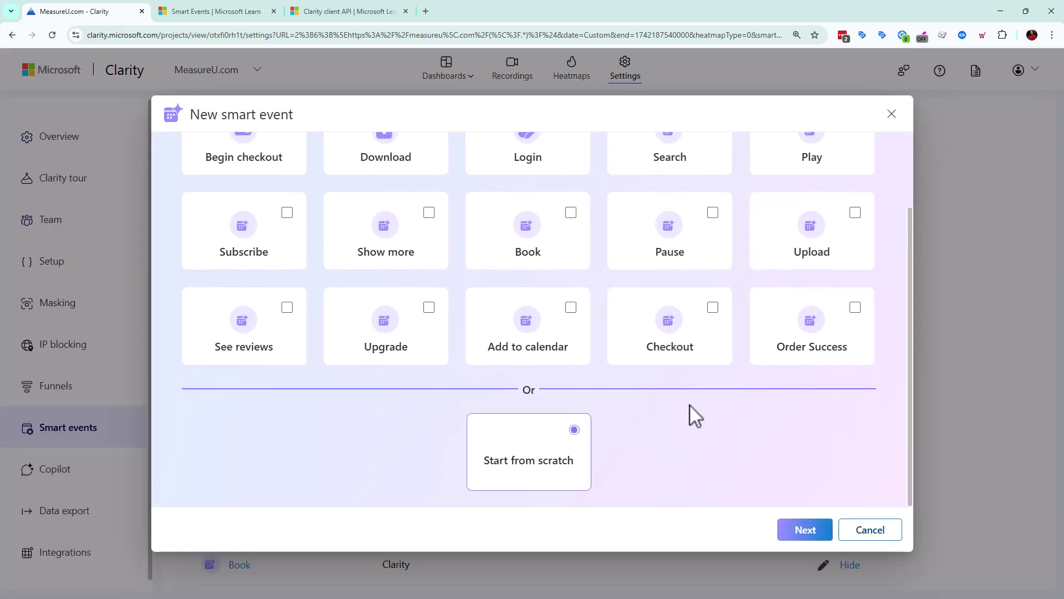
scroll(588, 288, up, 1)
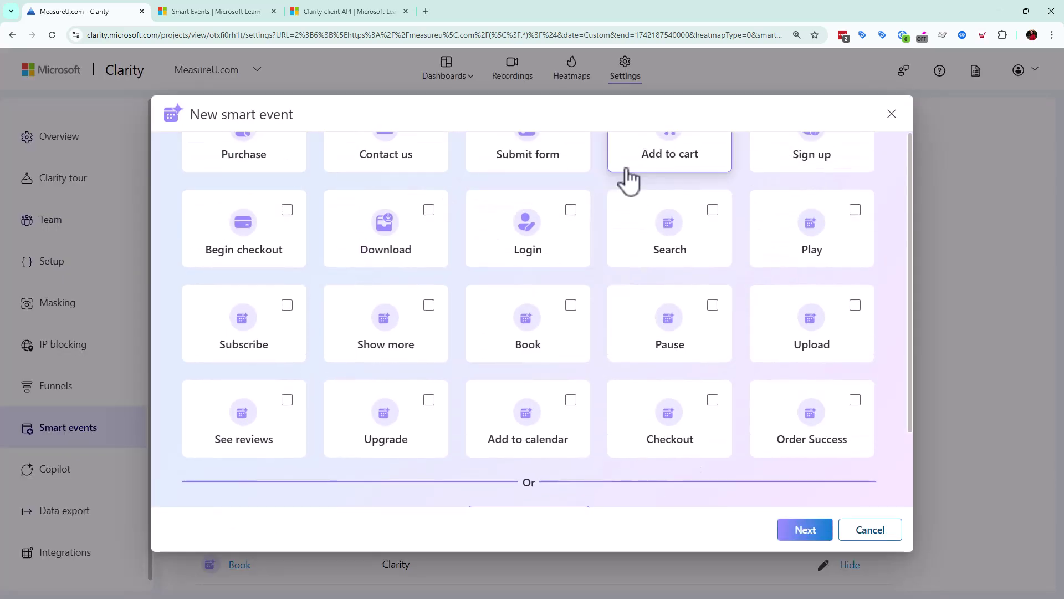
click(571, 256)
scroll(602, 410, down, 2)
click(527, 471)
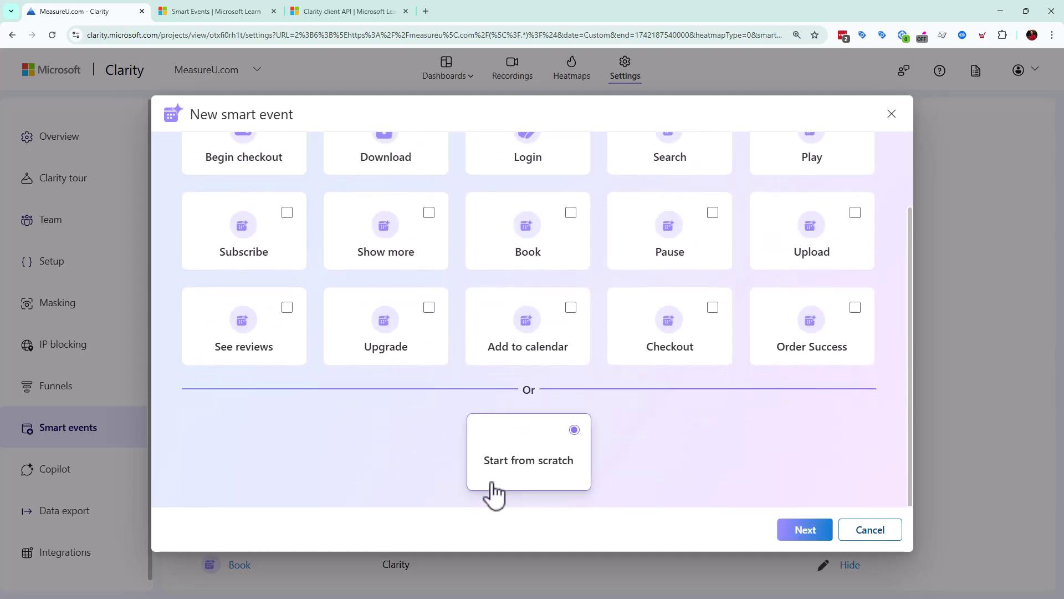
click(807, 530)
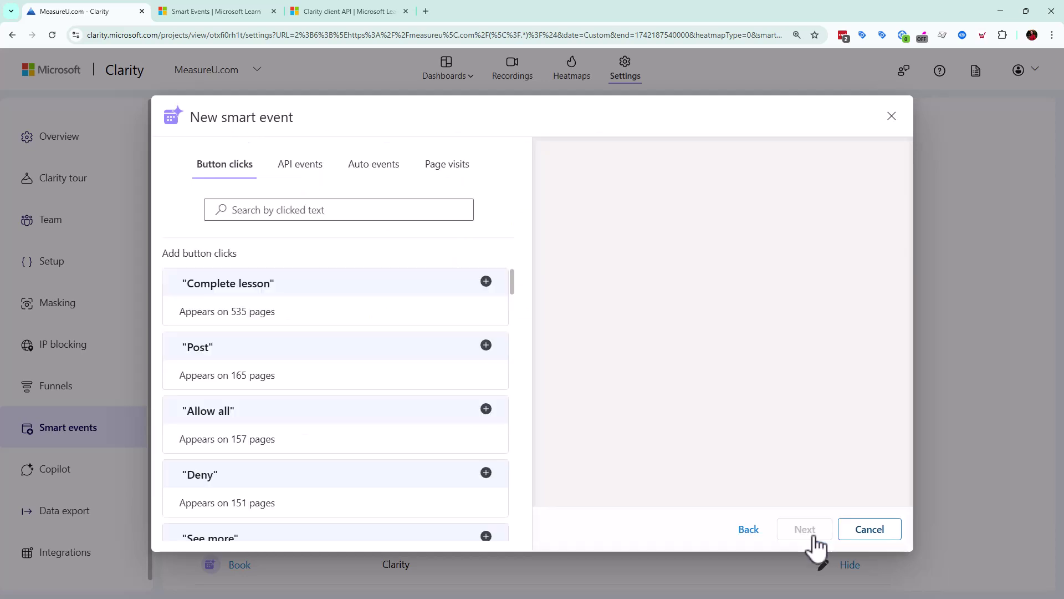
Add the 'Community login' button click to the event and continue to the naming step
click(285, 209)
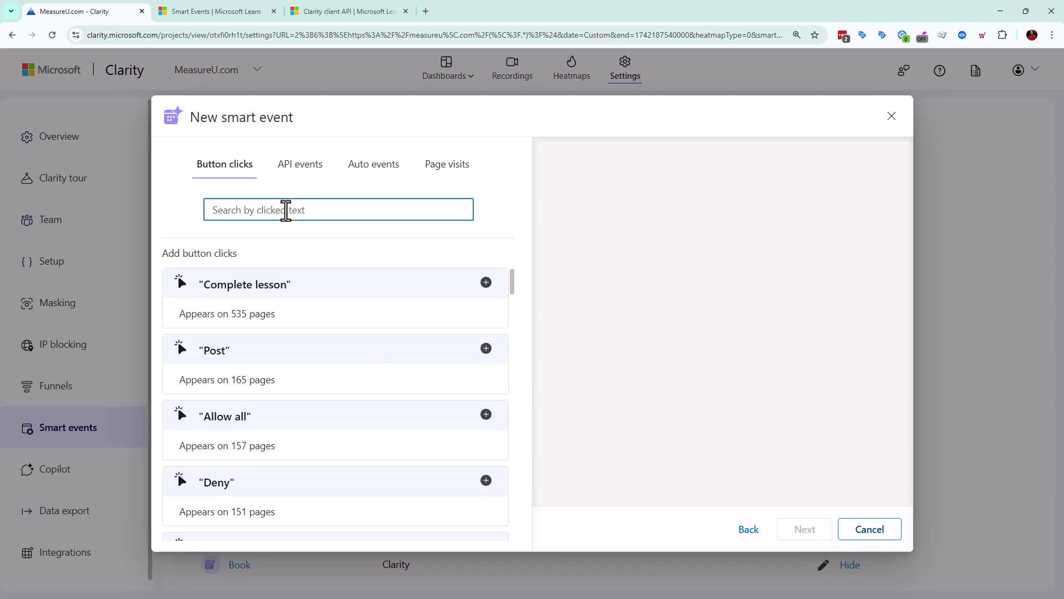
text(community login)
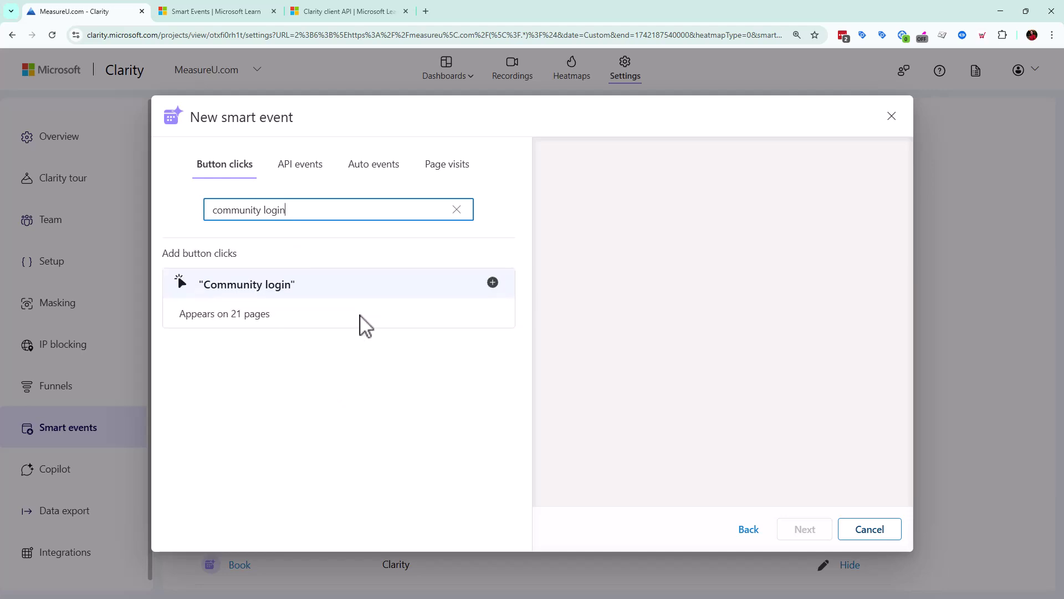
click(493, 283)
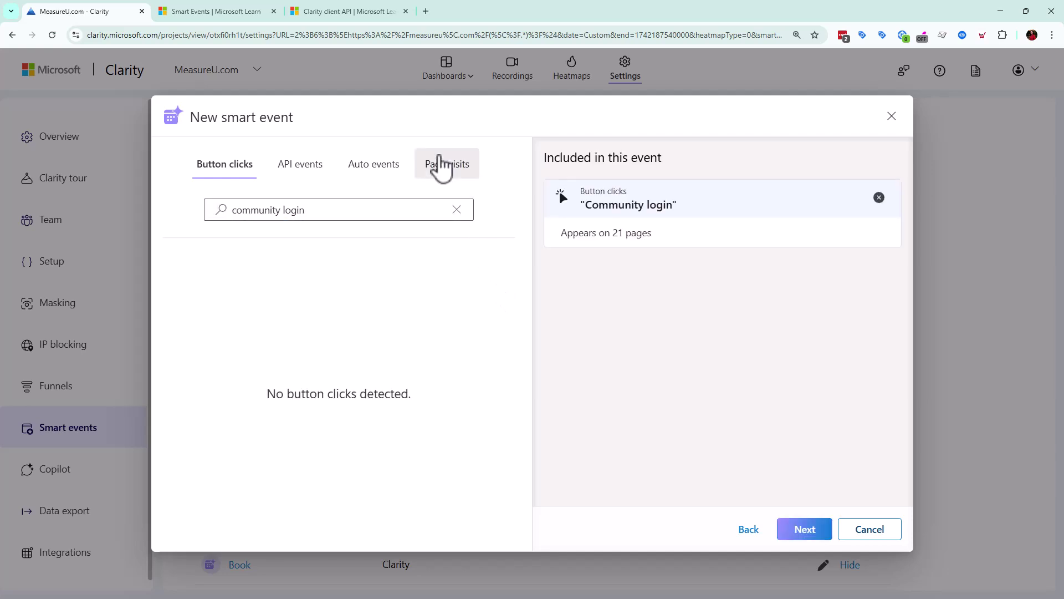
click(441, 165)
scroll(409, 305, down, 4)
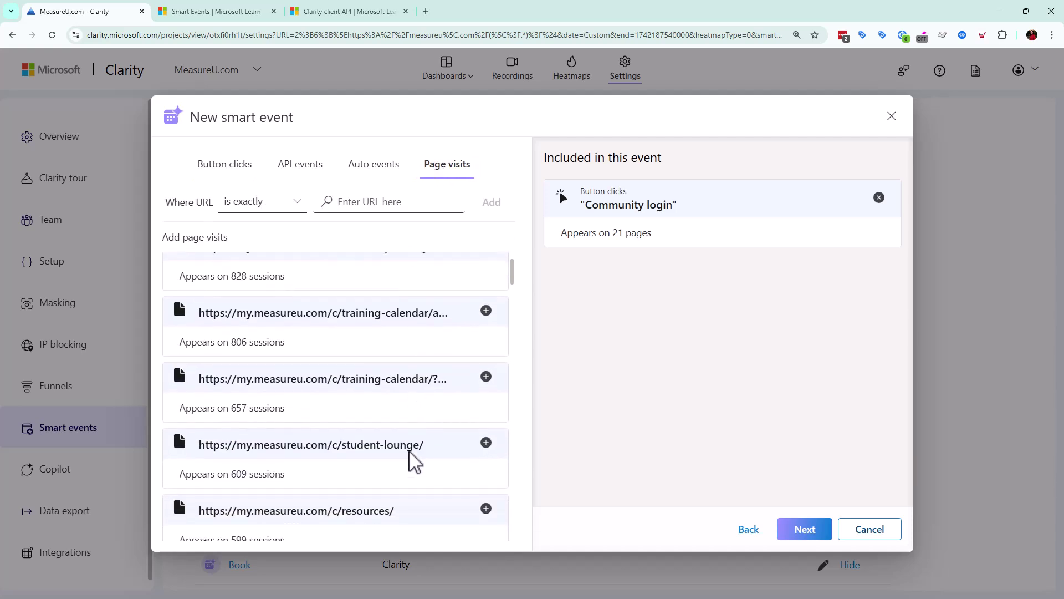
scroll(366, 483, down, 4)
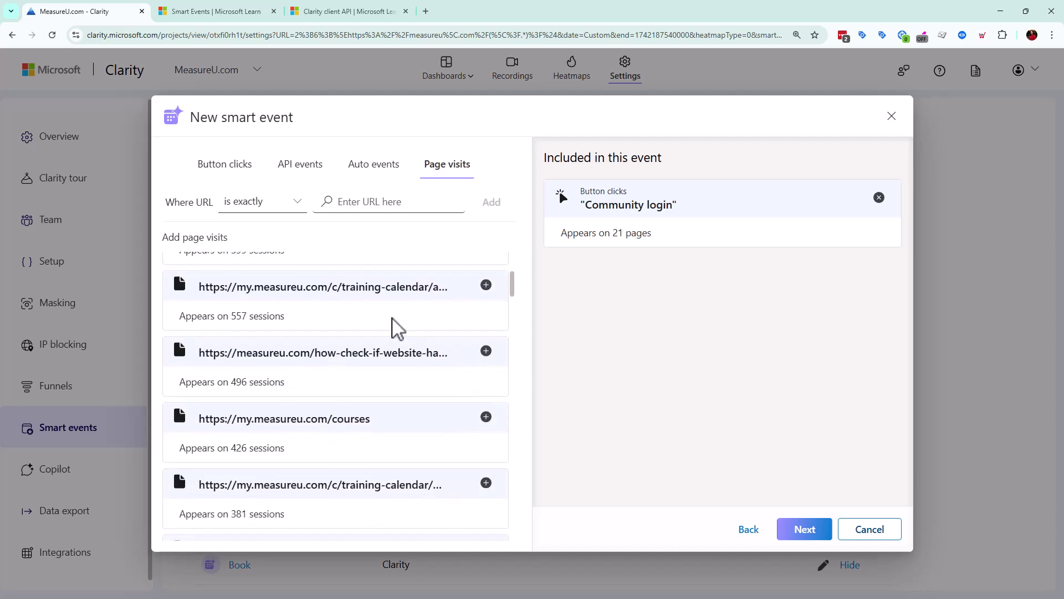
scroll(380, 475, down, 6)
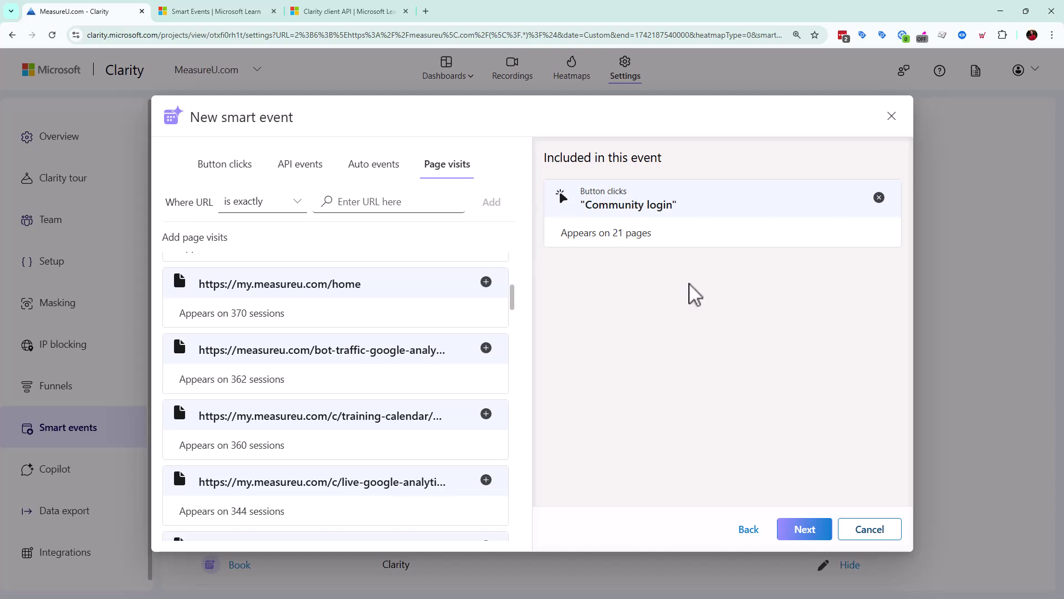
click(805, 529)
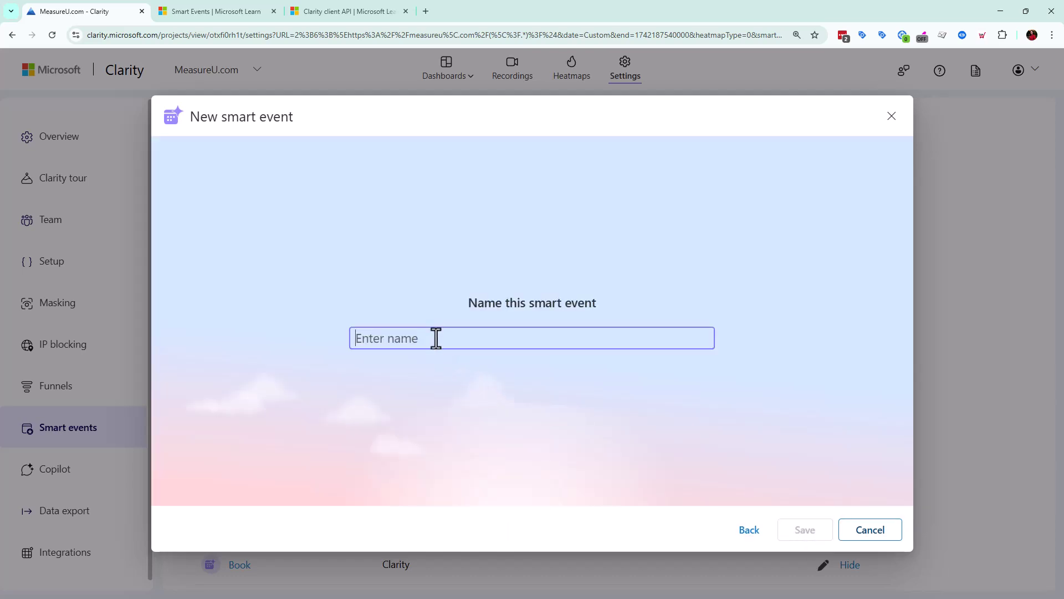
Name the smart event 'Click to Login' and save it
text(Click to Login)
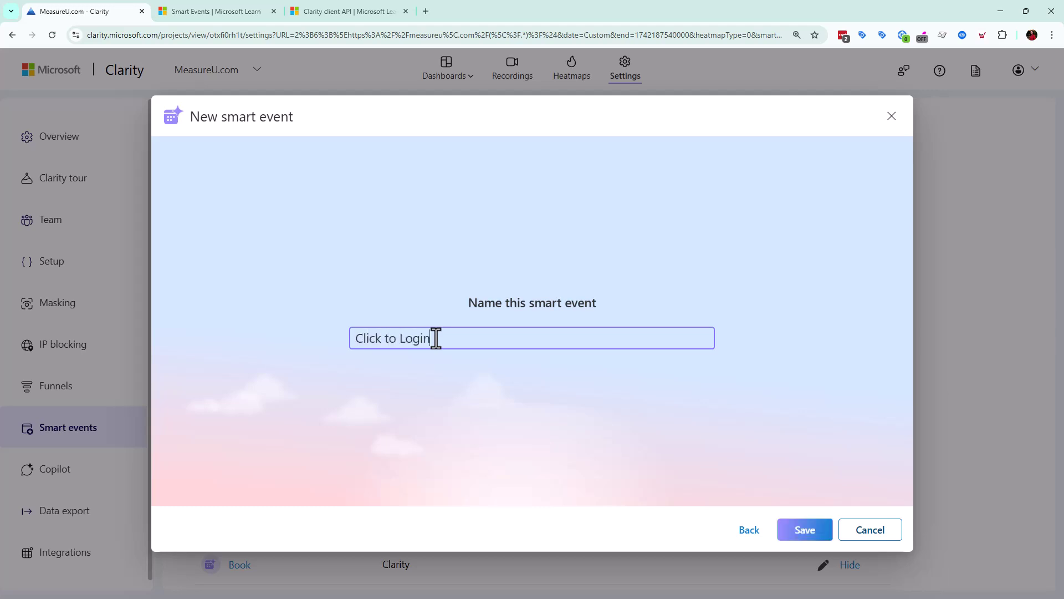
click(806, 537)
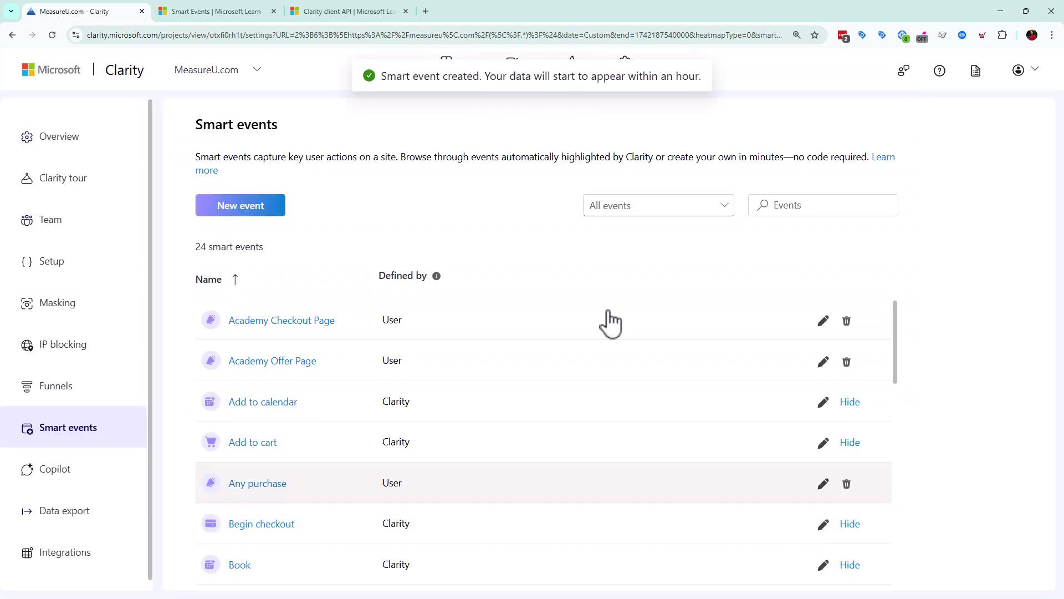
drag(386, 78, 698, 95)
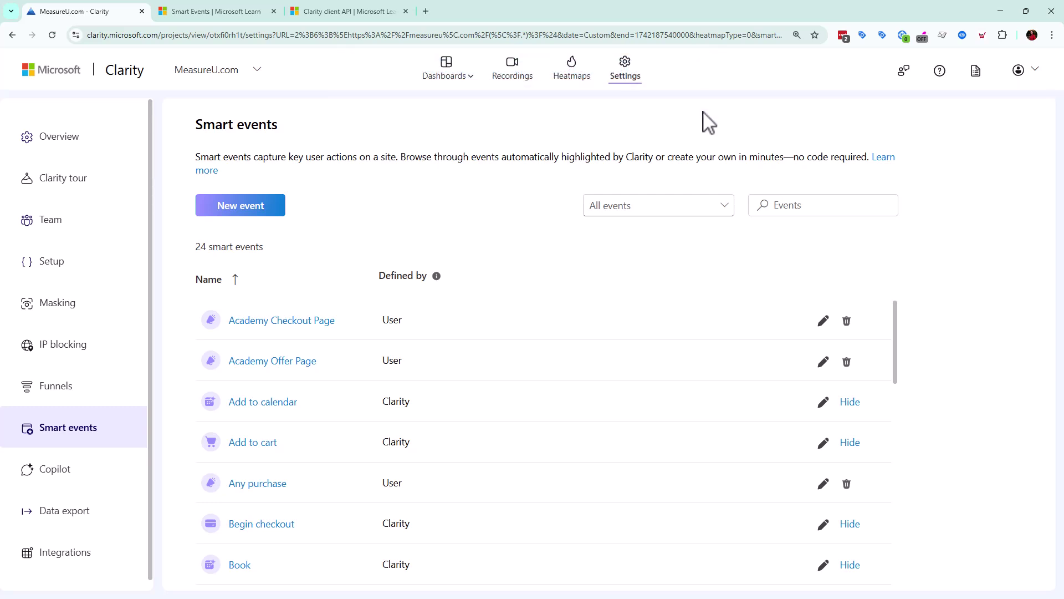
click(573, 71)
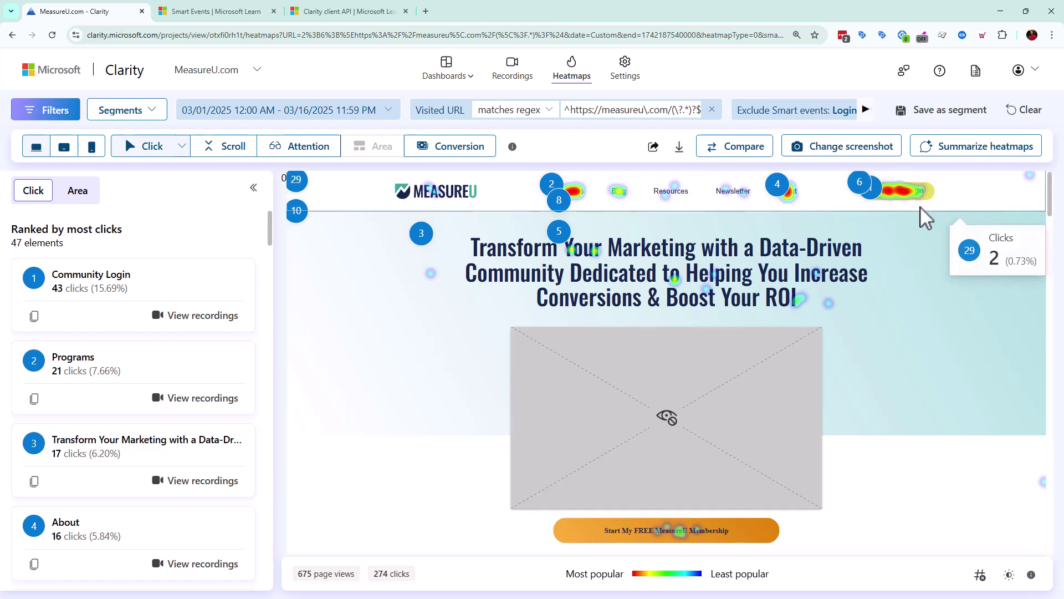
mouse_move(937, 191)
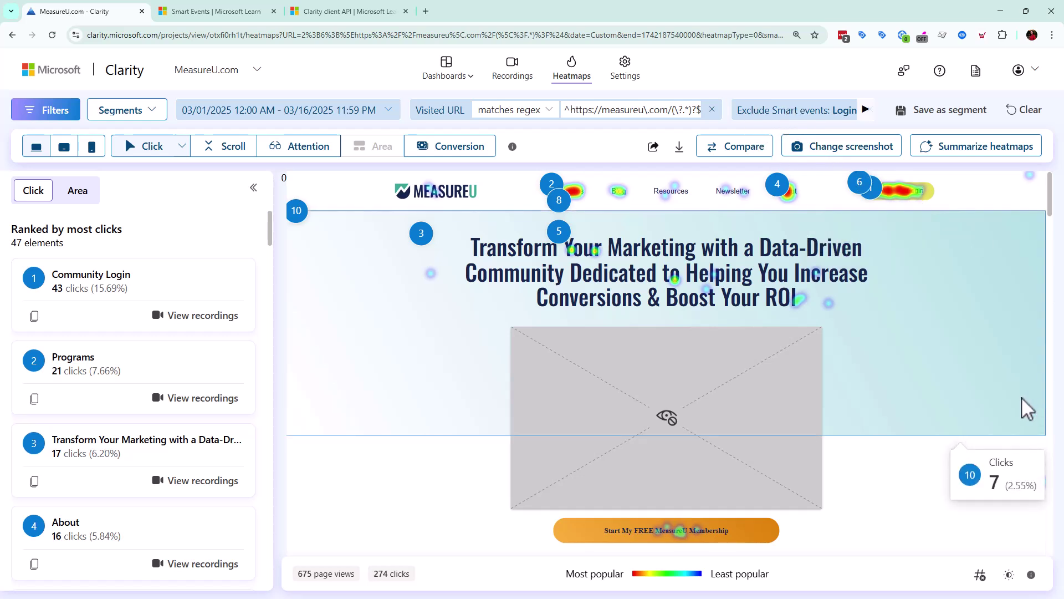
mouse_move(813, 275)
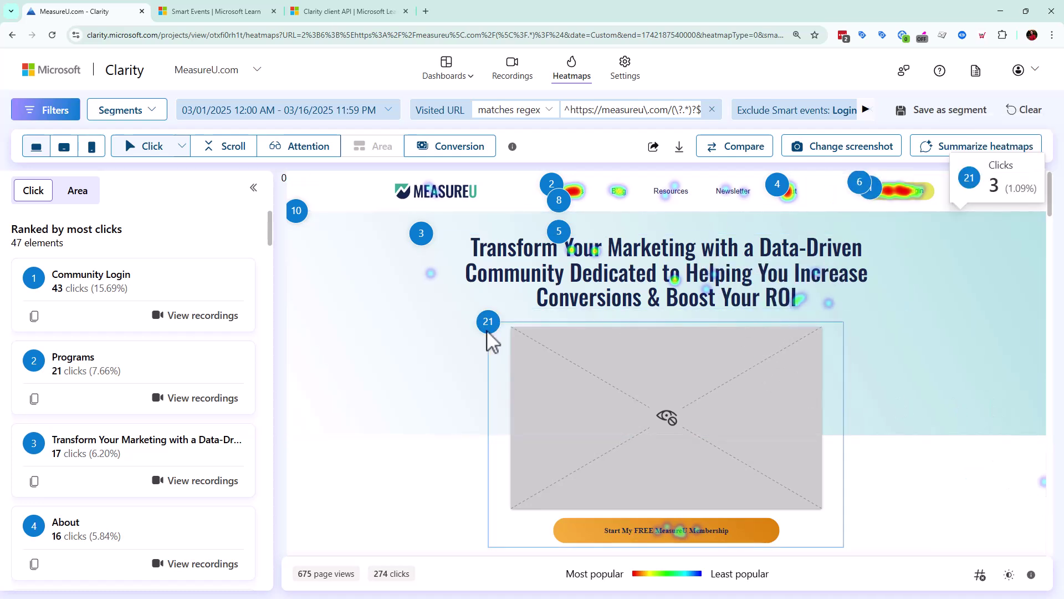
mouse_move(766, 258)
mouse_move(361, 325)
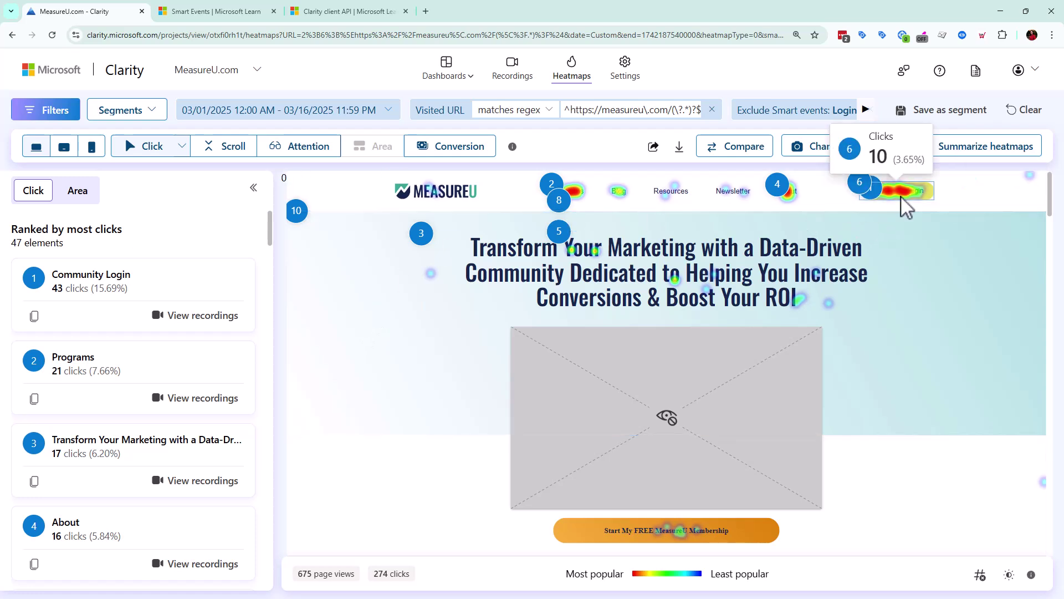
mouse_move(909, 464)
scroll(909, 465, down, 2)
scroll(903, 464, up, 2)
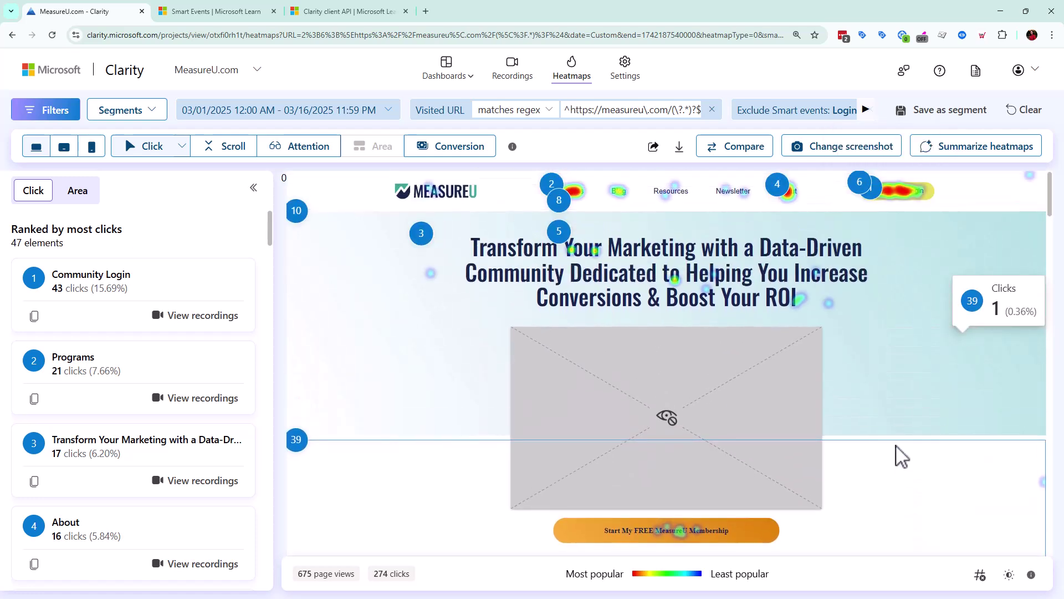
mouse_move(818, 388)
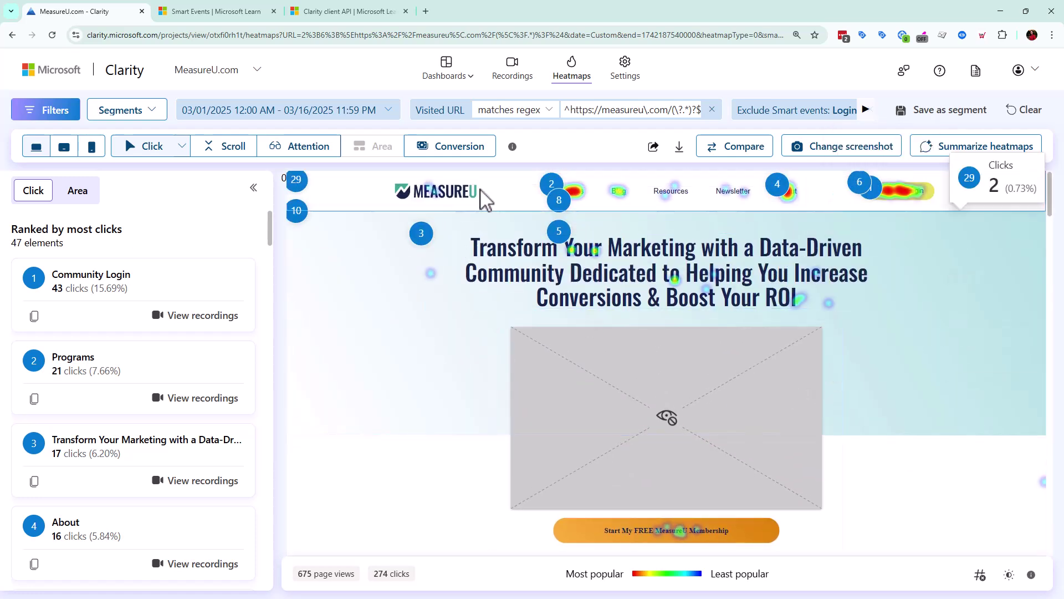
mouse_move(724, 311)
mouse_move(855, 437)
scroll(858, 438, down, 1)
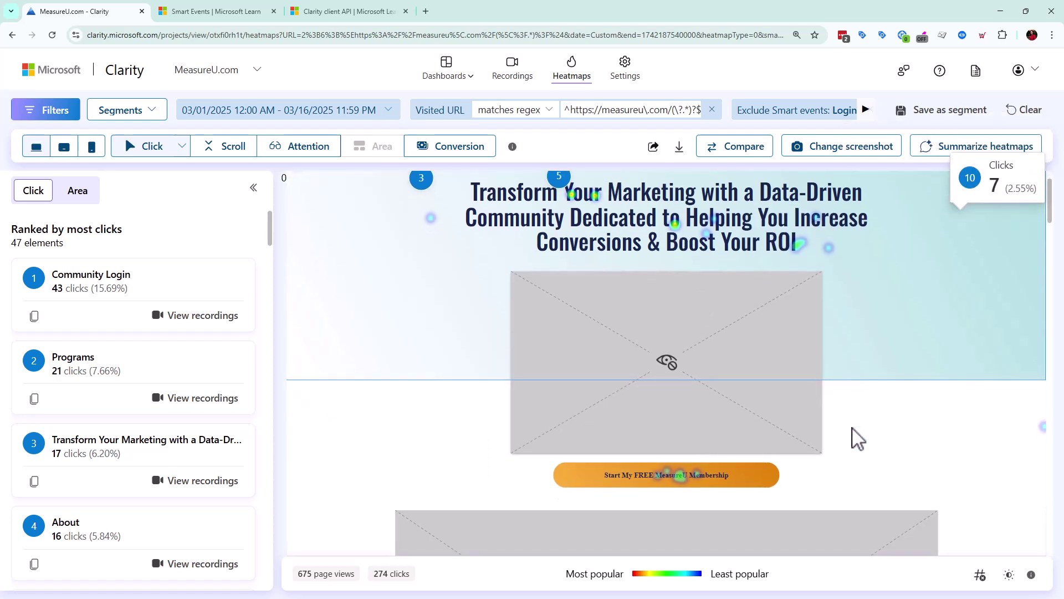
scroll(858, 438, up, 1)
mouse_move(761, 293)
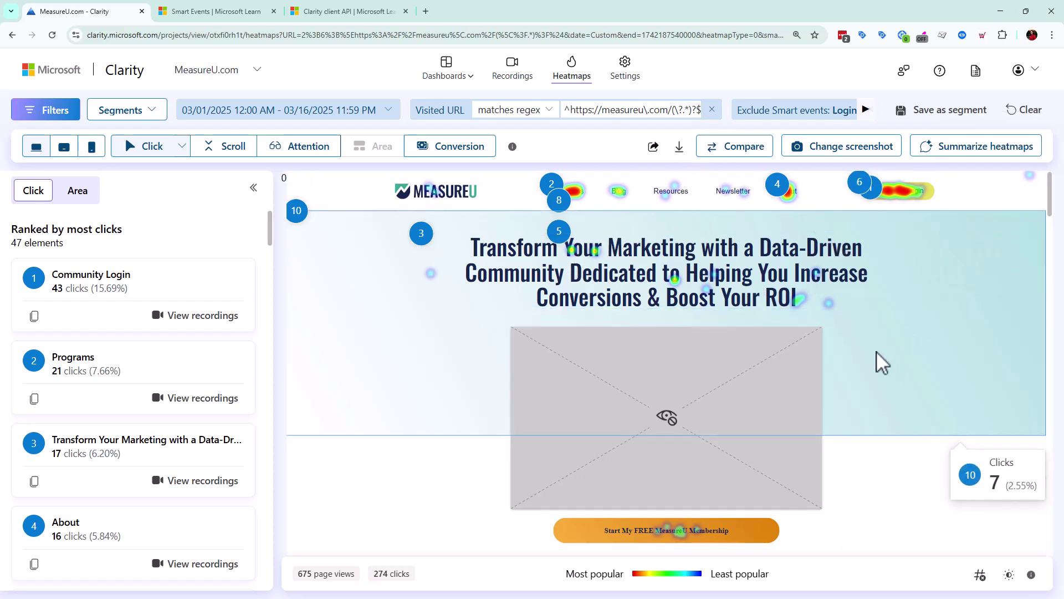
Switch the homepage heatmap to Scroll and read reach: 99.70% at 5%, 23.15% at 55%
click(208, 155)
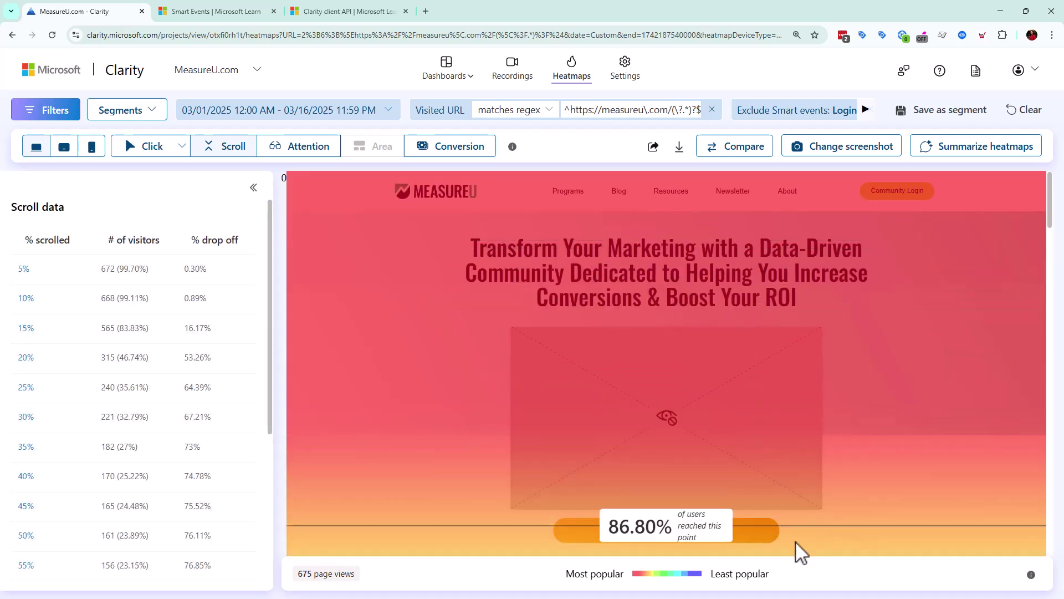
scroll(799, 535, down, 3)
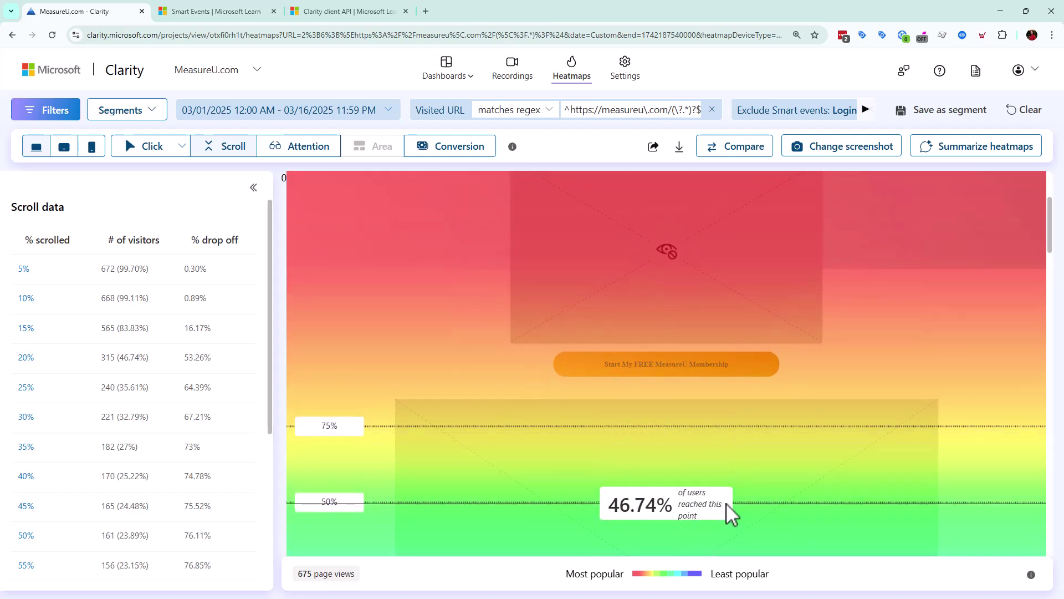
scroll(730, 514, up, 3)
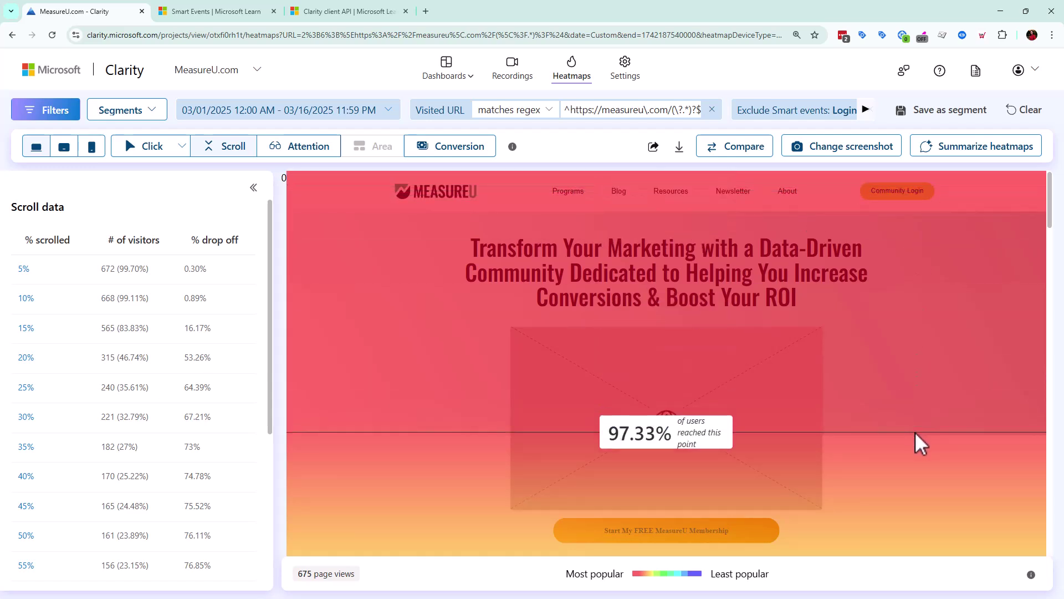
scroll(906, 543, down, 2)
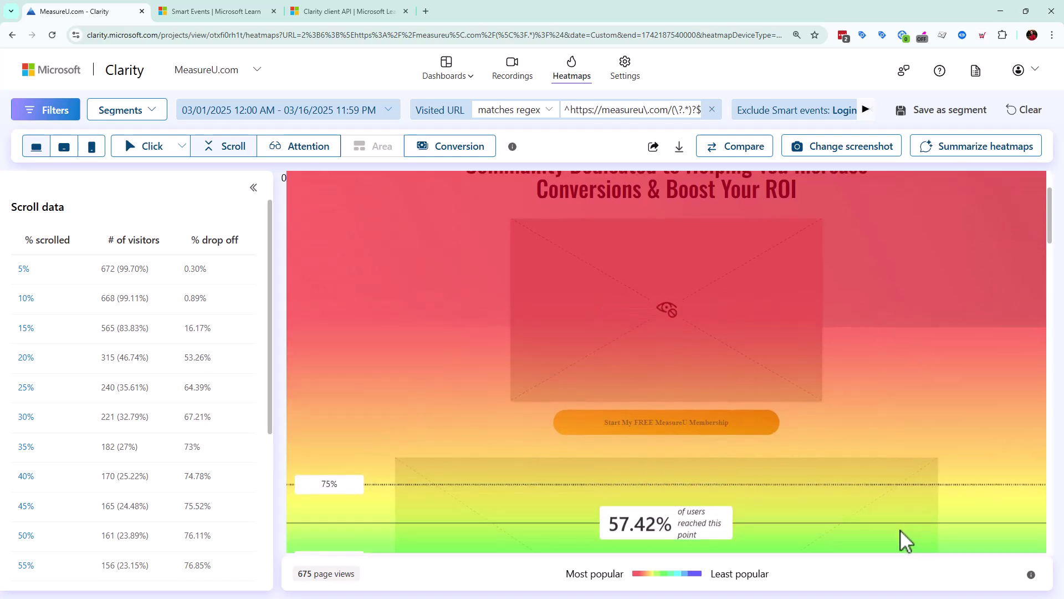
scroll(876, 497, up, 2)
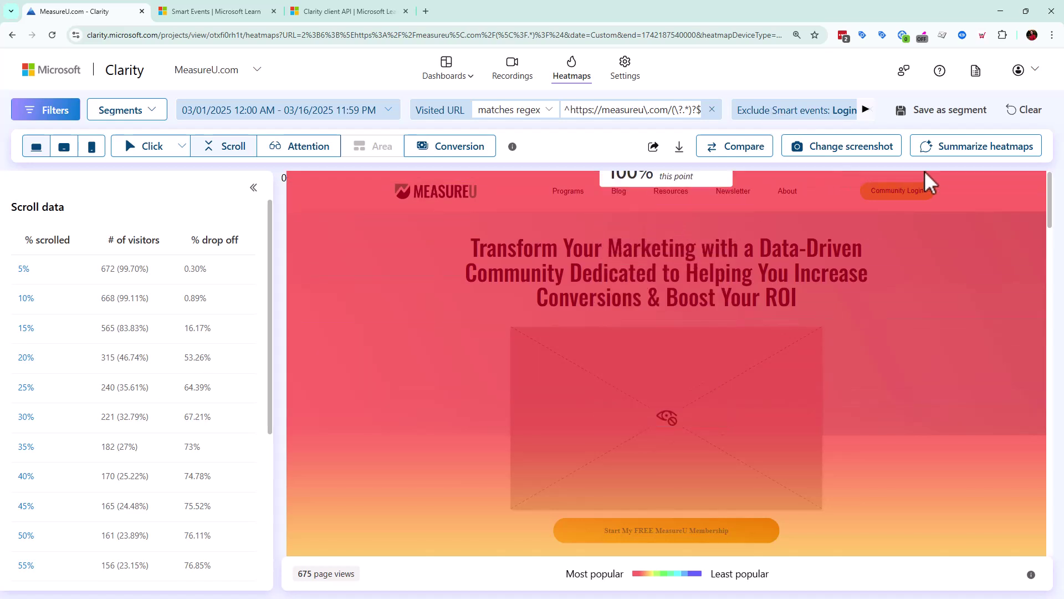
click(800, 111)
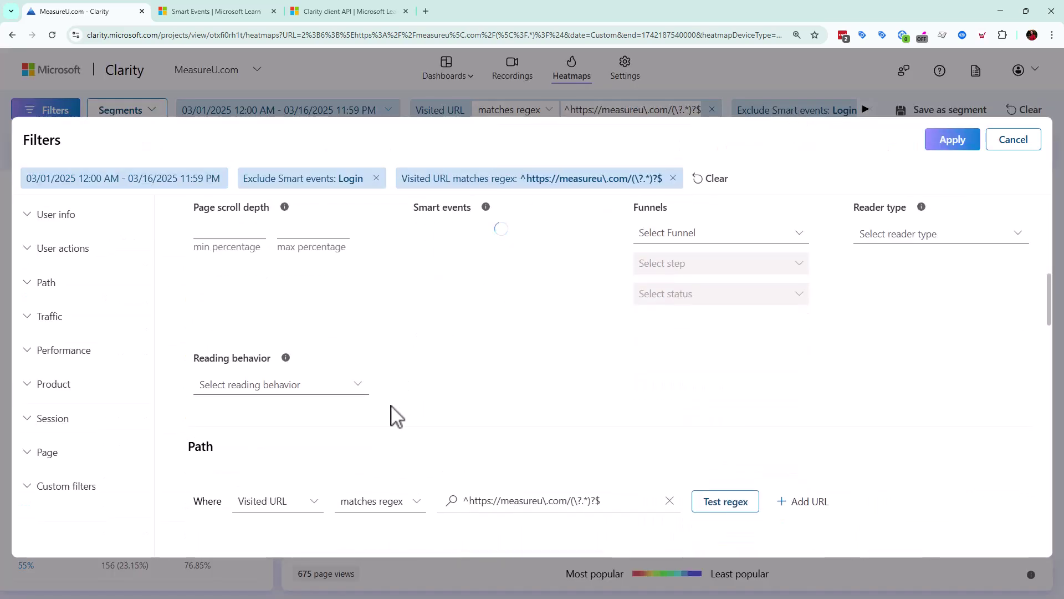
scroll(392, 416, down, 3)
scroll(392, 416, up, 8)
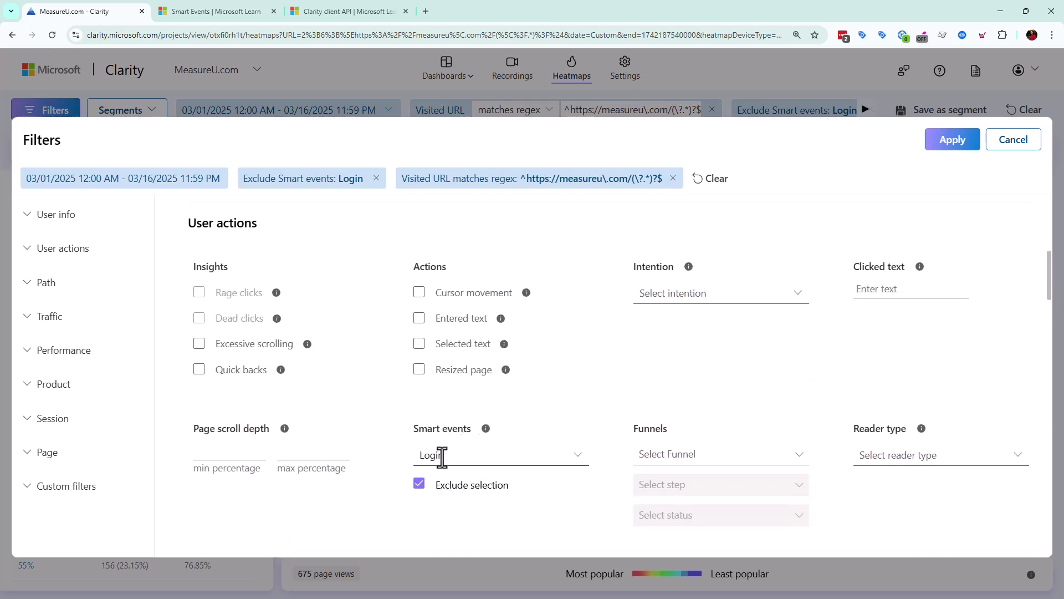
click(444, 455)
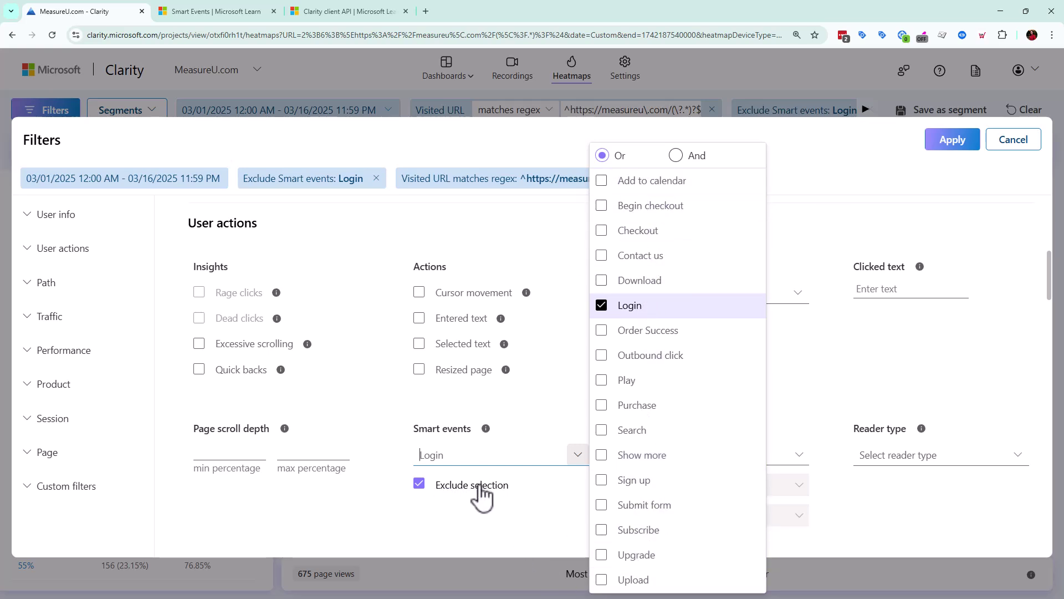
click(964, 142)
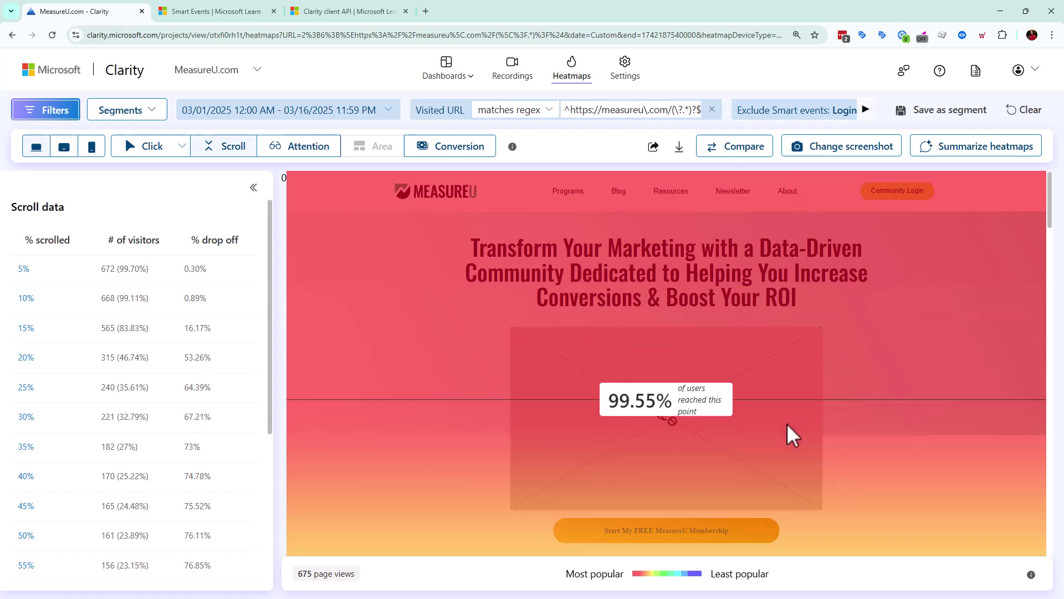
Show the homepage Attention heatmap, then open Settings to the 24-event Smart events list
click(274, 154)
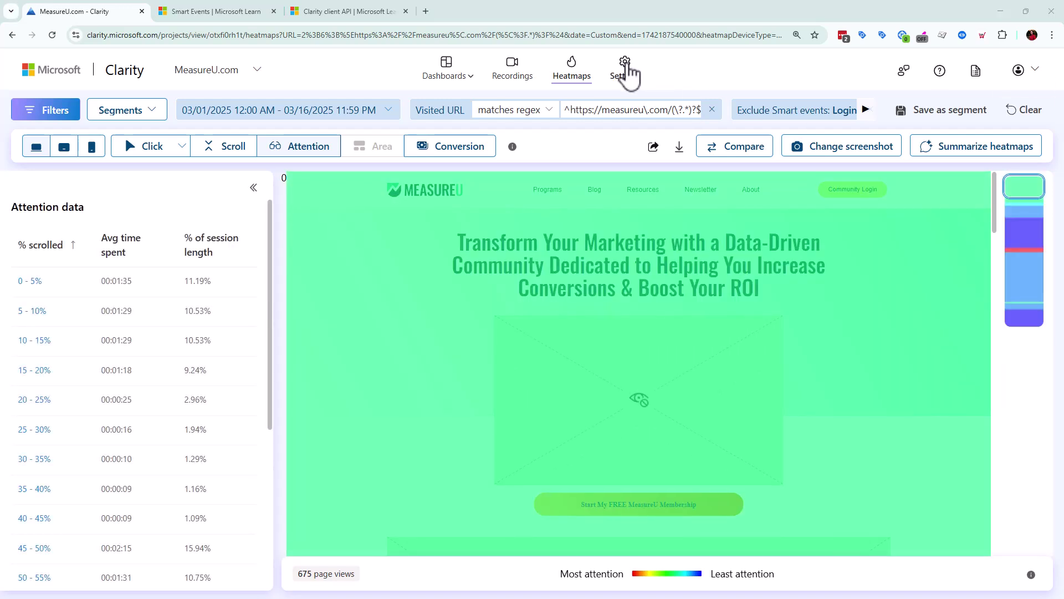
click(625, 70)
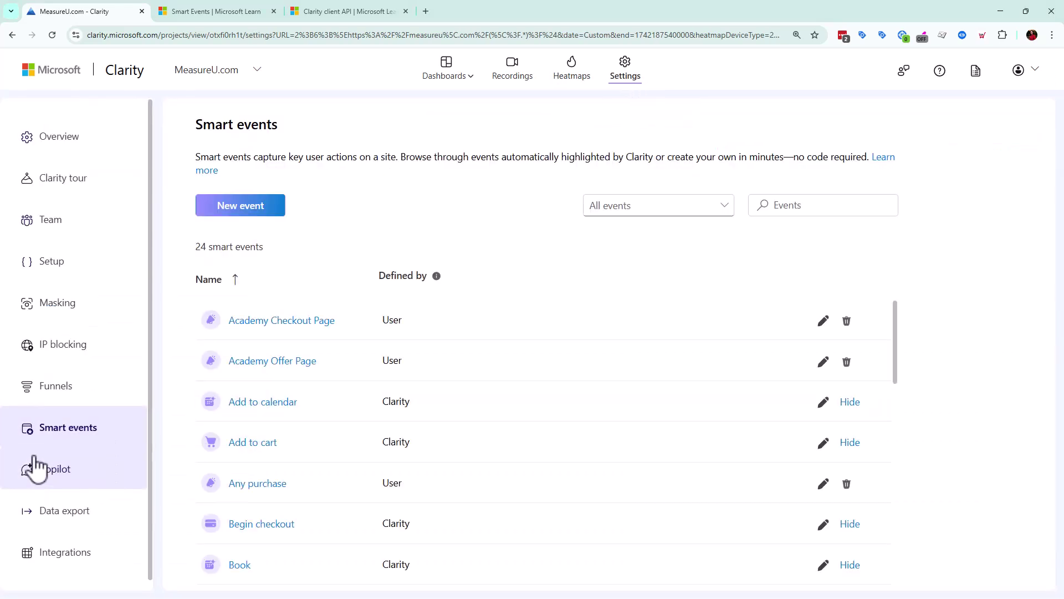
scroll(47, 357, down, 1)
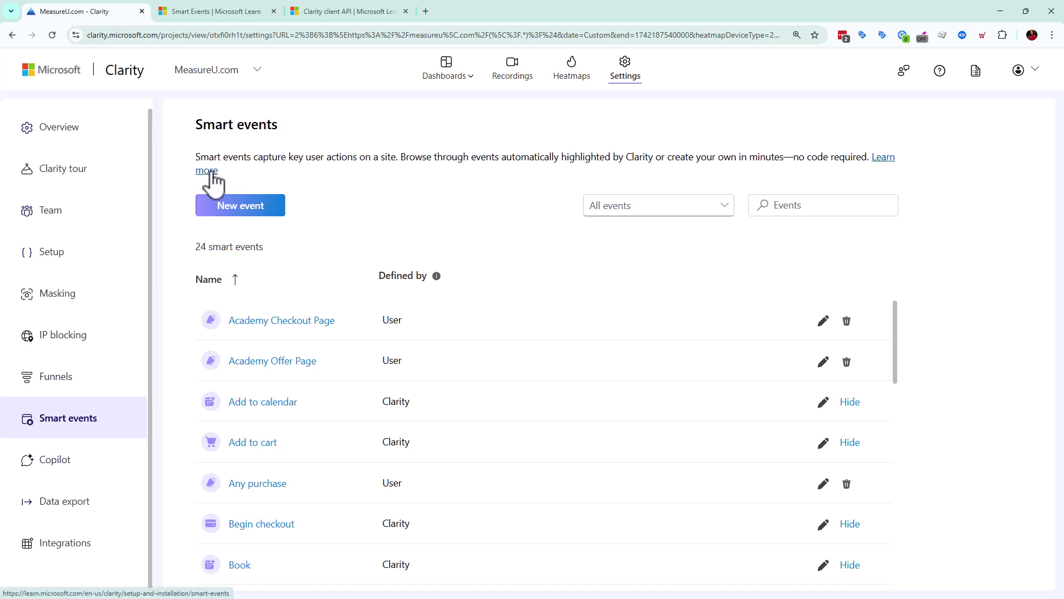
Read through the Smart Events documentation article and filter its contents by 'custom tag'
click(236, 12)
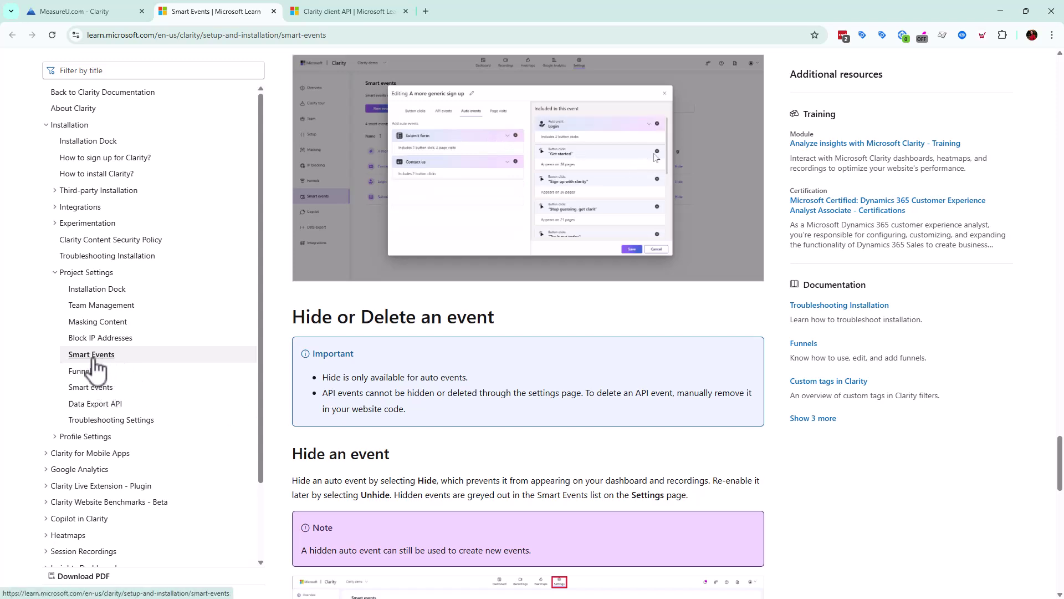
click(108, 391)
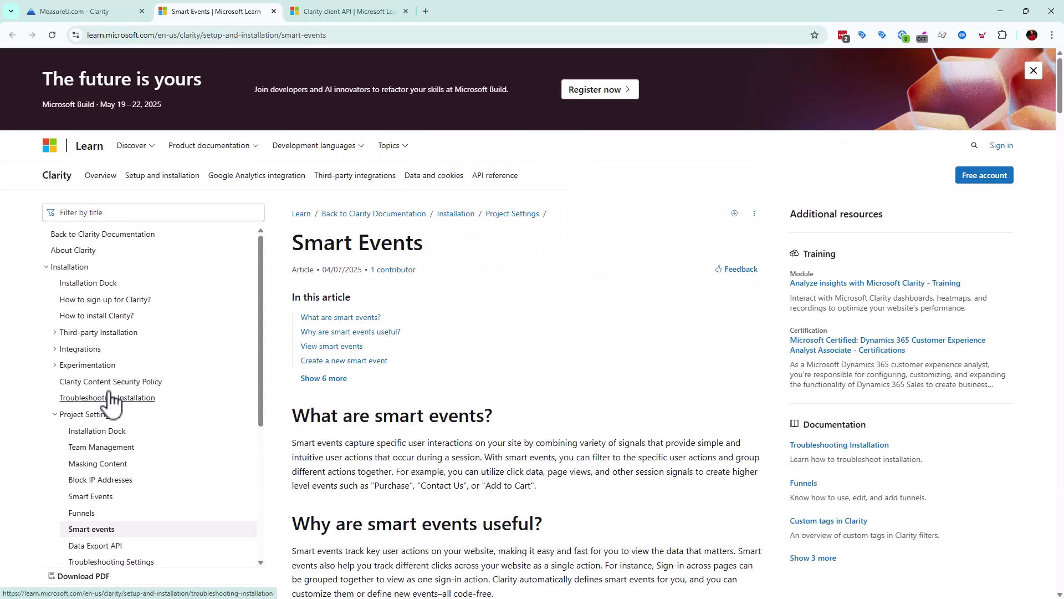
scroll(519, 383, down, 2)
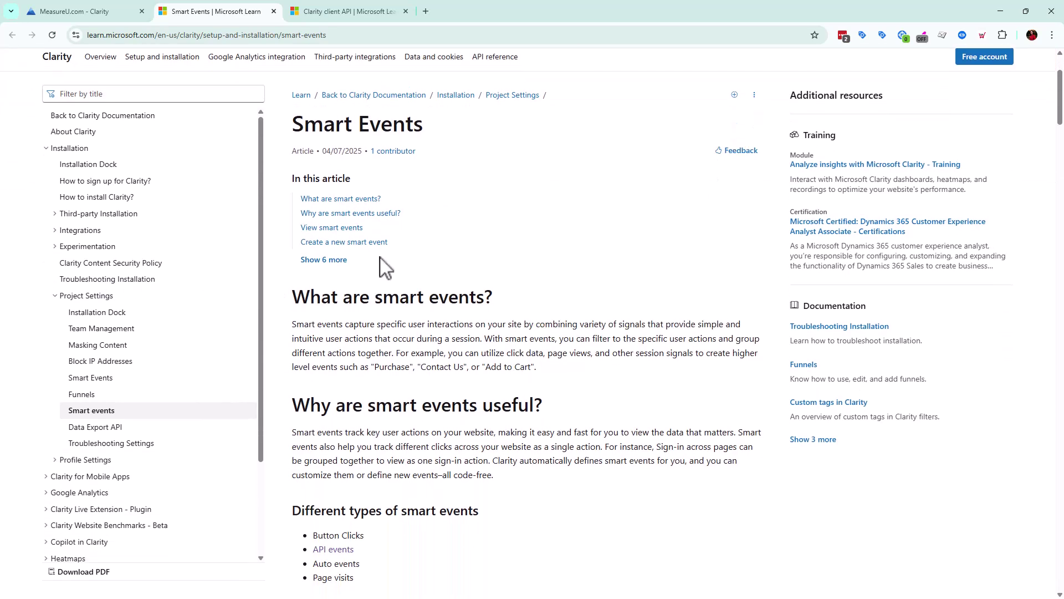
scroll(393, 271, down, 3)
scroll(487, 316, down, 8)
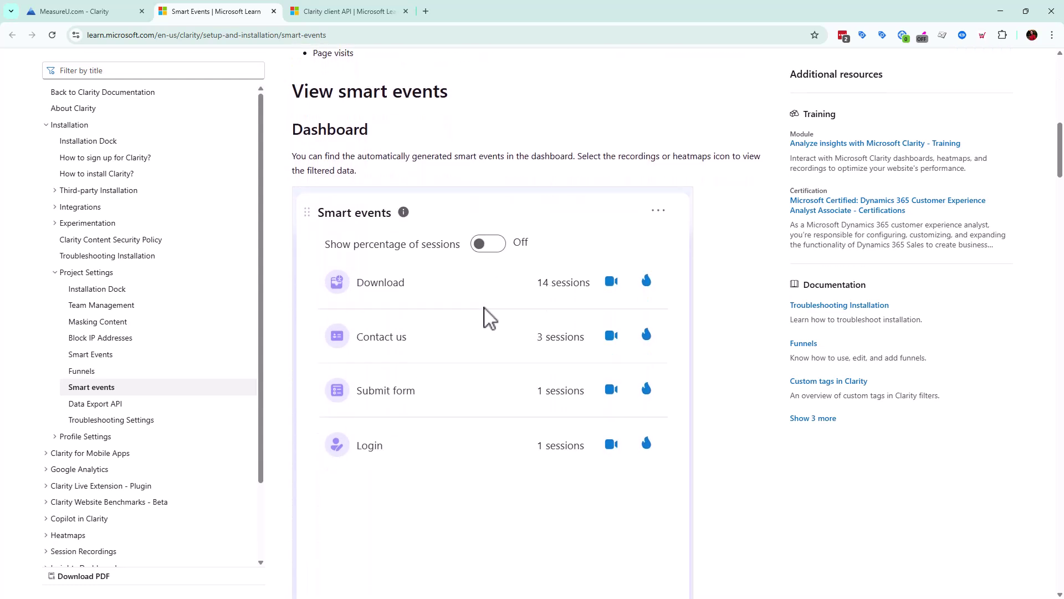
scroll(488, 319, down, 8)
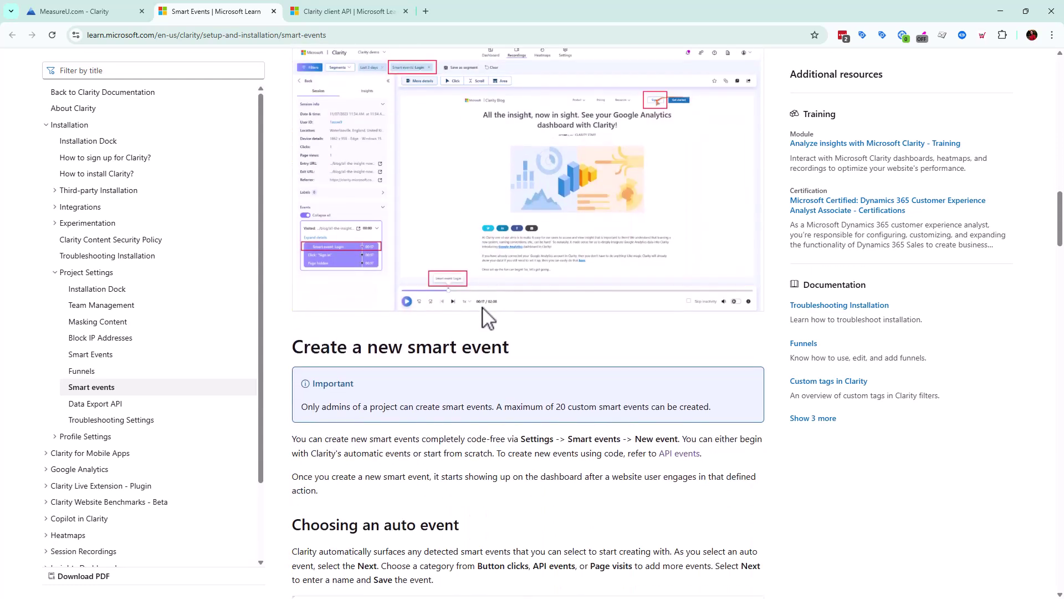
scroll(488, 319, down, 5)
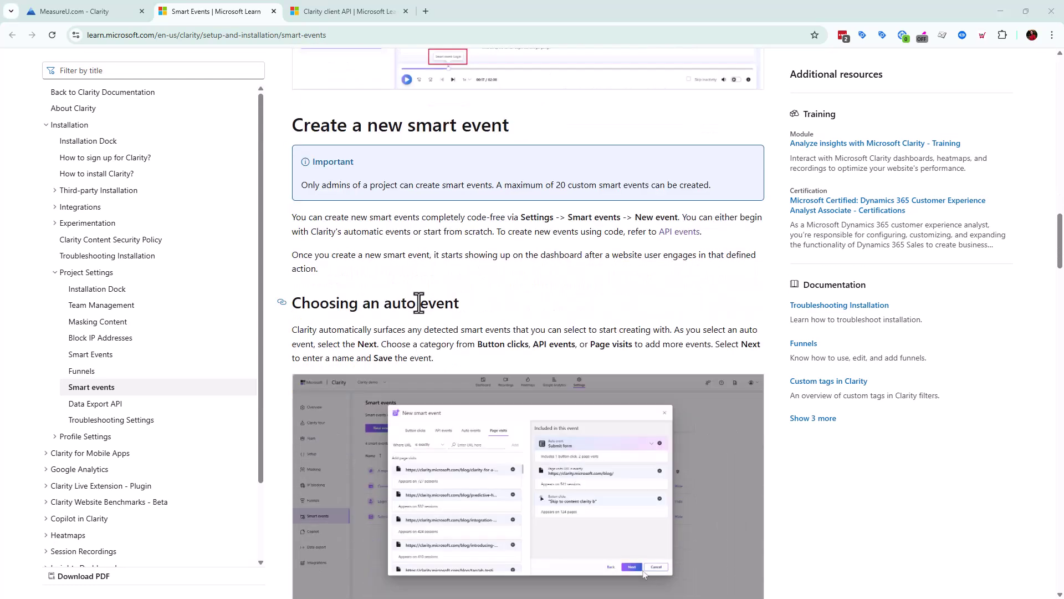
scroll(430, 302, down, 8)
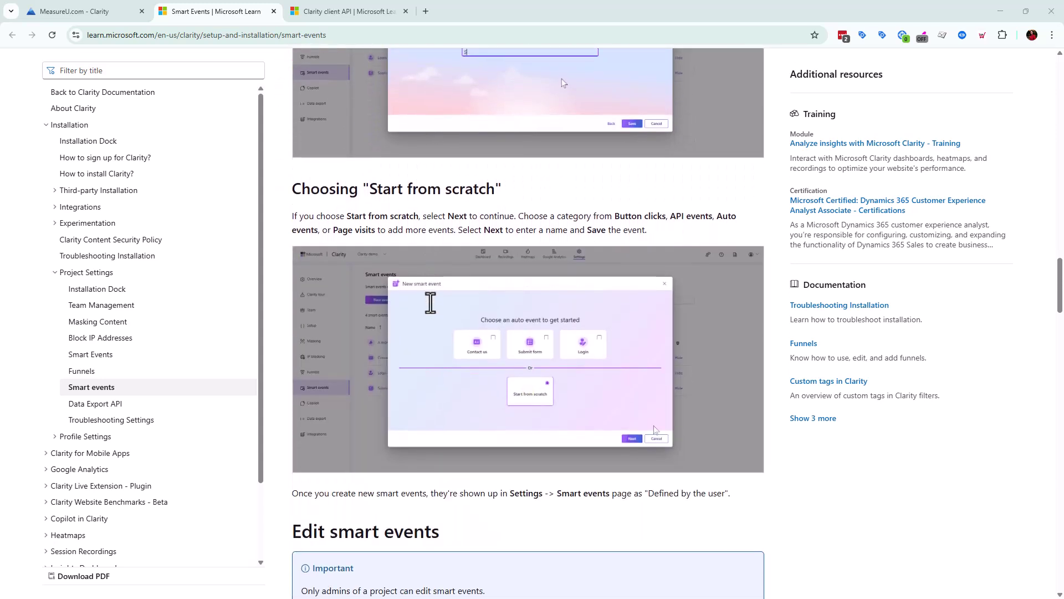
scroll(430, 302, down, 12)
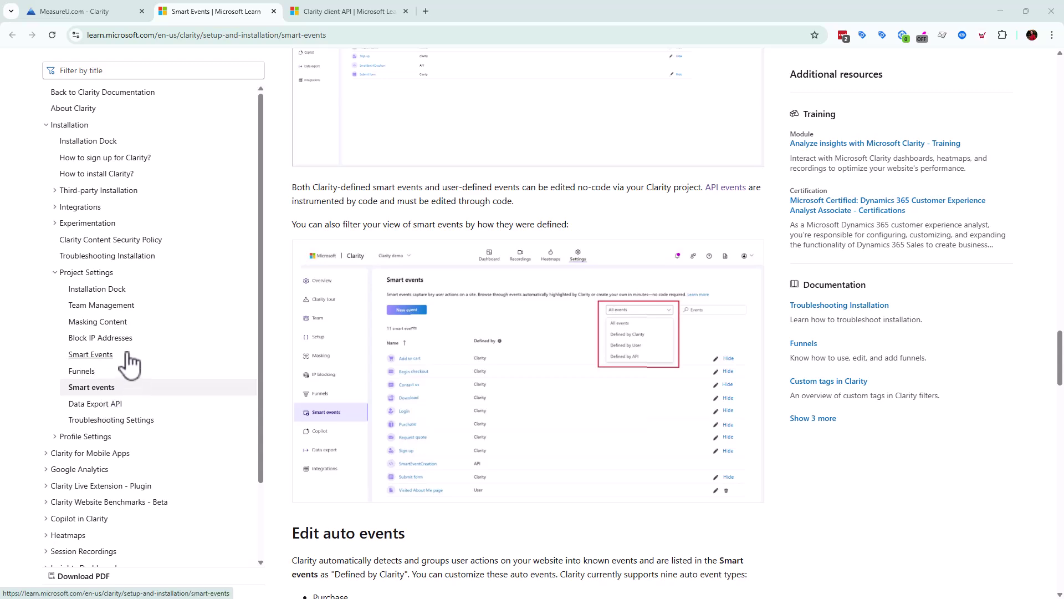
scroll(510, 394, down, 18)
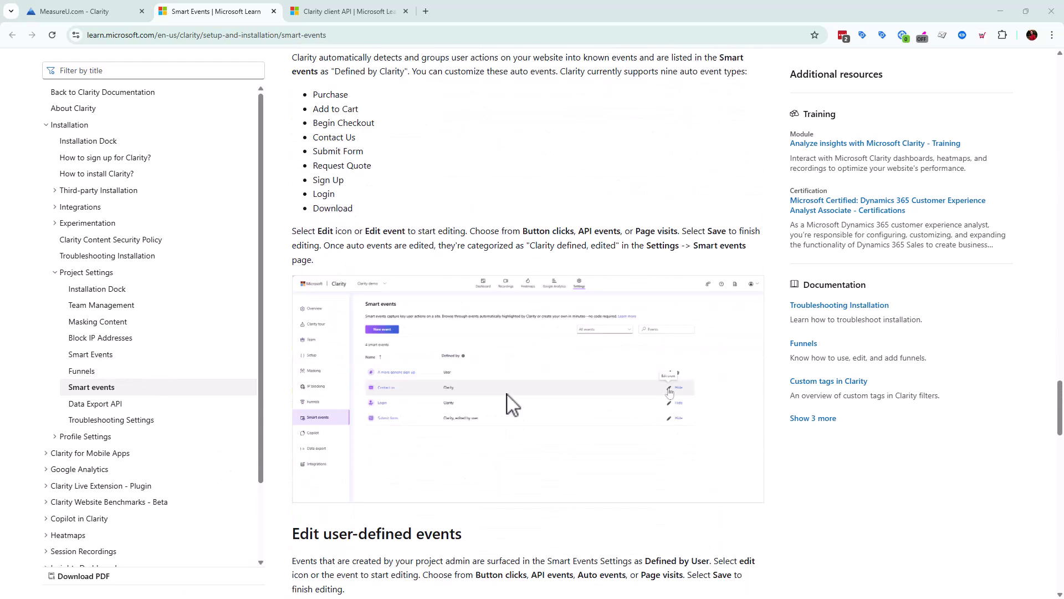
scroll(506, 393, down, 7)
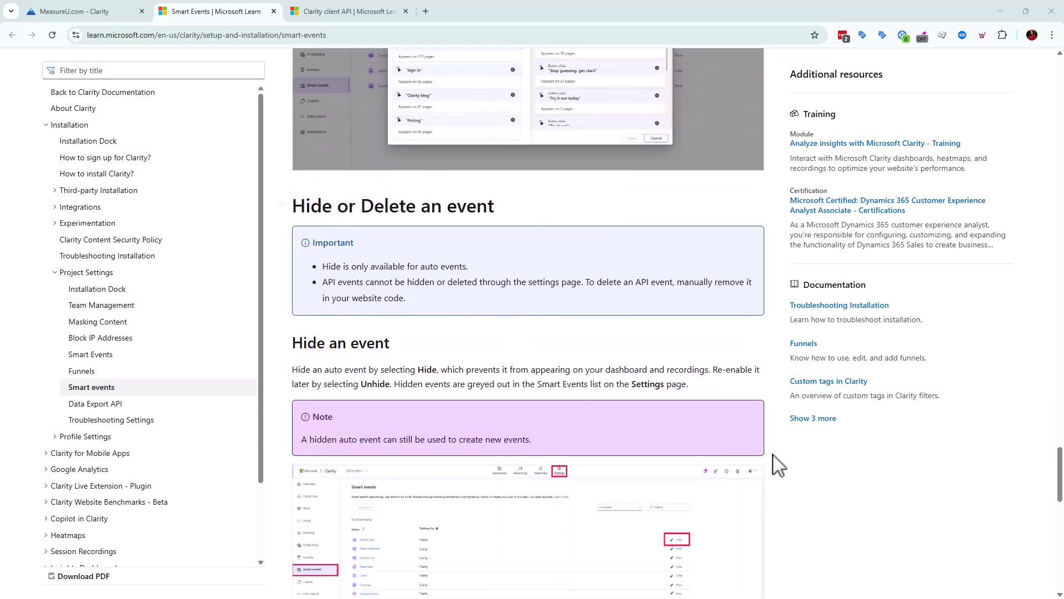
scroll(550, 557, down, 9)
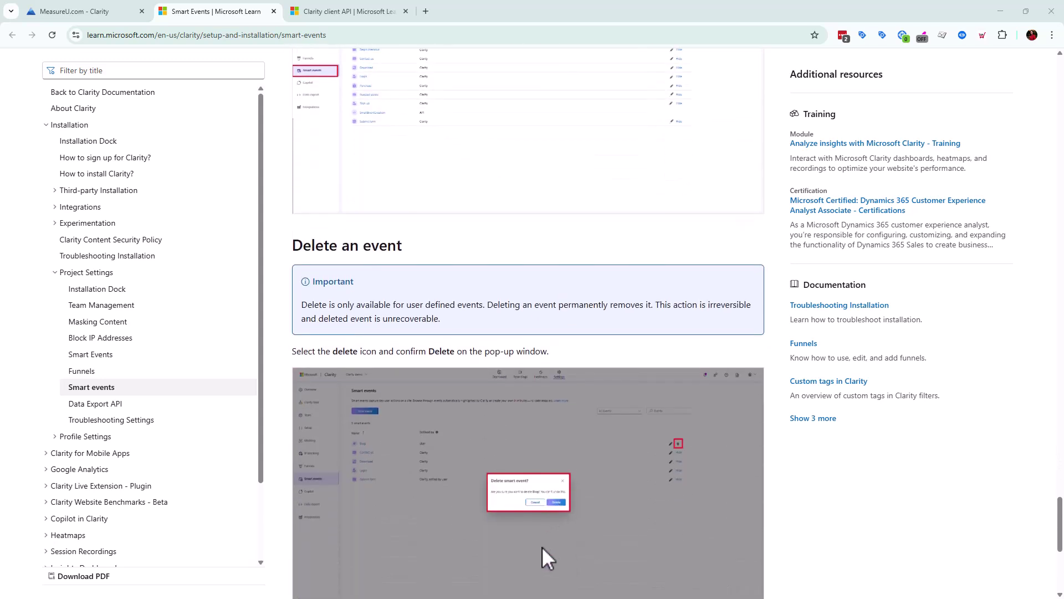
scroll(133, 166, down, 1)
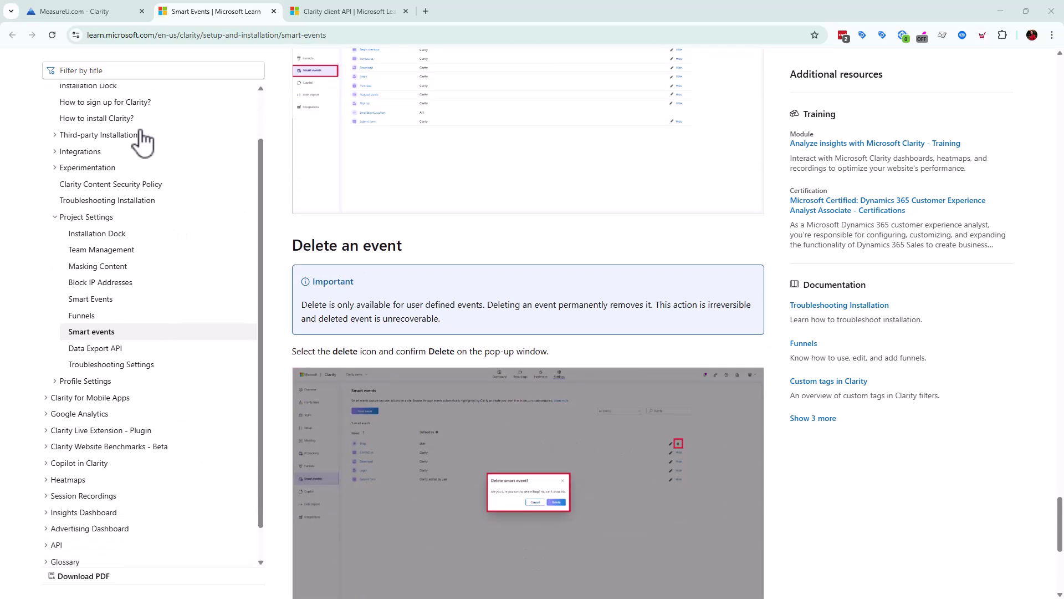
scroll(226, 247, up, 1)
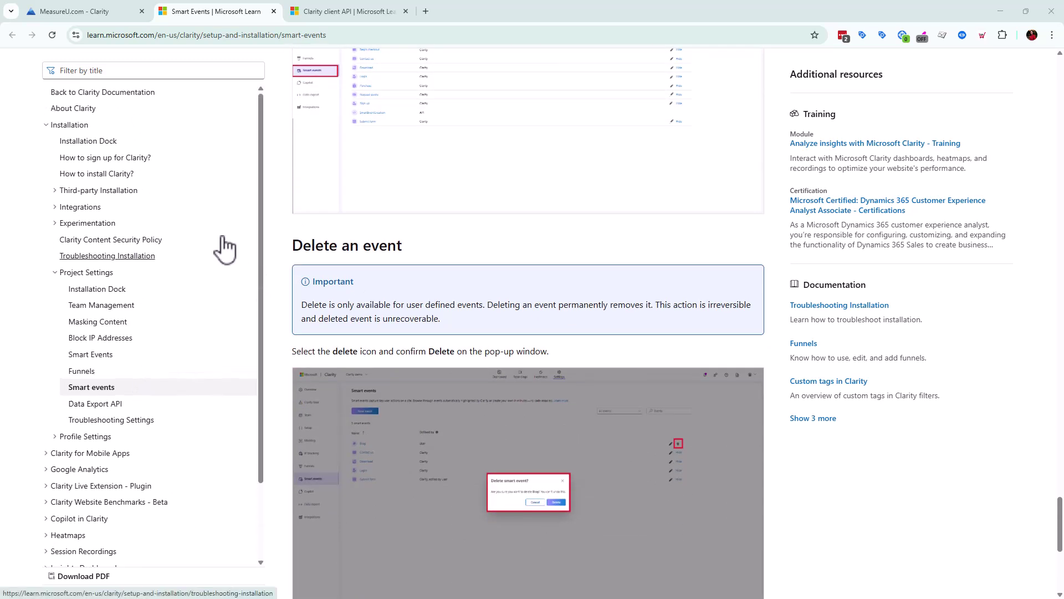
click(143, 70)
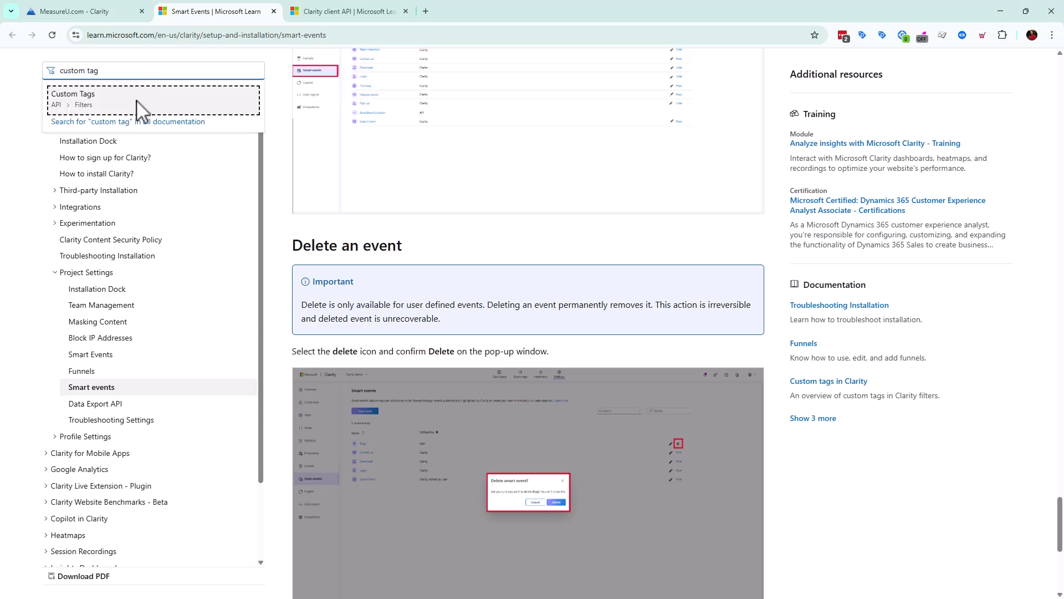
Open the Custom Tags article and select the Step 2 snippet clarity("set", "key", "value");
click(138, 103)
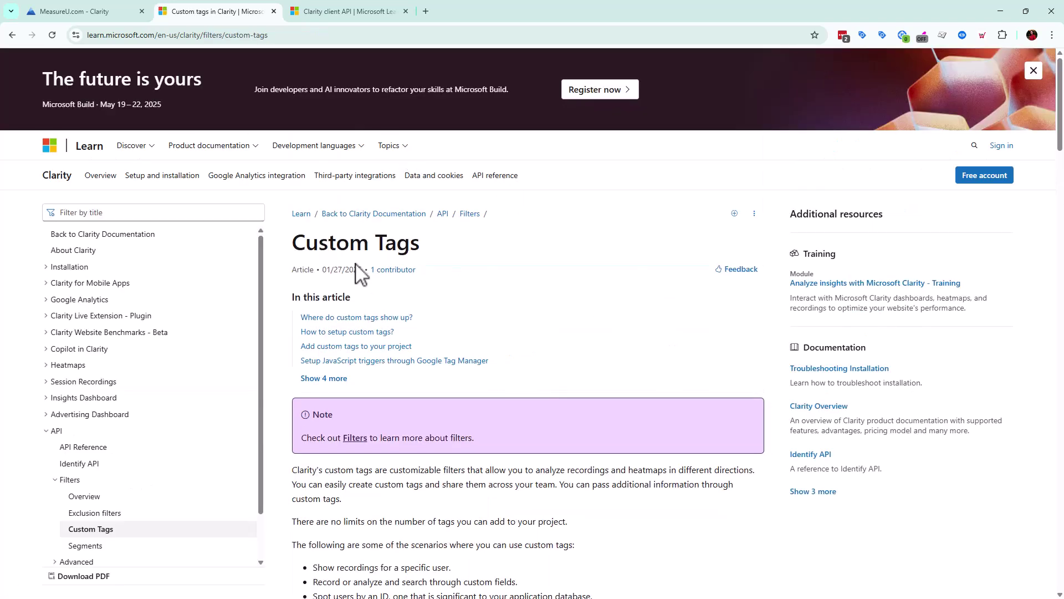
scroll(509, 265, down, 5)
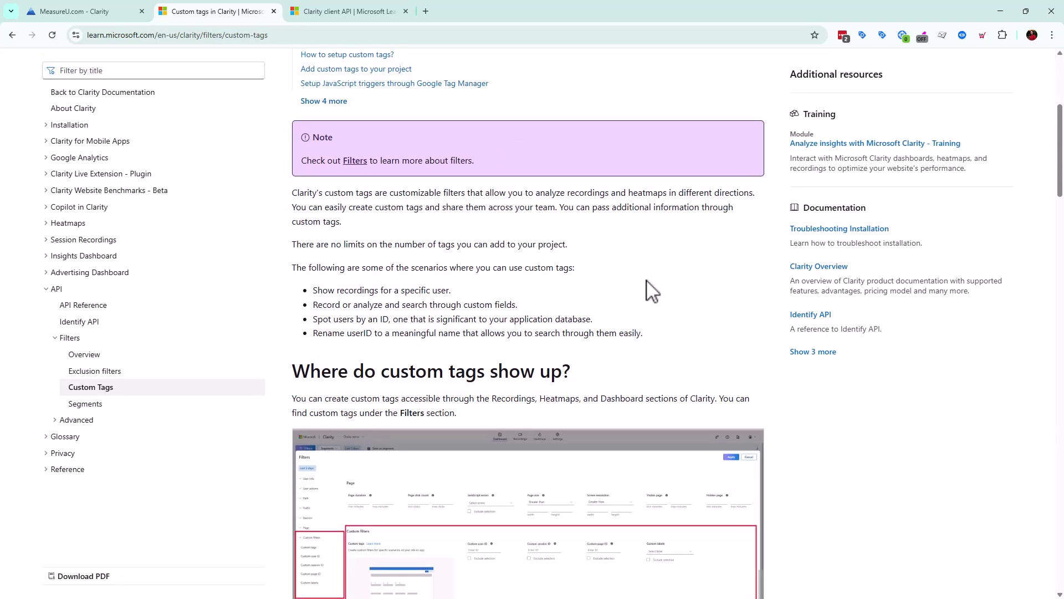
scroll(630, 271, down, 4)
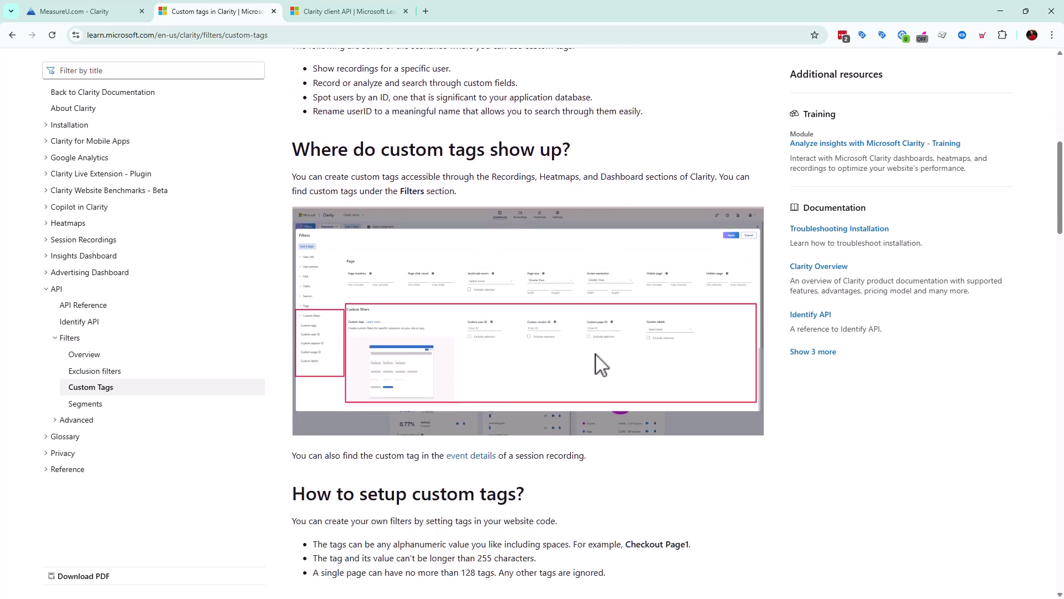
scroll(596, 358, down, 5)
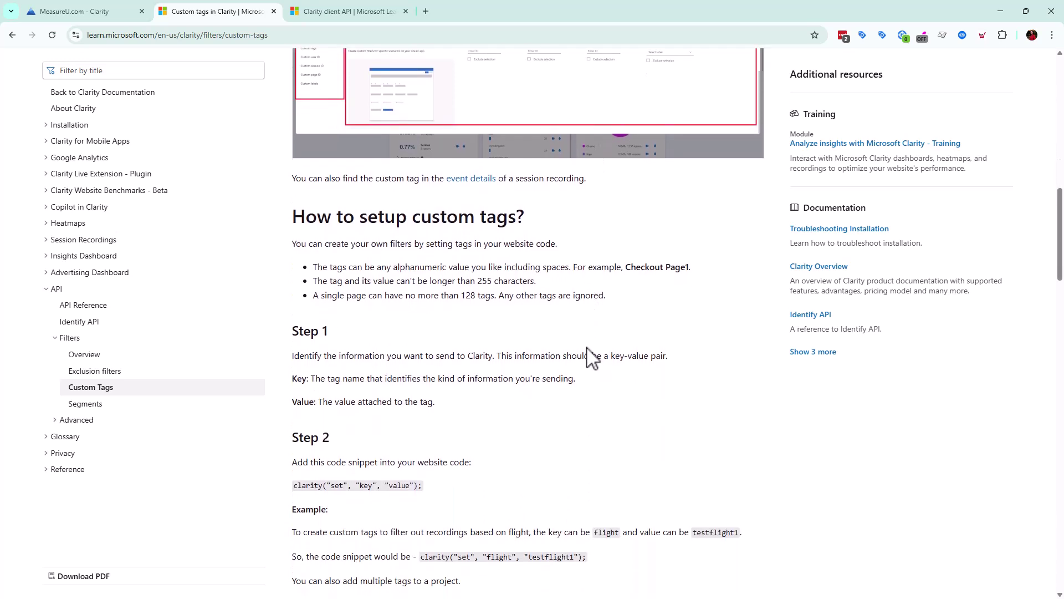
scroll(592, 358, down, 3)
scroll(386, 352, down, 3)
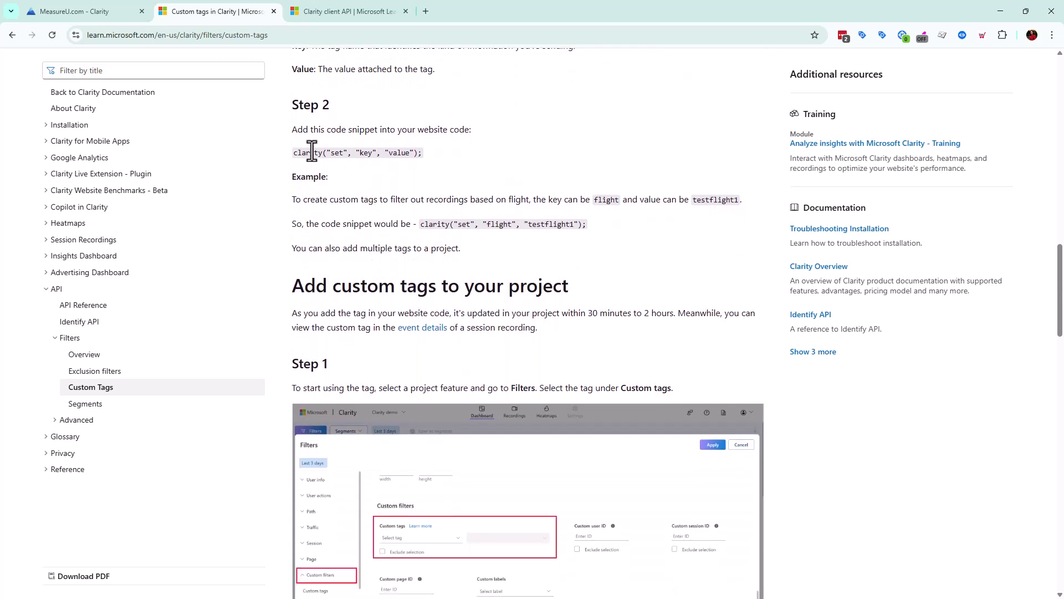
drag(301, 153, 382, 152)
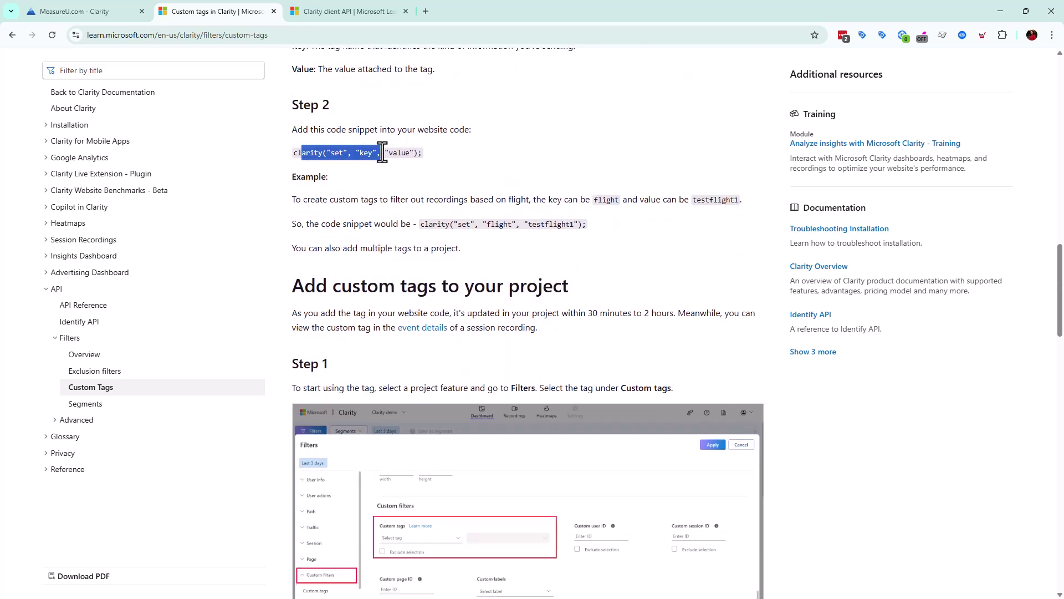
click(406, 153)
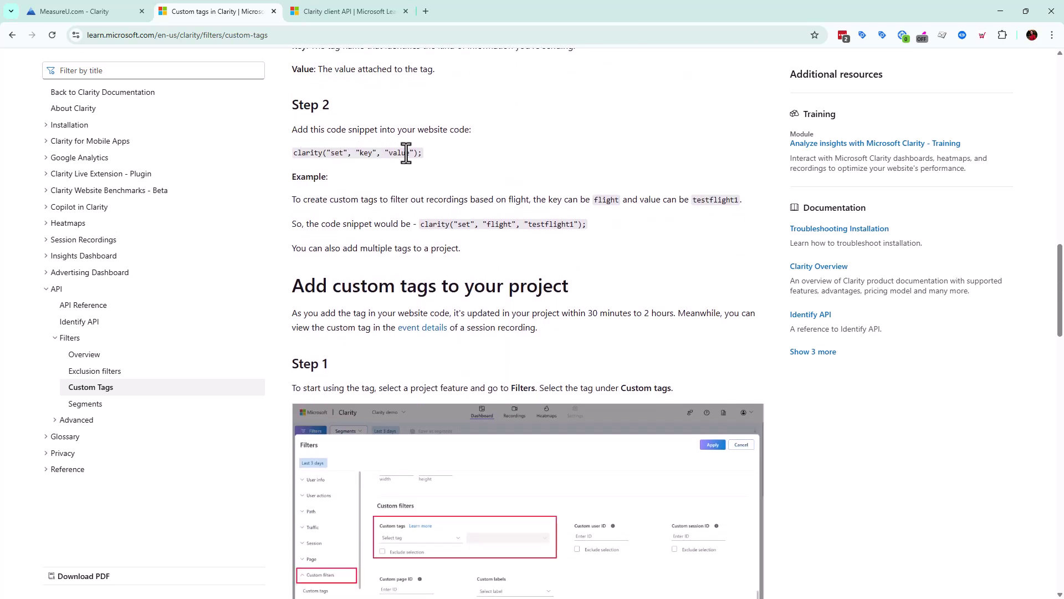
drag(421, 153, 295, 152)
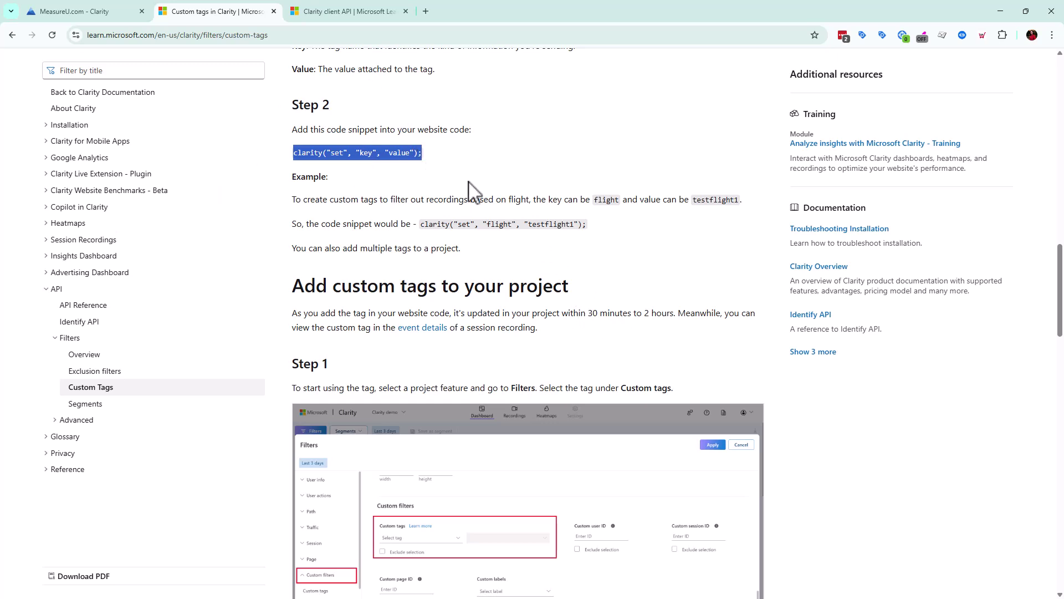
Return to the MeasureU.com Smart events list, opening and cancelling a New event dialog
click(83, 11)
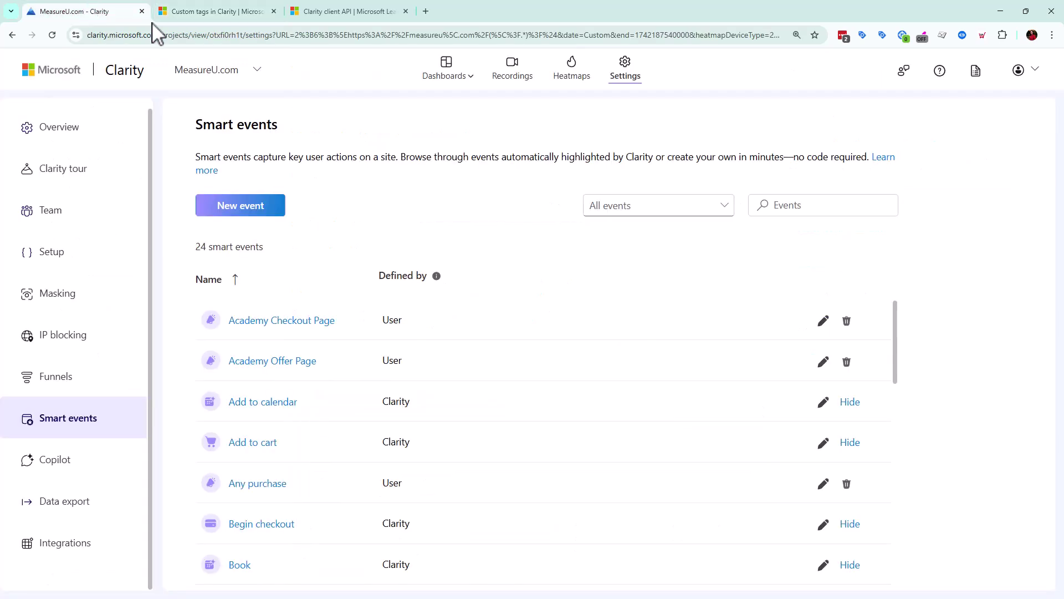
click(256, 212)
scroll(612, 403, down, 2)
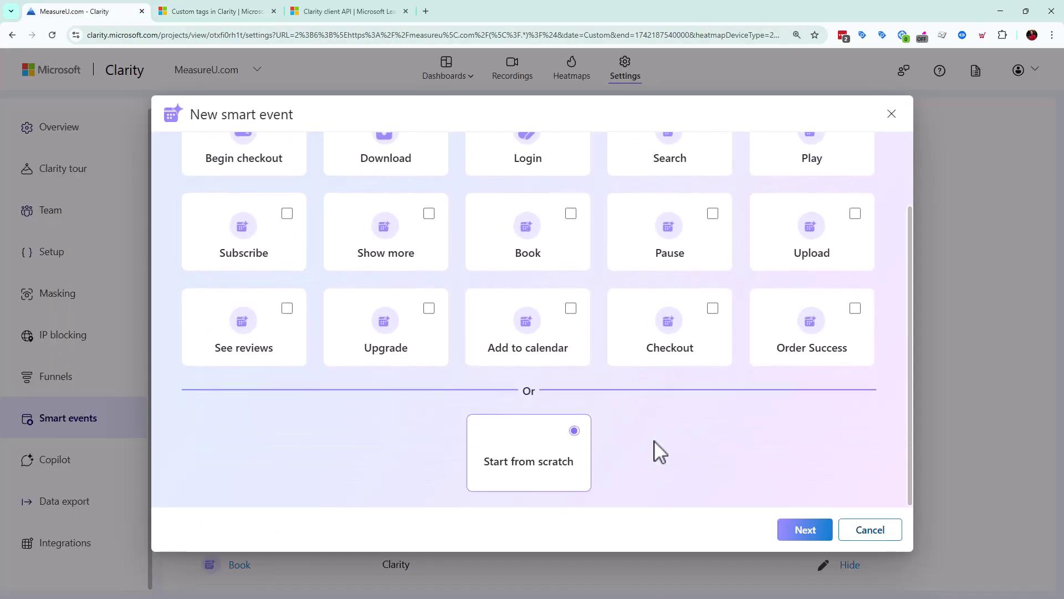
scroll(309, 297, up, 2)
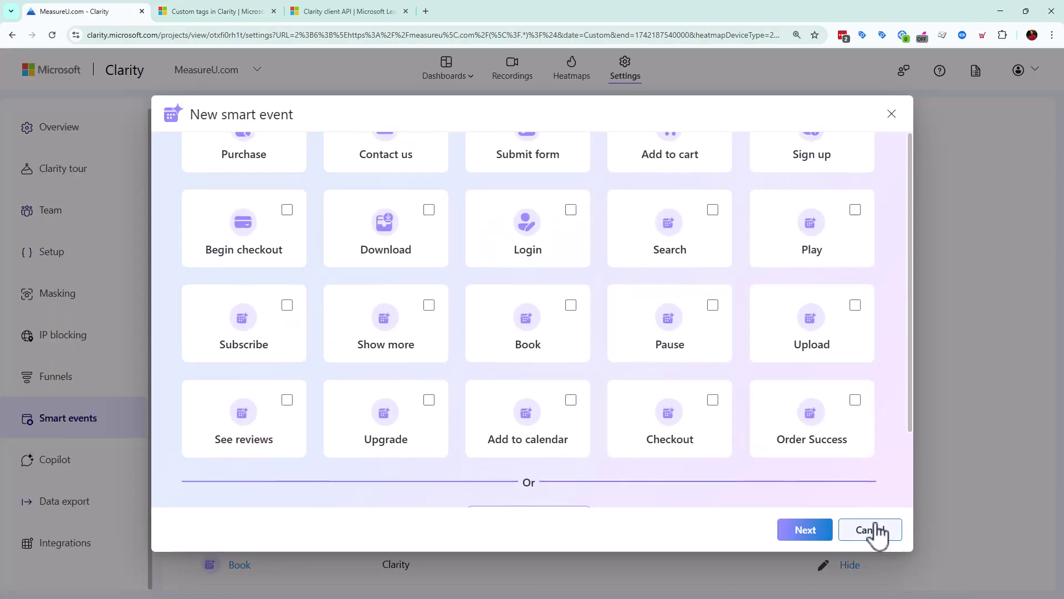
click(870, 531)
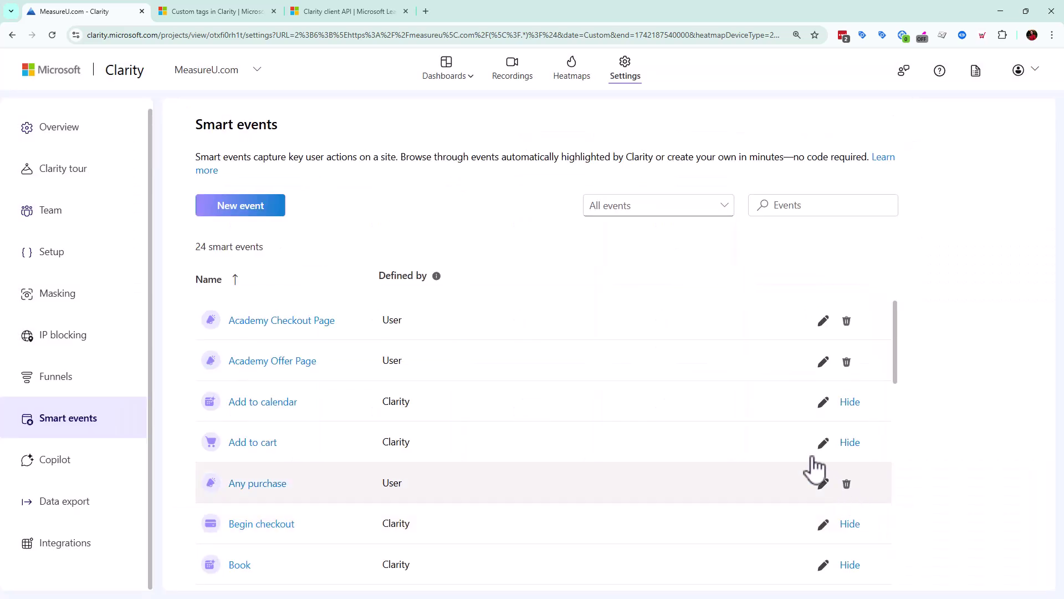
click(203, 11)
scroll(660, 284, down, 2)
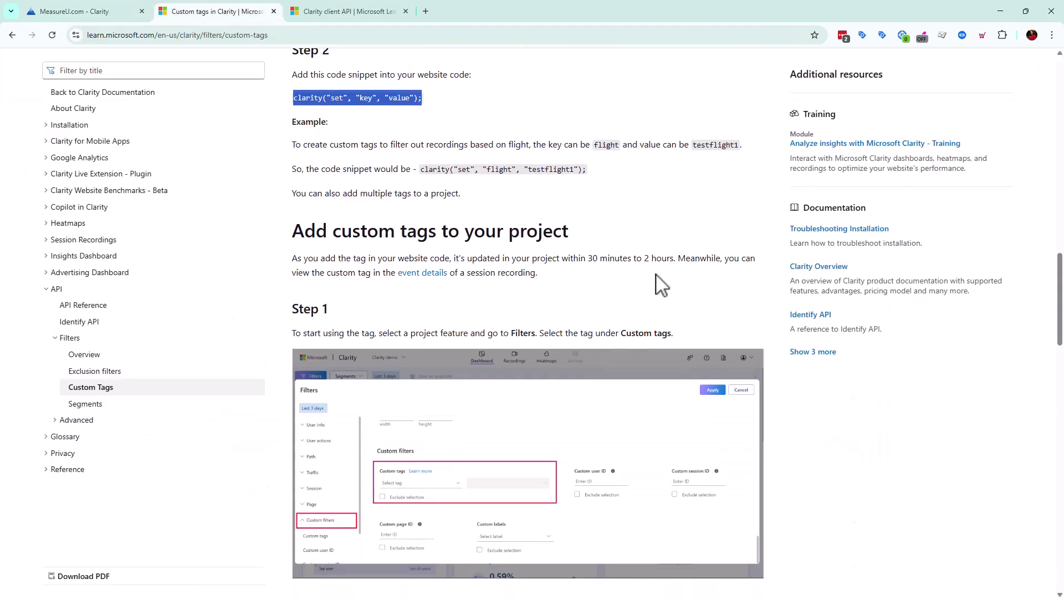
scroll(660, 284, up, 2)
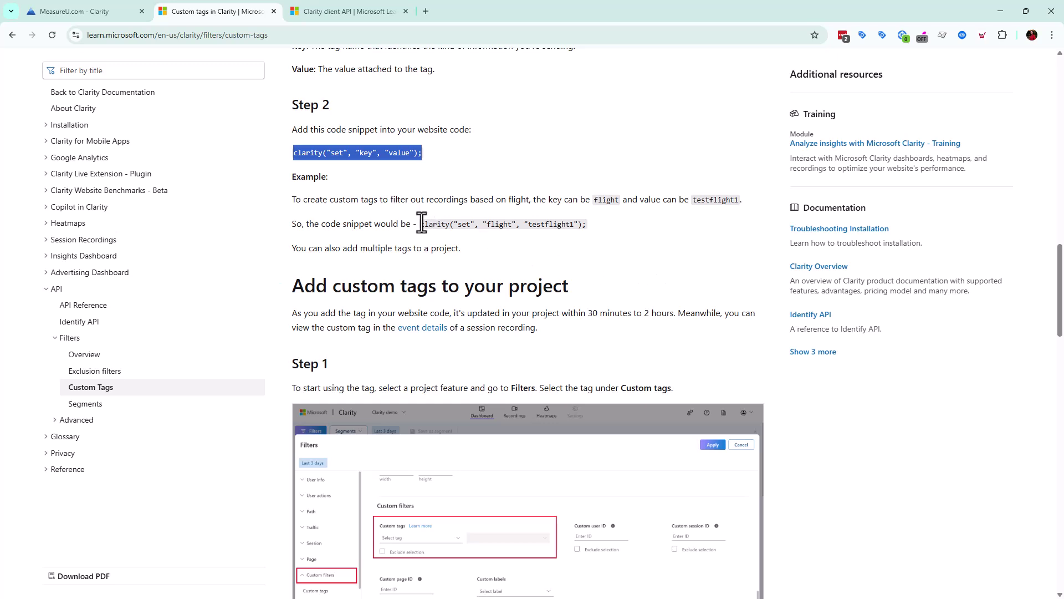
scroll(544, 256, down, 2)
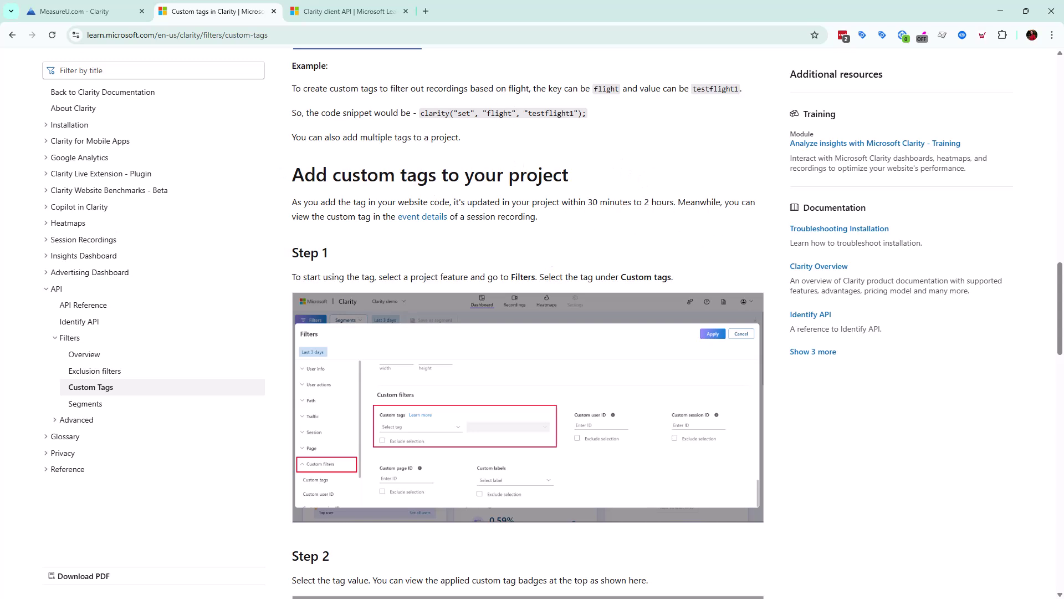
scroll(430, 167, up, 2)
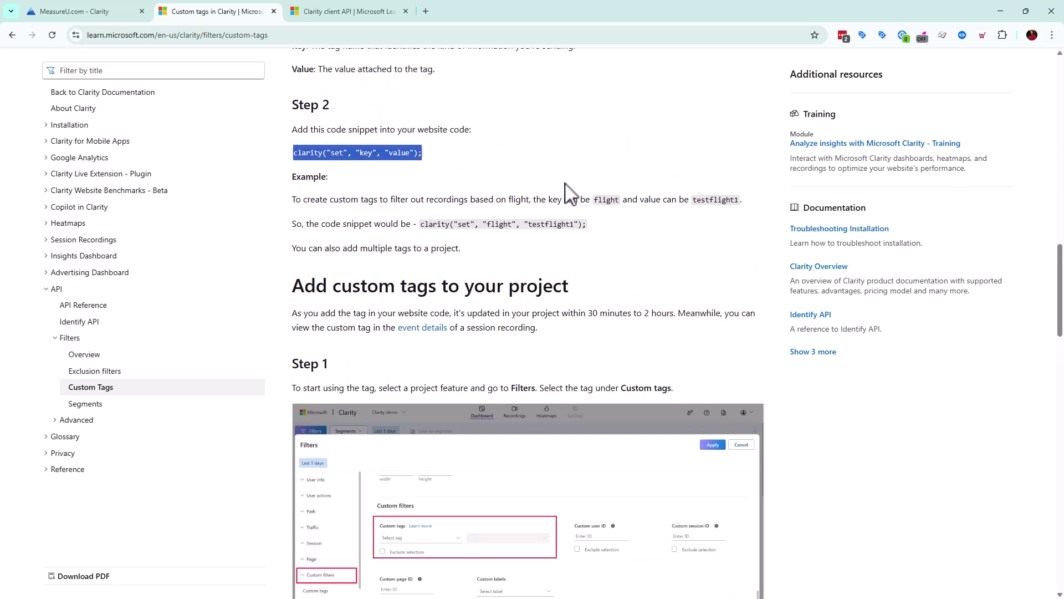
scroll(577, 195, down, 5)
scroll(599, 209, up, 11)
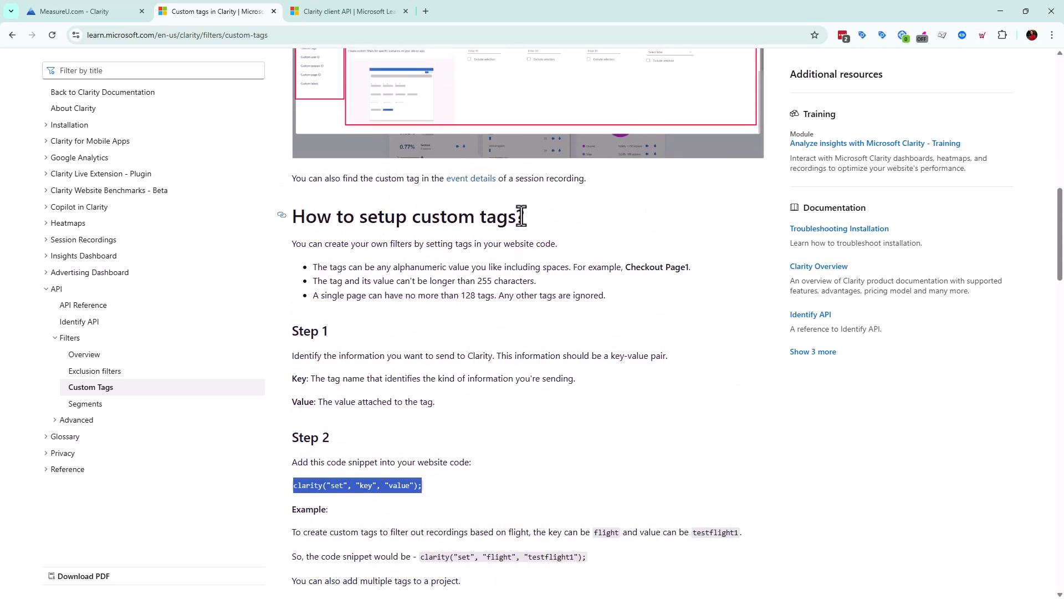
drag(522, 216, 415, 217)
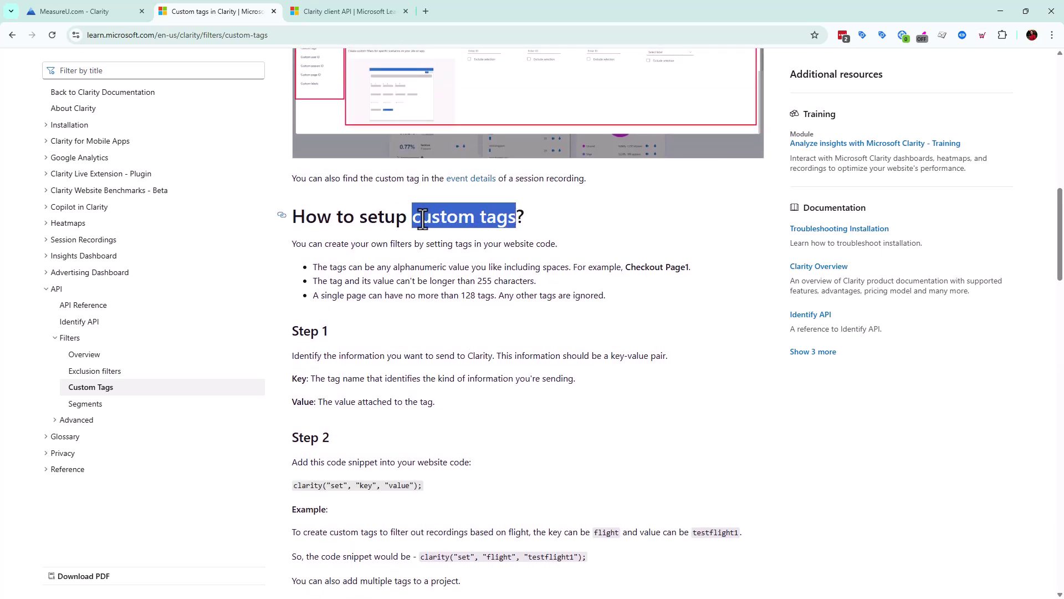
click(111, 12)
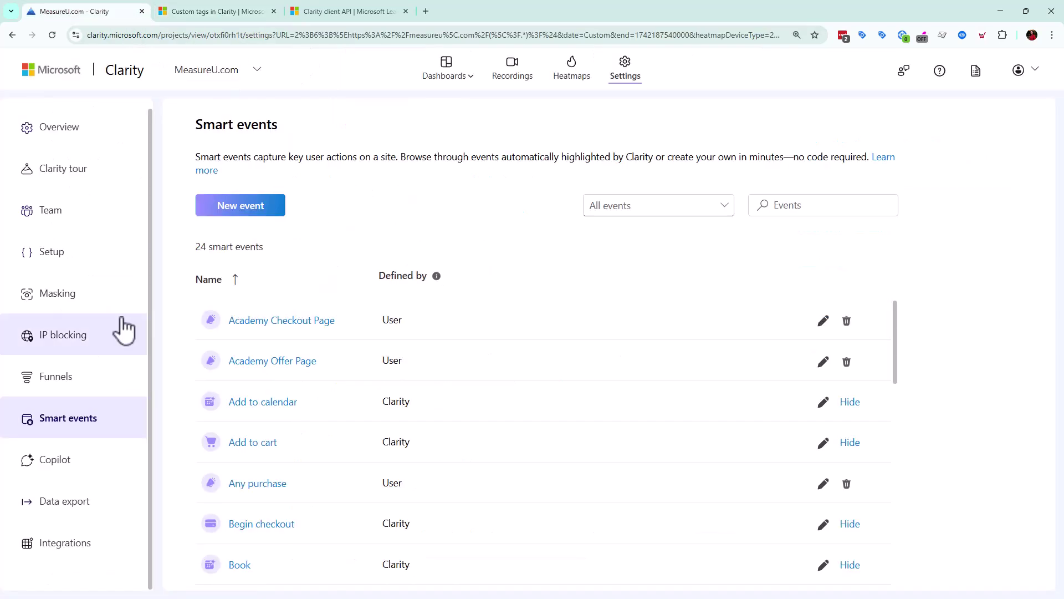
click(445, 68)
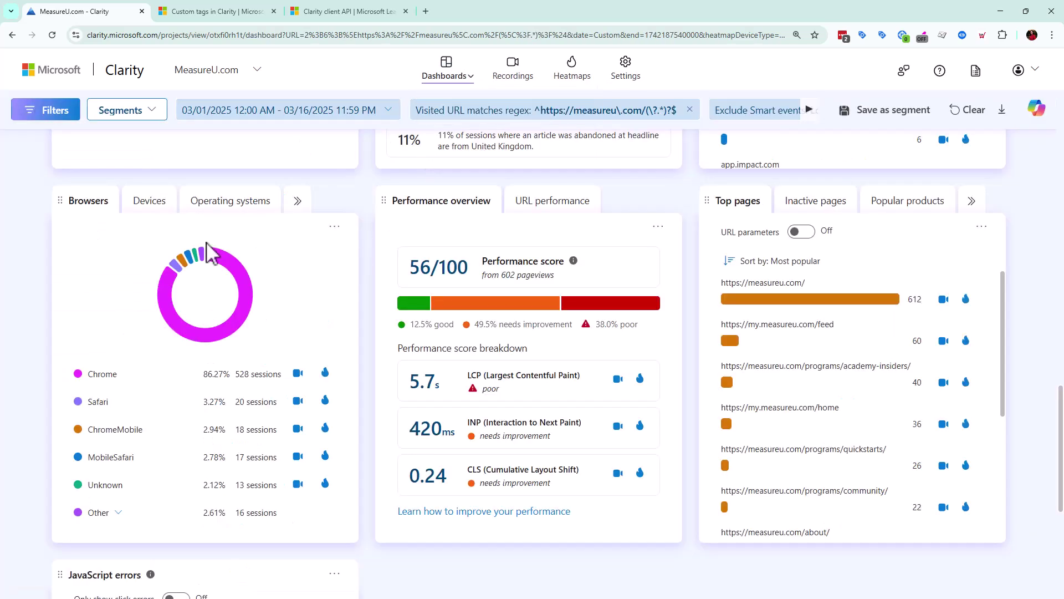
click(47, 108)
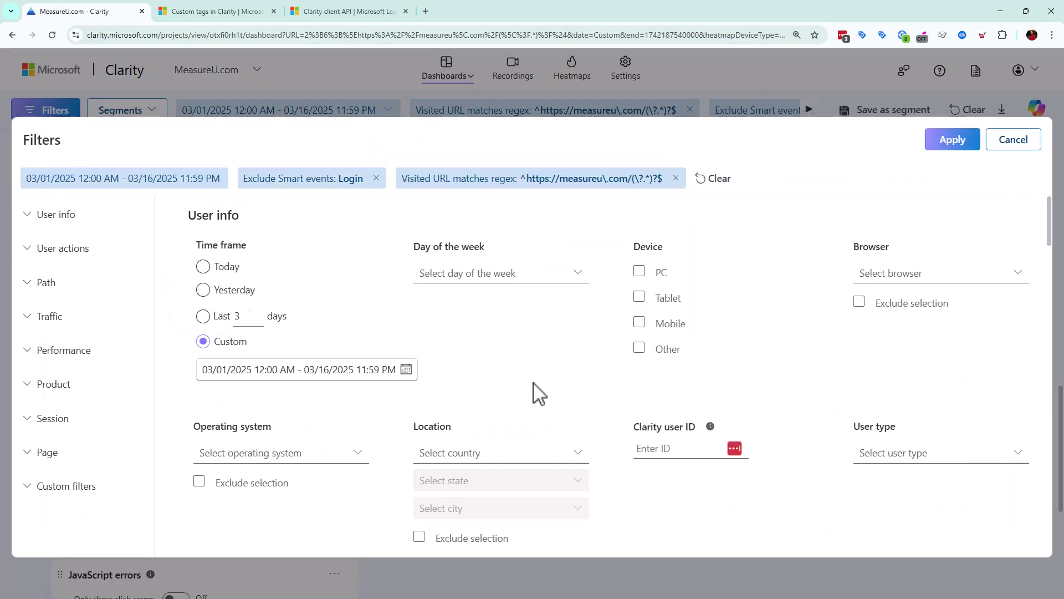
scroll(532, 388, down, 10)
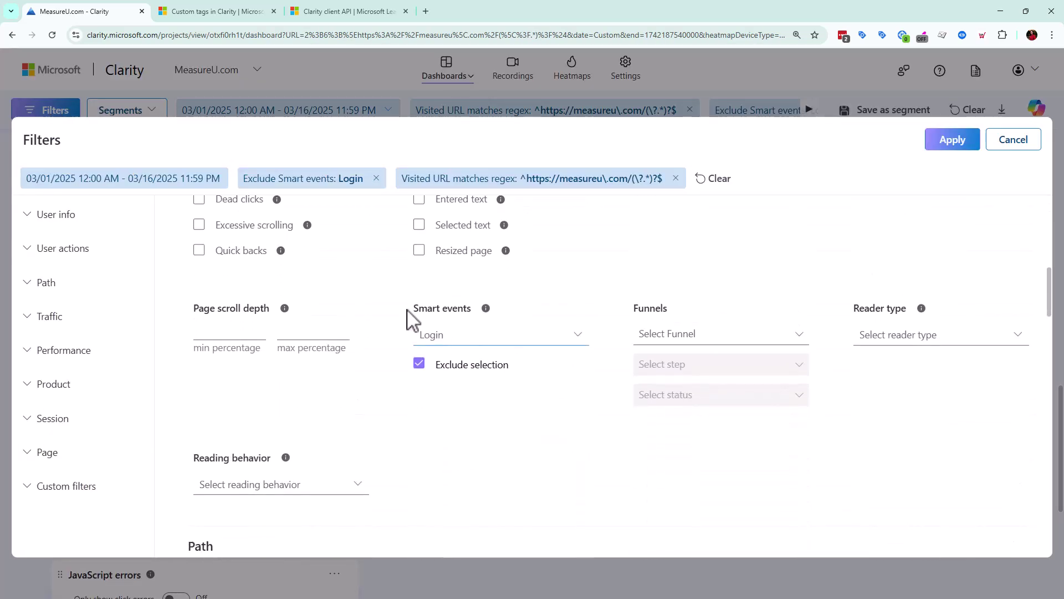
scroll(402, 316, down, 4)
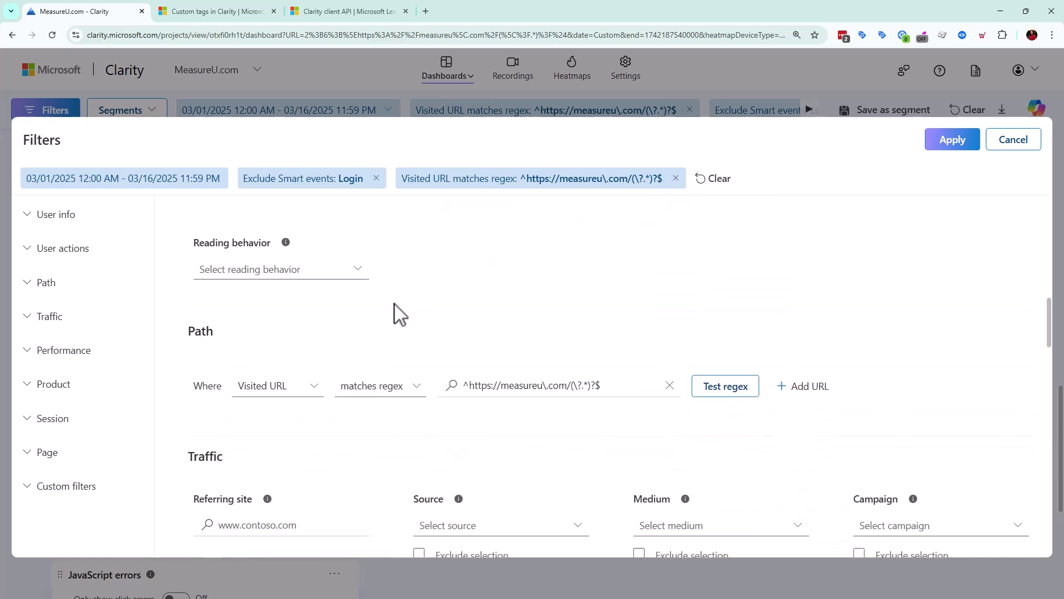
scroll(399, 311, down, 4)
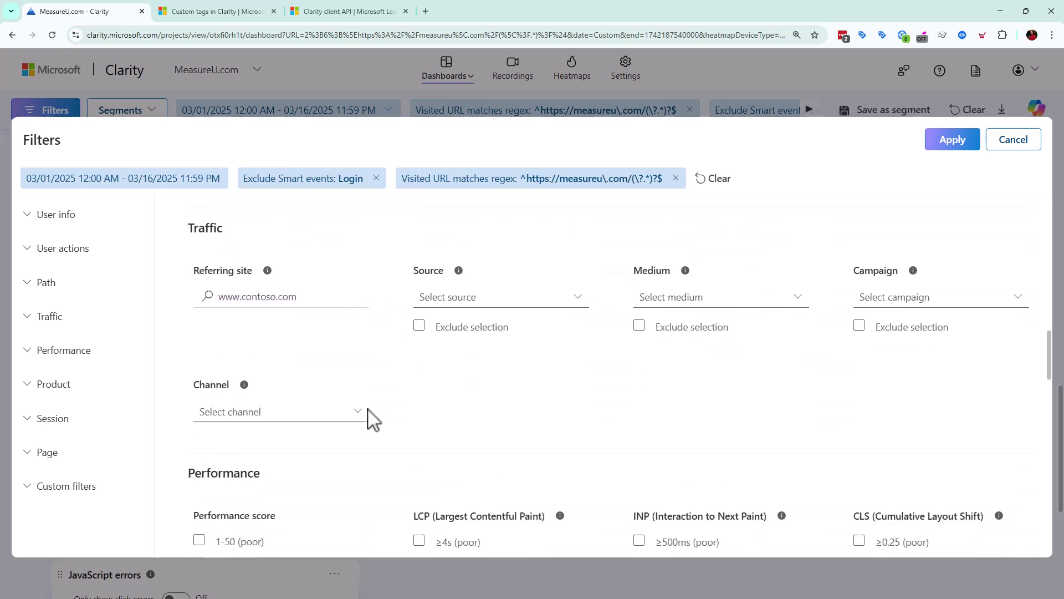
scroll(652, 430, up, 12)
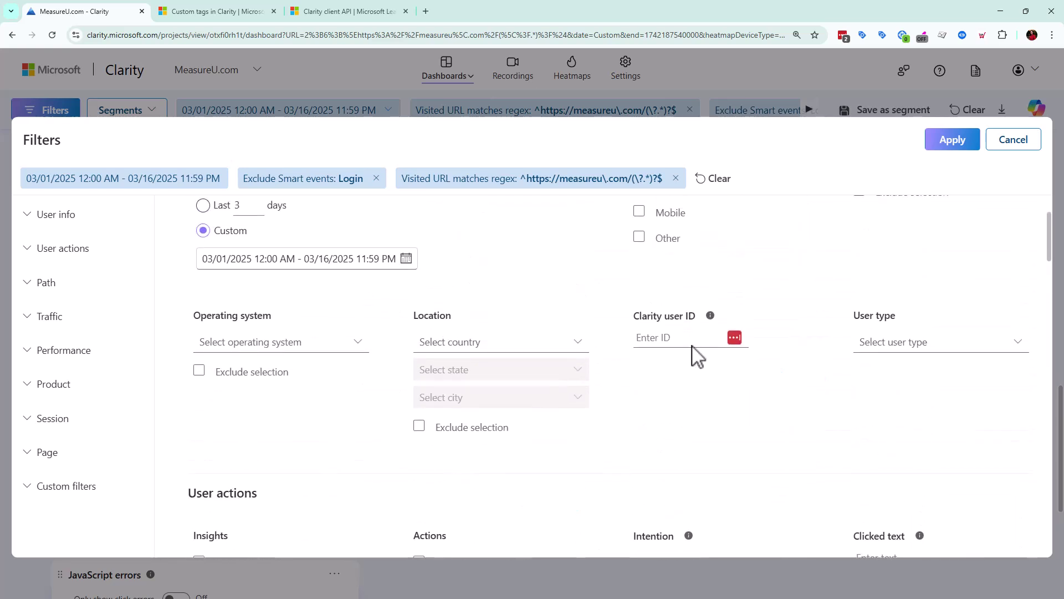
scroll(677, 427, up, 2)
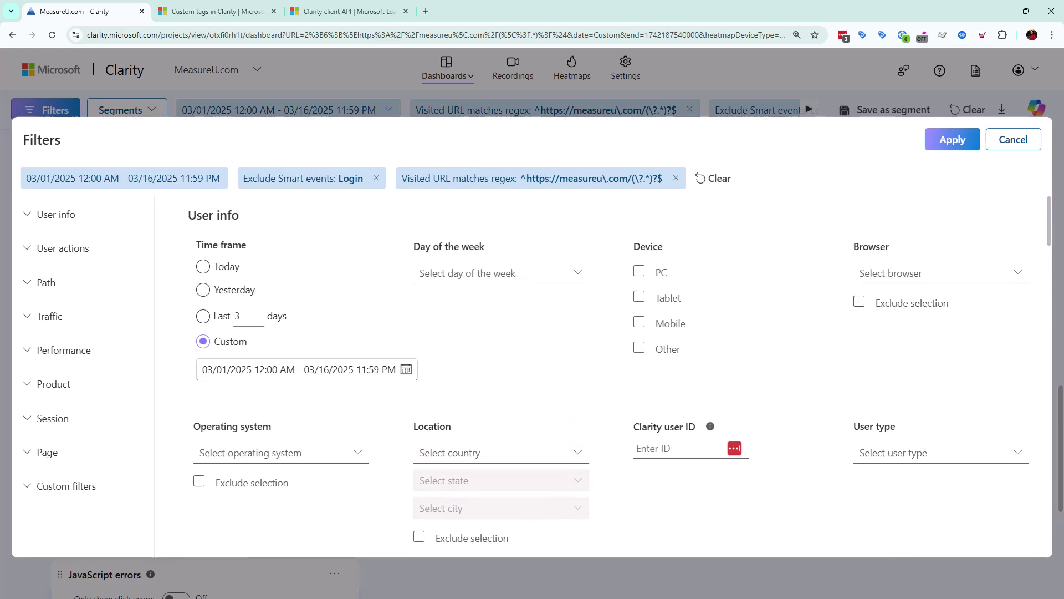
scroll(501, 410, down, 9)
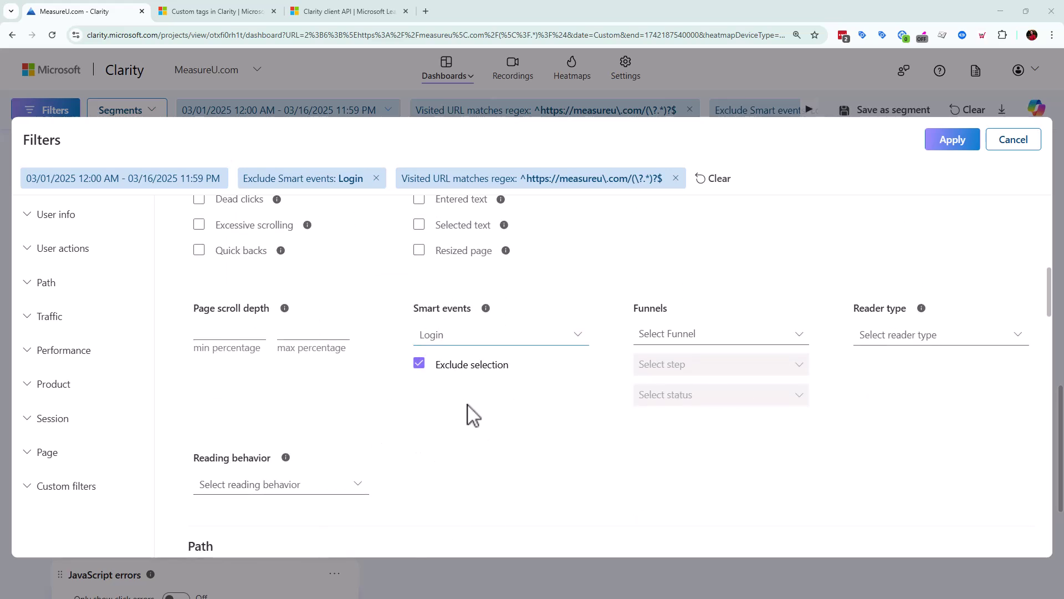
scroll(451, 433, down, 6)
scroll(453, 437, down, 8)
scroll(453, 436, down, 8)
scroll(453, 436, down, 5)
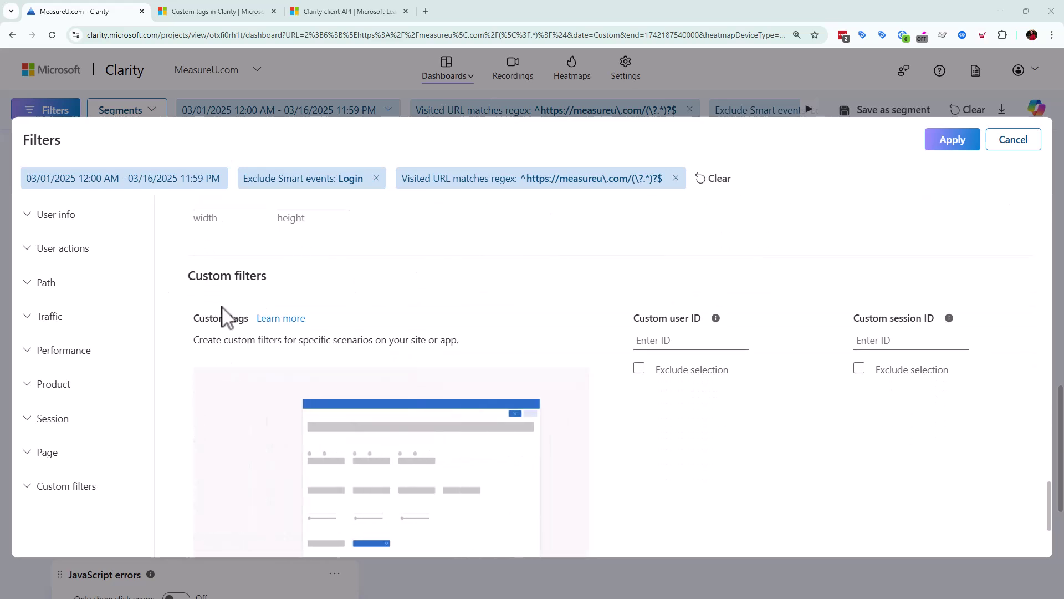
Open the custom tags 'Learn more' article in a new tab and bring up the MeasurementMarketing.io Clarity window
right_click(283, 321)
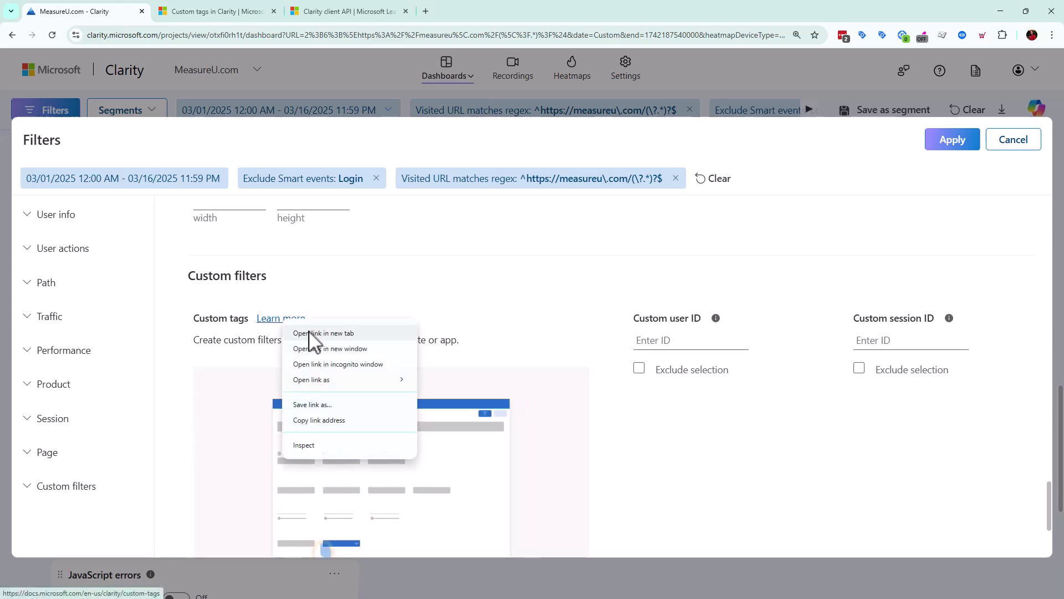
click(311, 333)
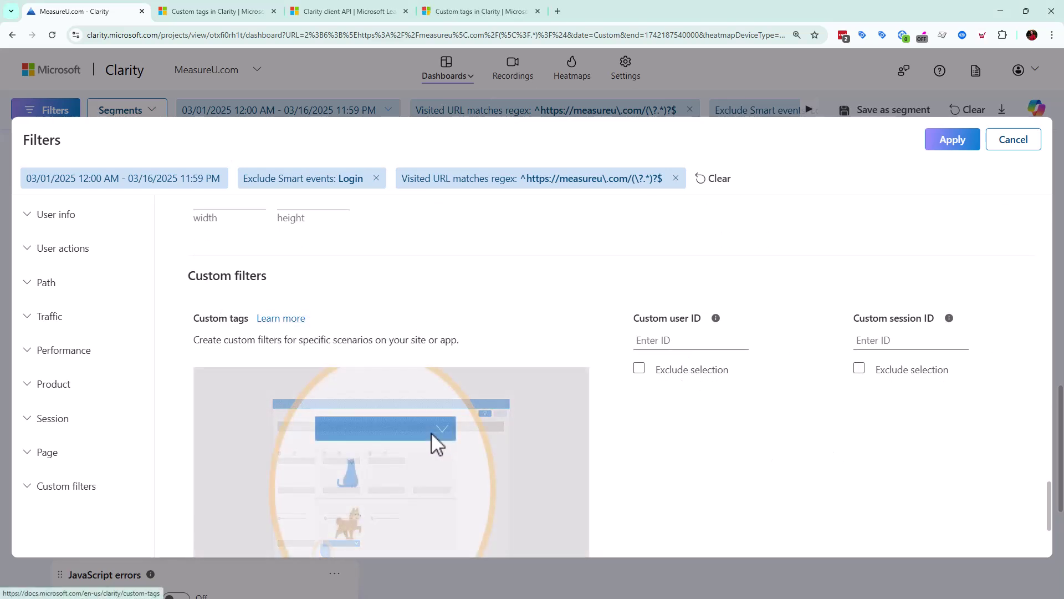
scroll(427, 427, down, 3)
scroll(680, 464, up, 1)
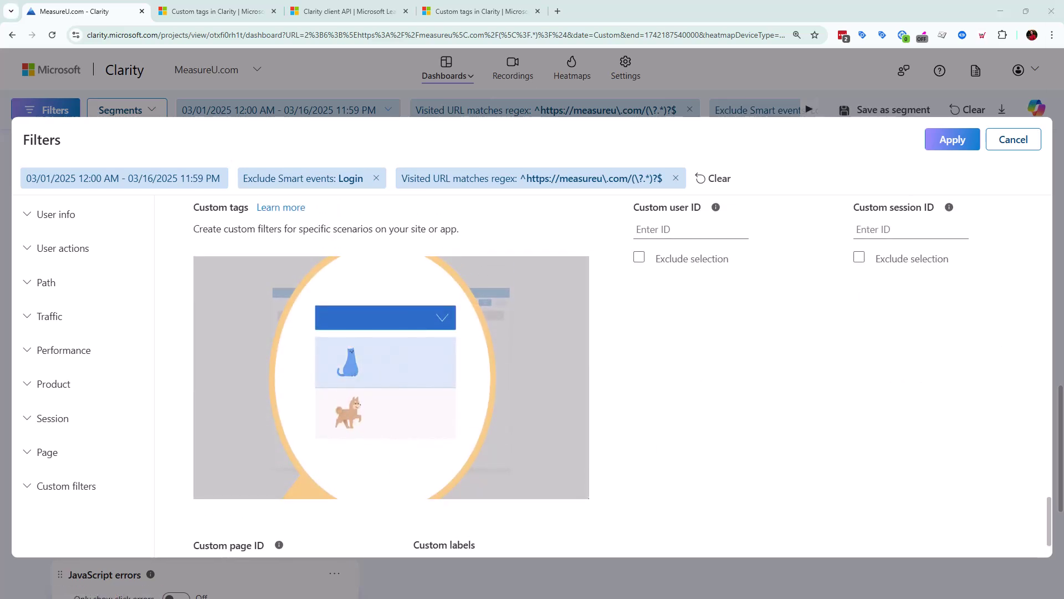
key(alt+Tab)
drag(637, 164, 547, 133)
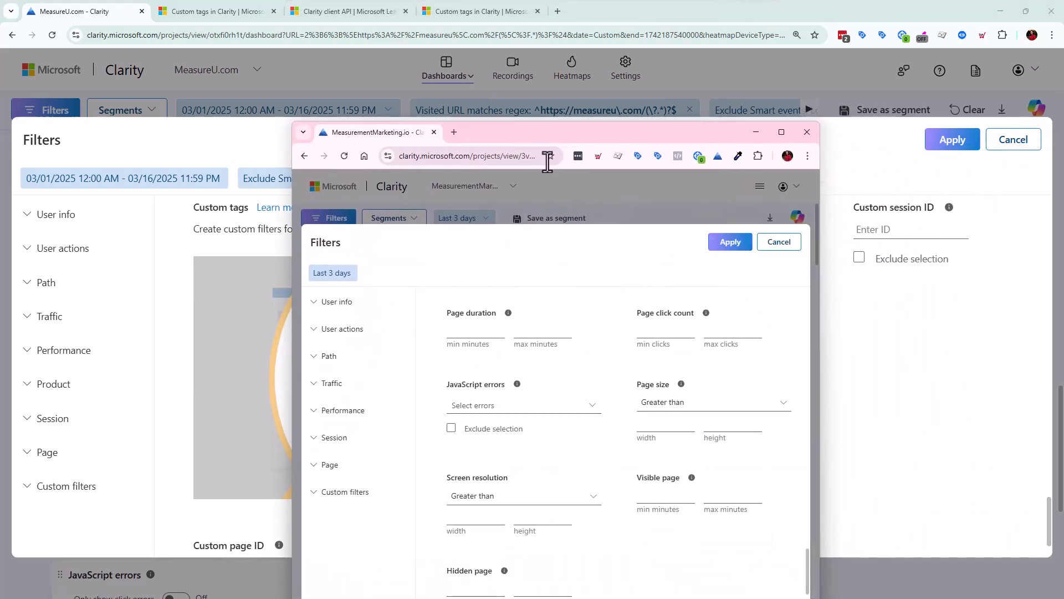
Maximize the MeasurementMarketing.io window and set its Custom tags filter to pagePostAuthor
click(787, 134)
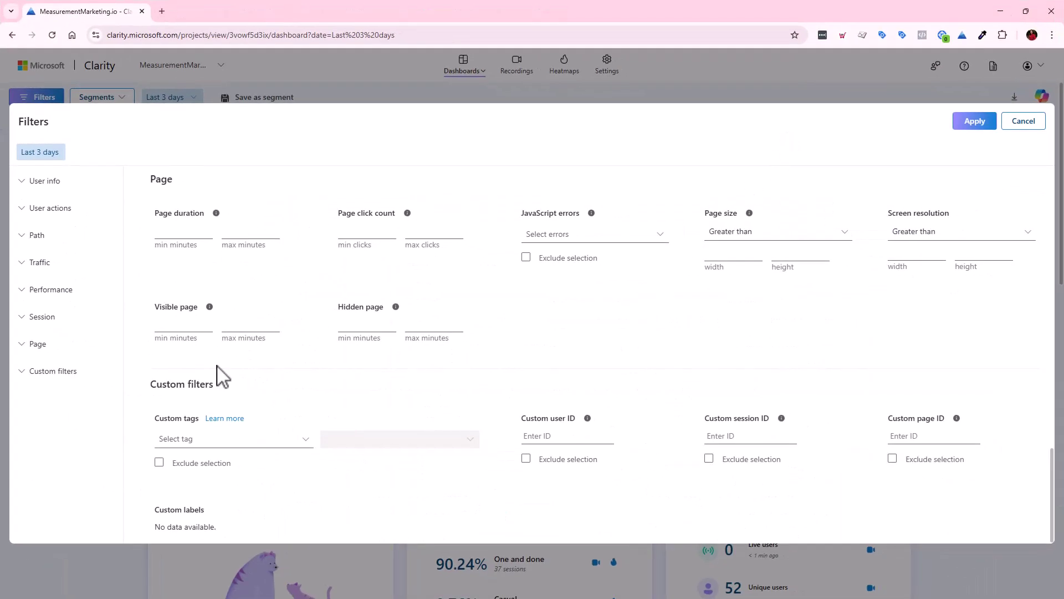
click(205, 441)
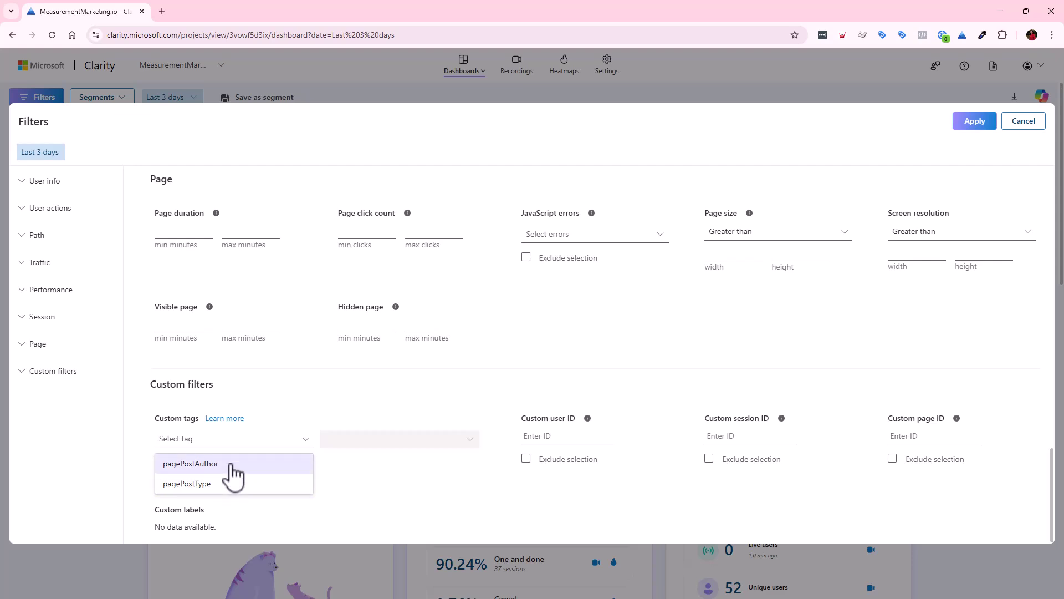
click(232, 466)
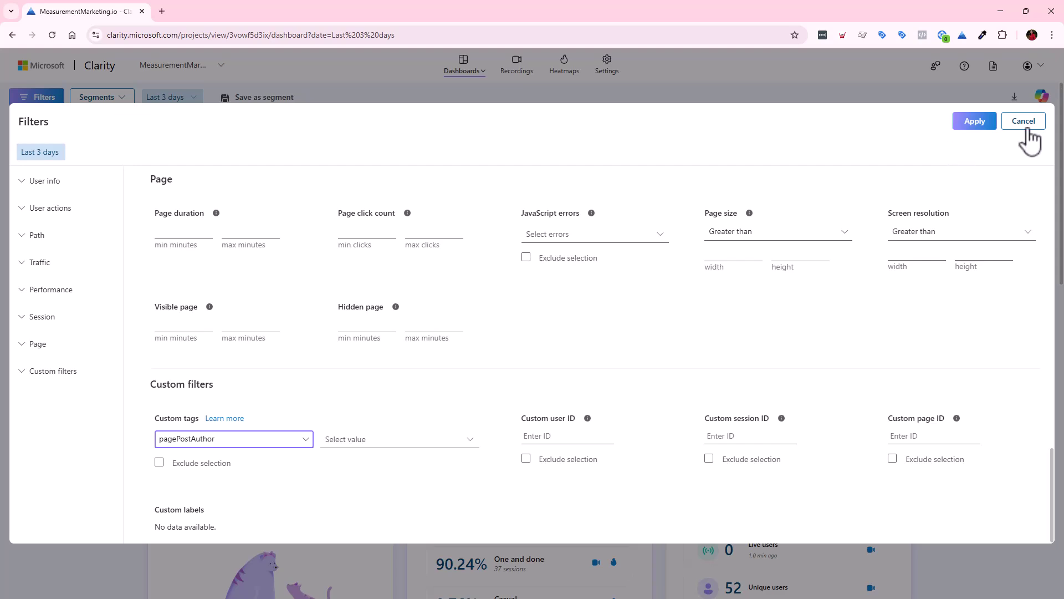
click(281, 440)
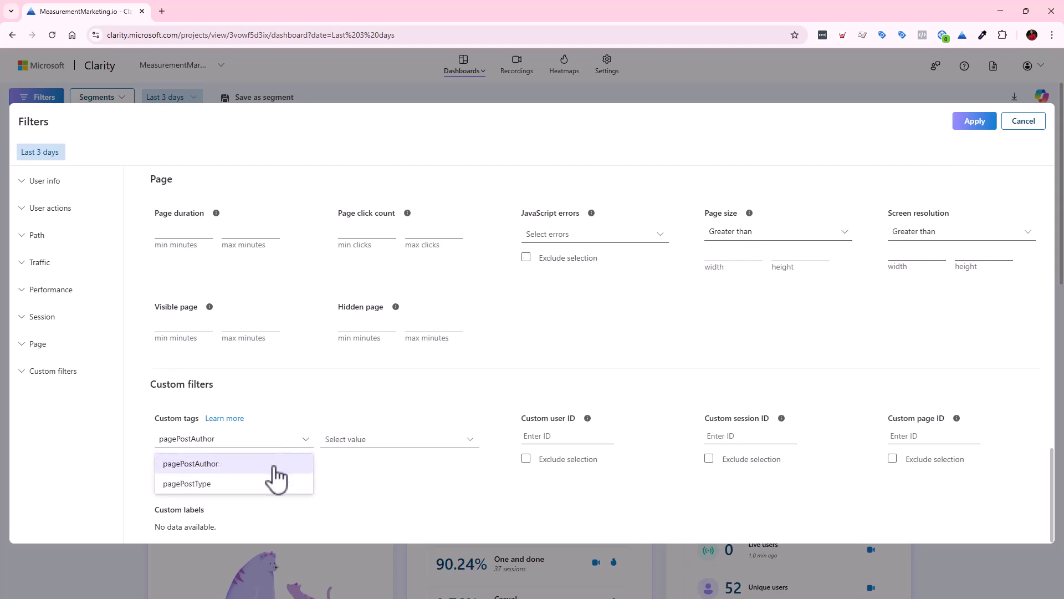
click(382, 530)
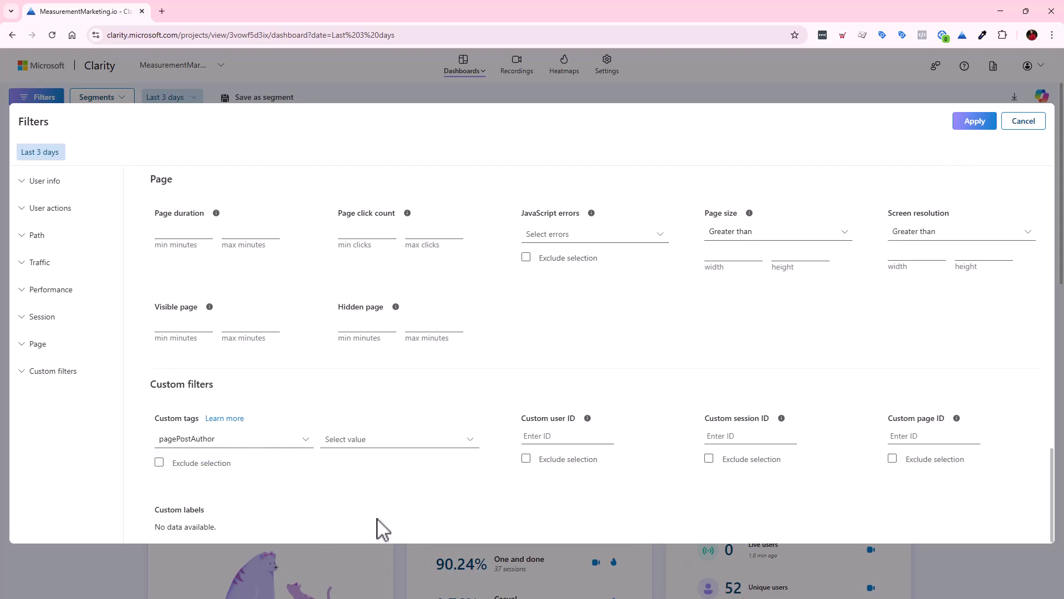
Tick Exclude selection on the pagePostAuthor custom tag filter
scroll(201, 430, up, 1)
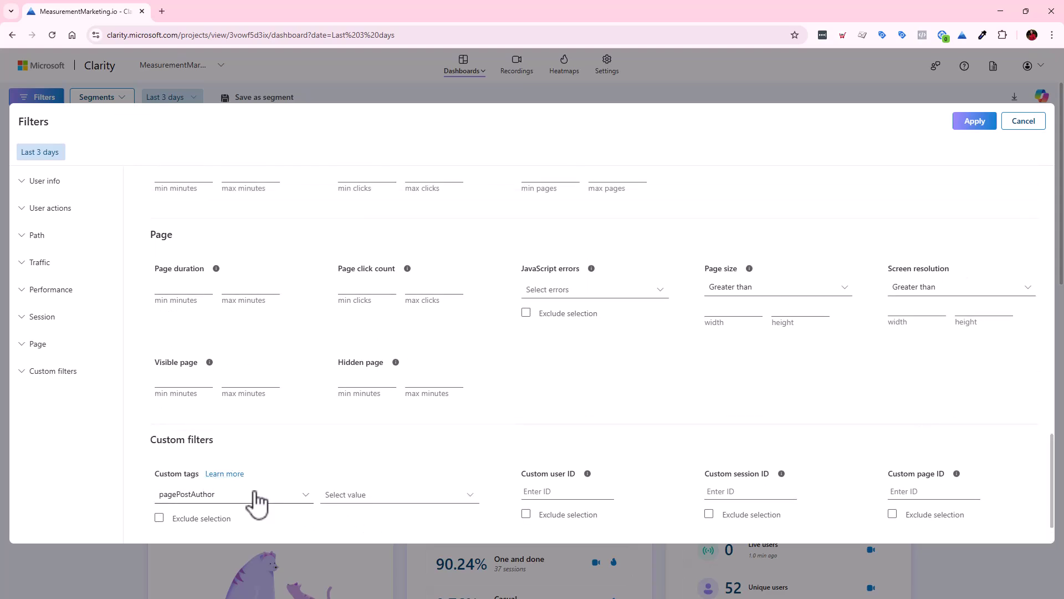
scroll(255, 496, up, 10)
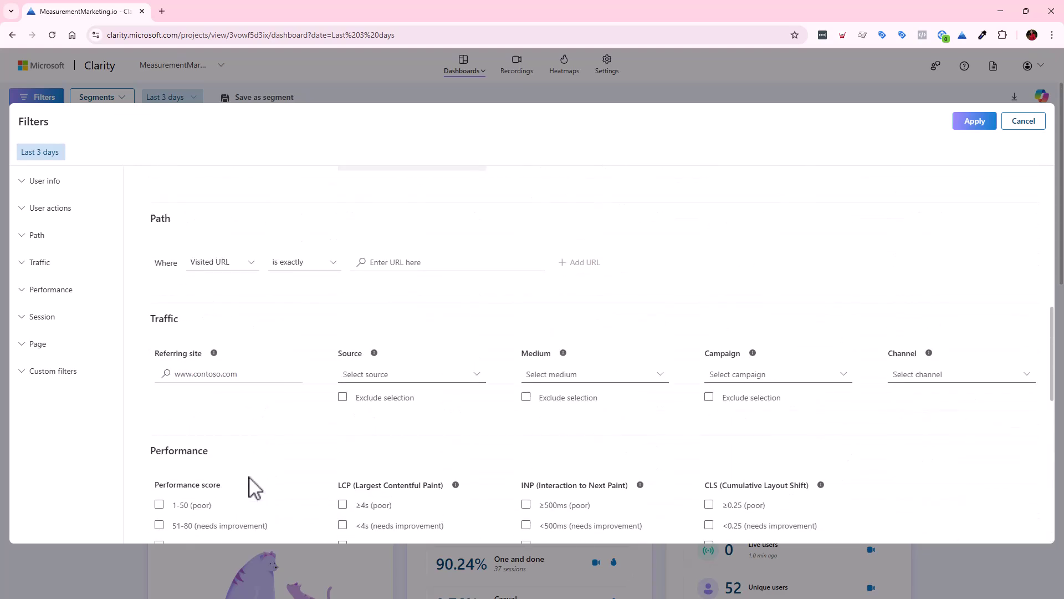
scroll(255, 488, up, 5)
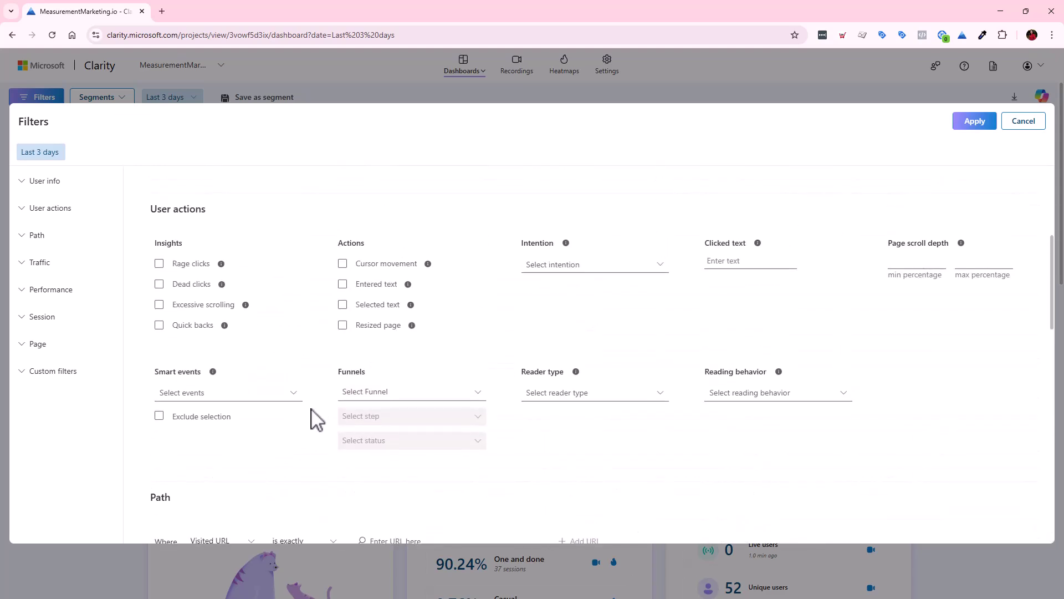
scroll(289, 424, up, 2)
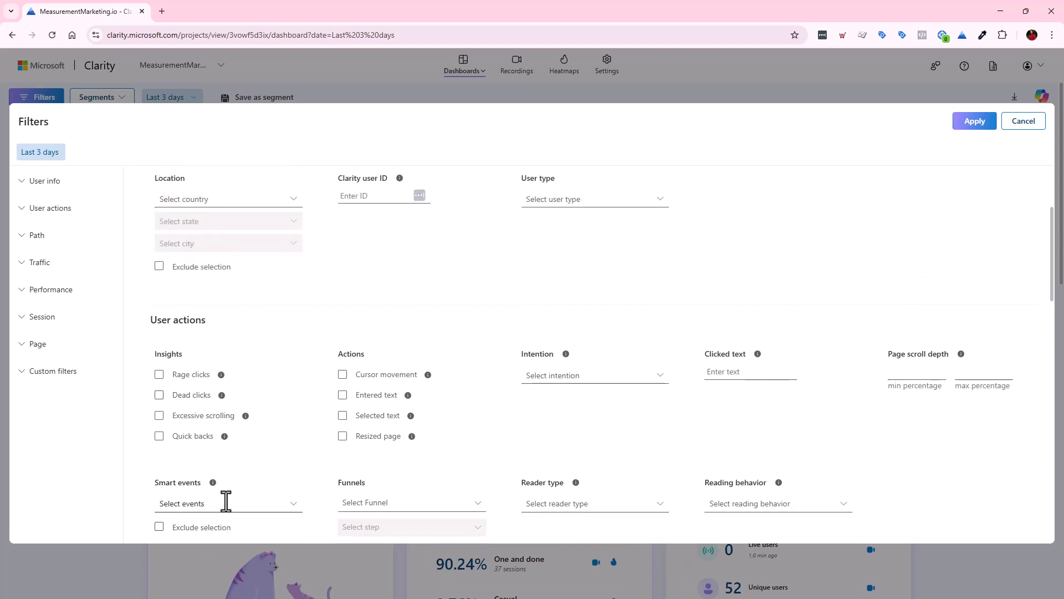
scroll(254, 493, down, 2)
click(262, 417)
scroll(261, 427, down, 15)
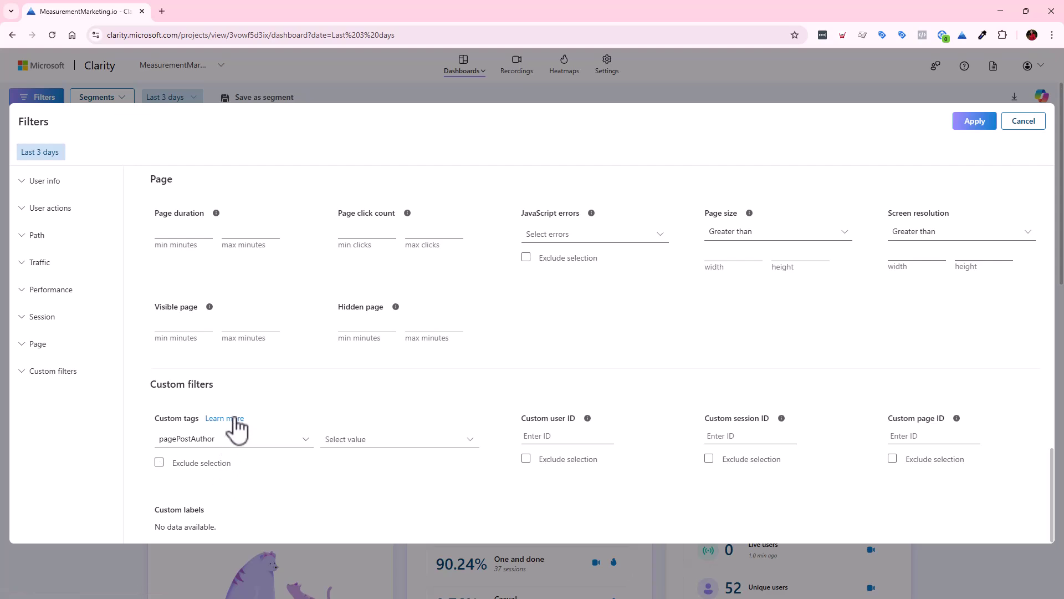
click(317, 463)
Untick Exclude selection so the pagePostAuthor filter includes matching sessions again
scroll(309, 471, up, 3)
scroll(309, 474, down, 2)
click(158, 518)
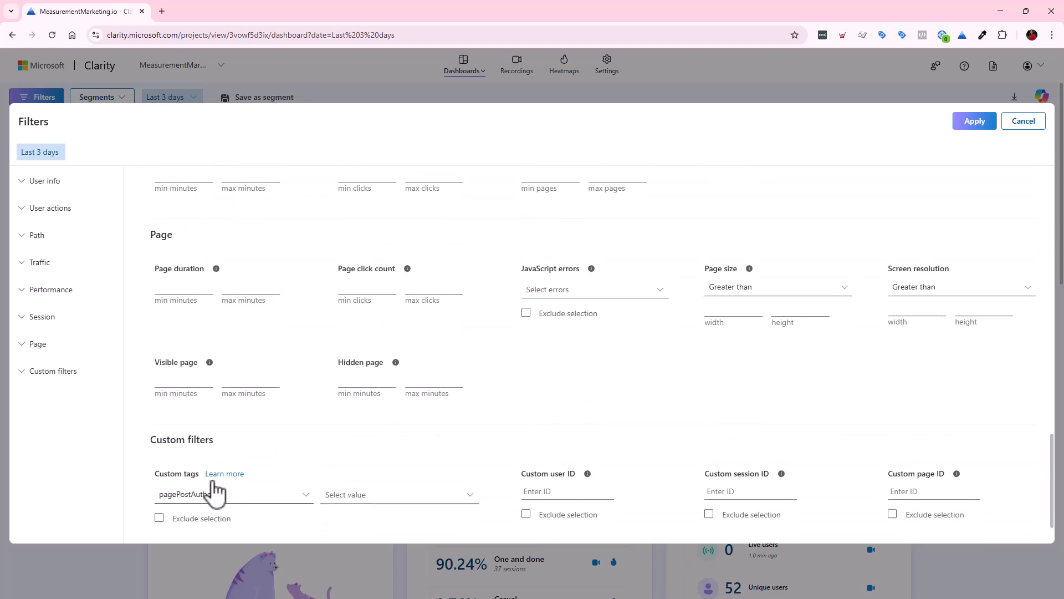
scroll(254, 494, up, 10)
scroll(254, 493, up, 4)
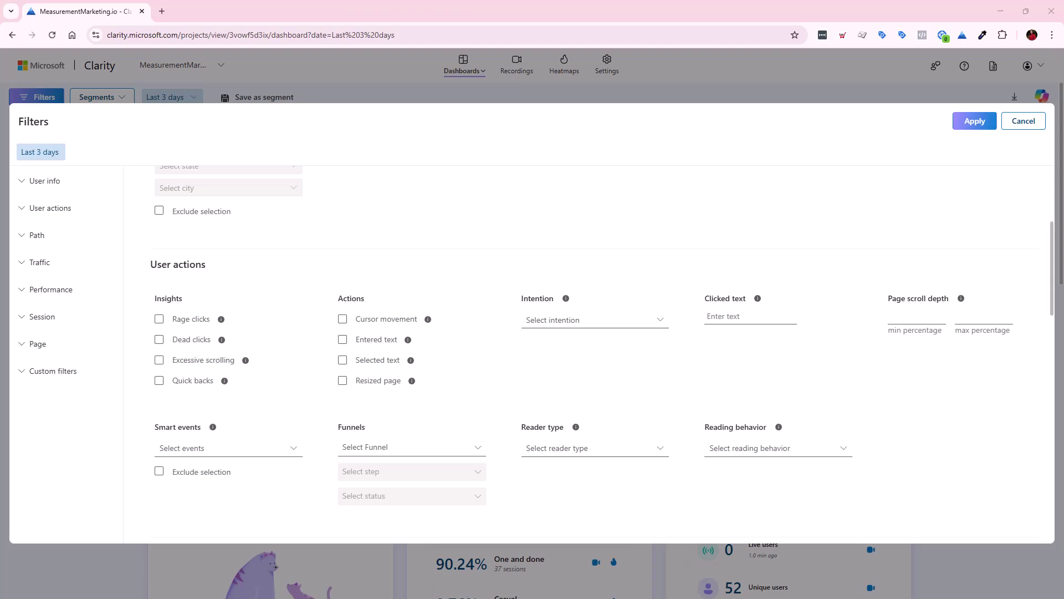
Bring up the MeasureU community Student Lounge window maximized, then drag it aside to reveal Clarity
key(alt+Tab)
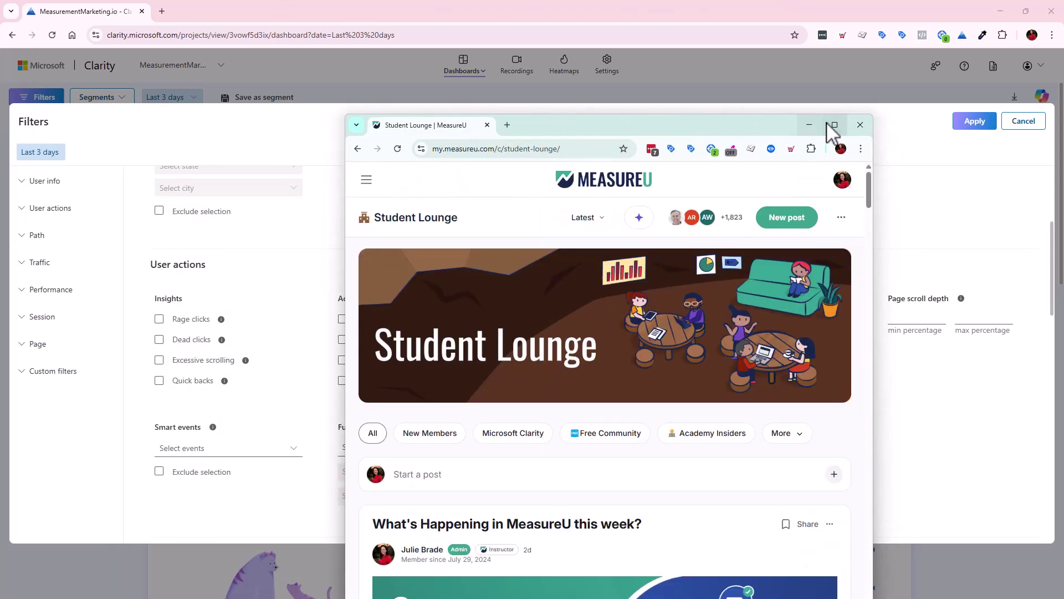
click(836, 125)
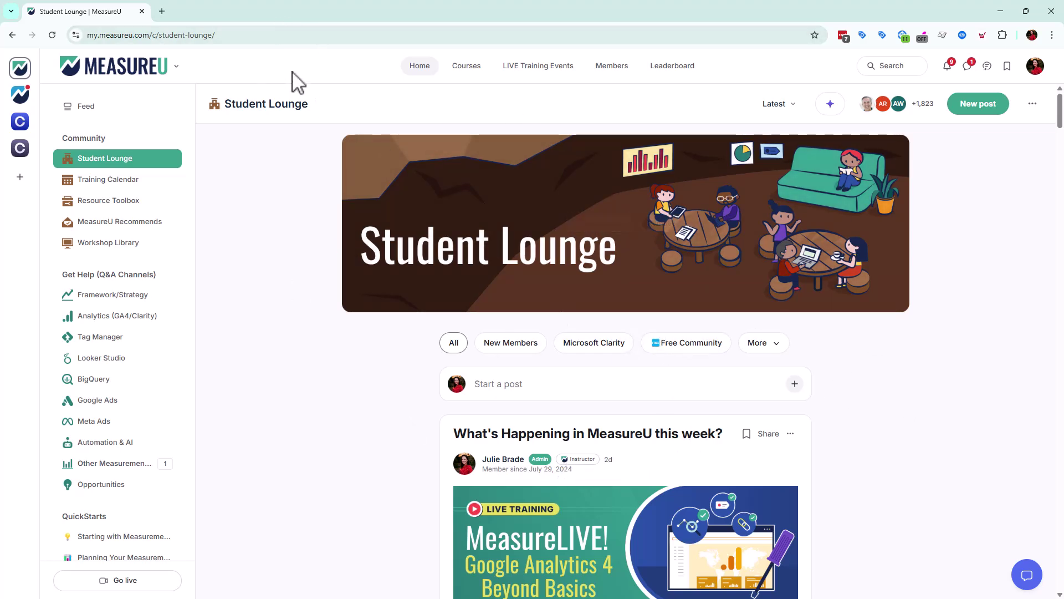
drag(225, 12, 0, 133)
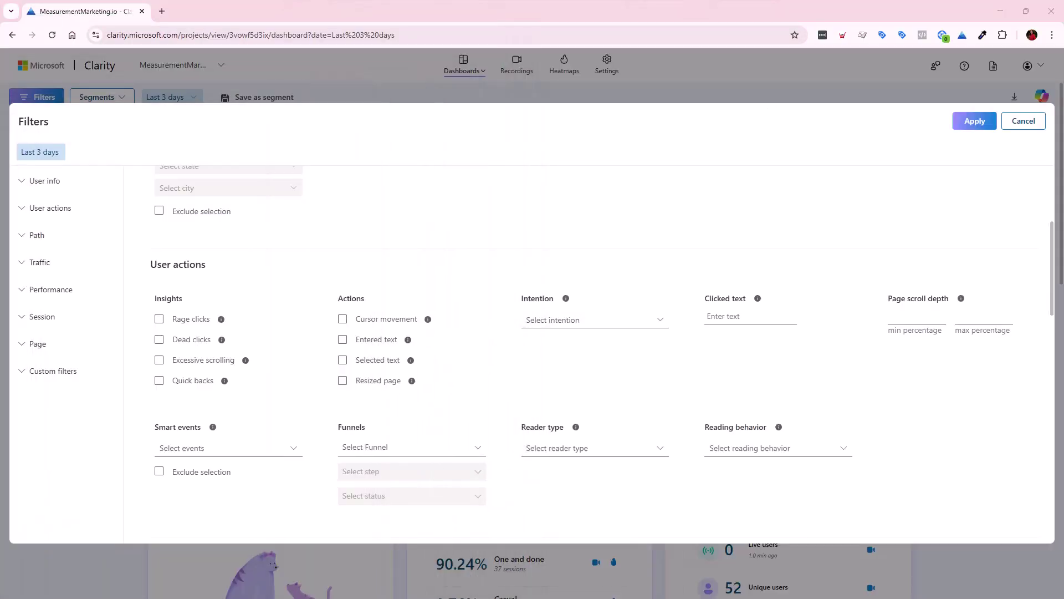
Minimize the MeasurementMarketing.io window and cancel the MeasureU.com filters without changes
click(1004, 11)
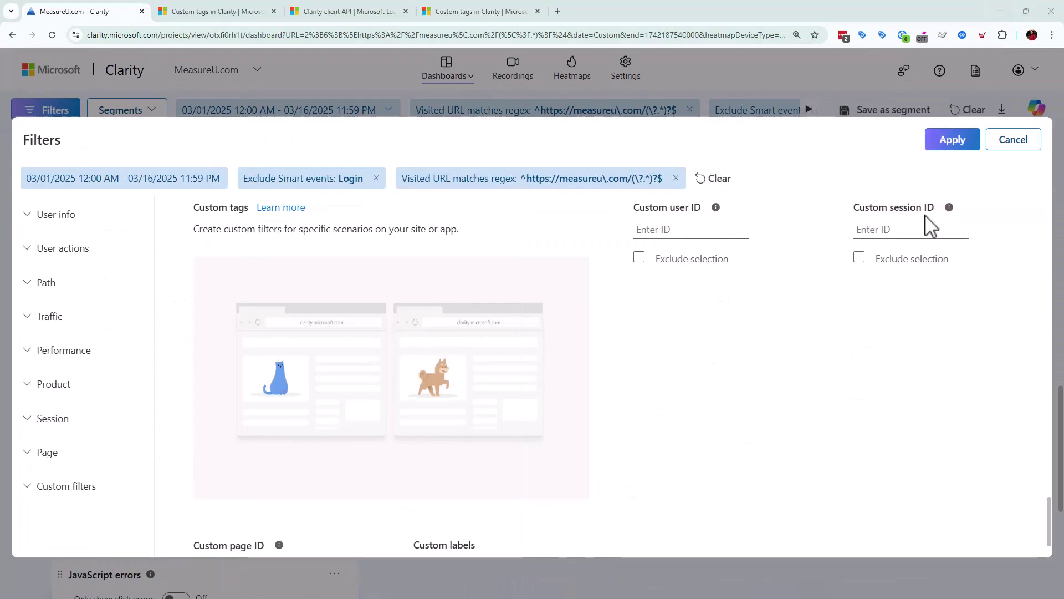
click(911, 80)
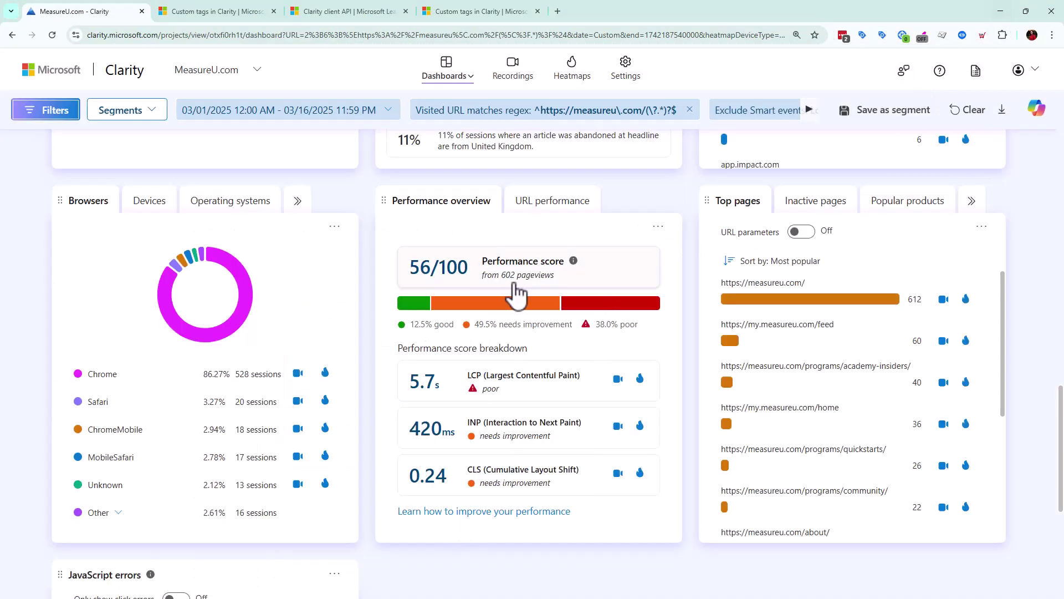